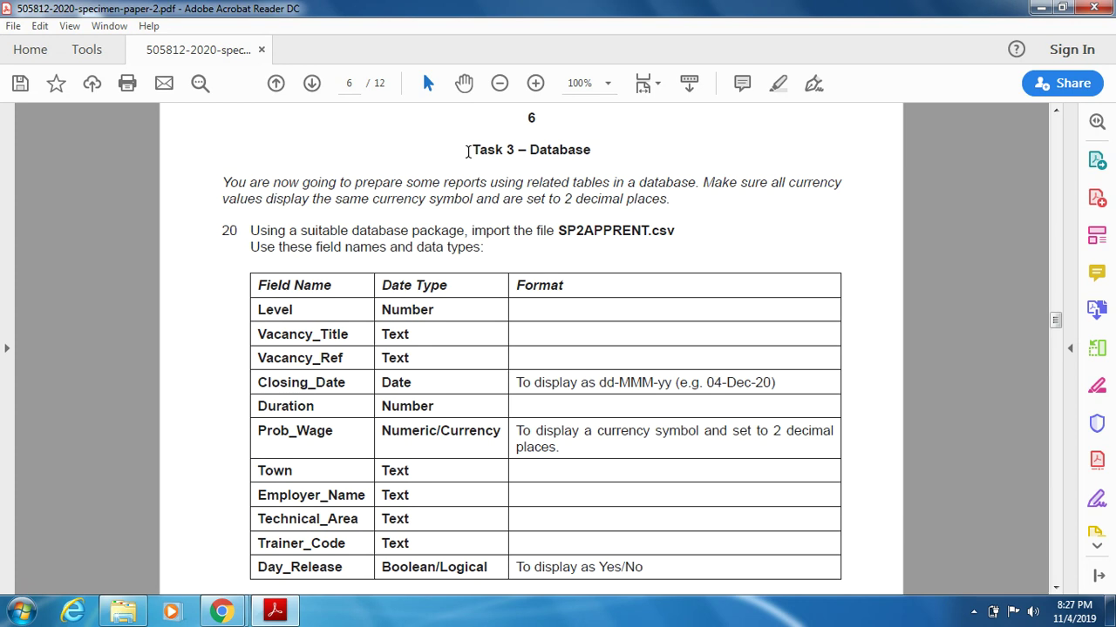
Read the Task 3 database instructions, covering the currency format requirements, the field names and data types, and the primary key
{"action": "double_click", "coordinate": [468, 151]}
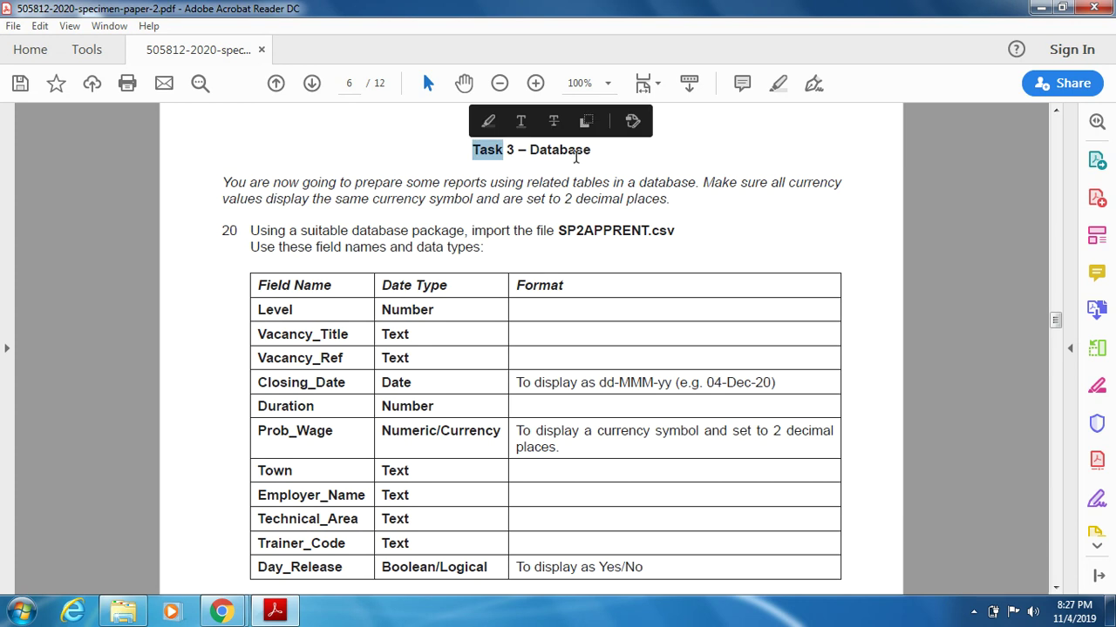
{"action": "left_click_drag", "start_coordinate": [249, 182], "coordinate": [426, 187]}
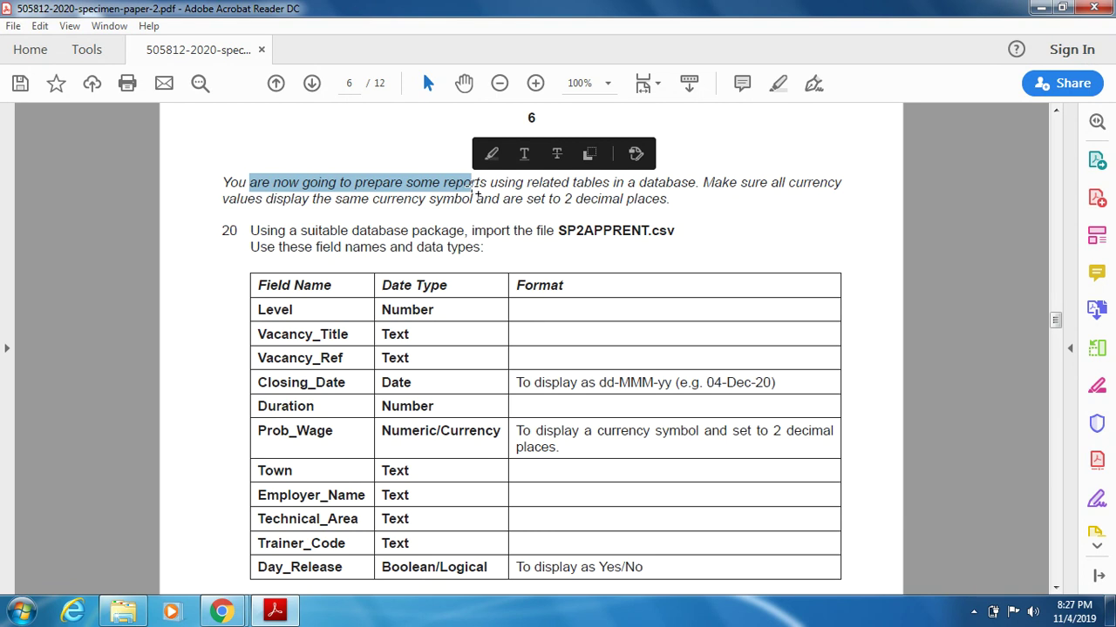
{"action": "left_click_drag", "start_coordinate": [516, 185], "coordinate": [666, 187]}
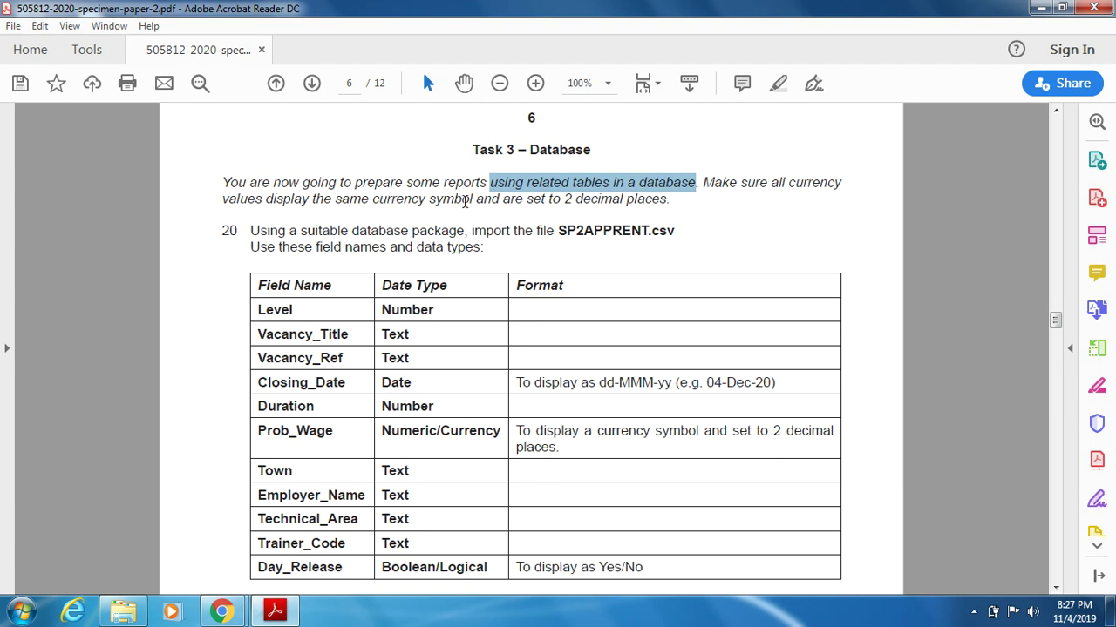
{"action": "left_click", "coordinate": [672, 204]}
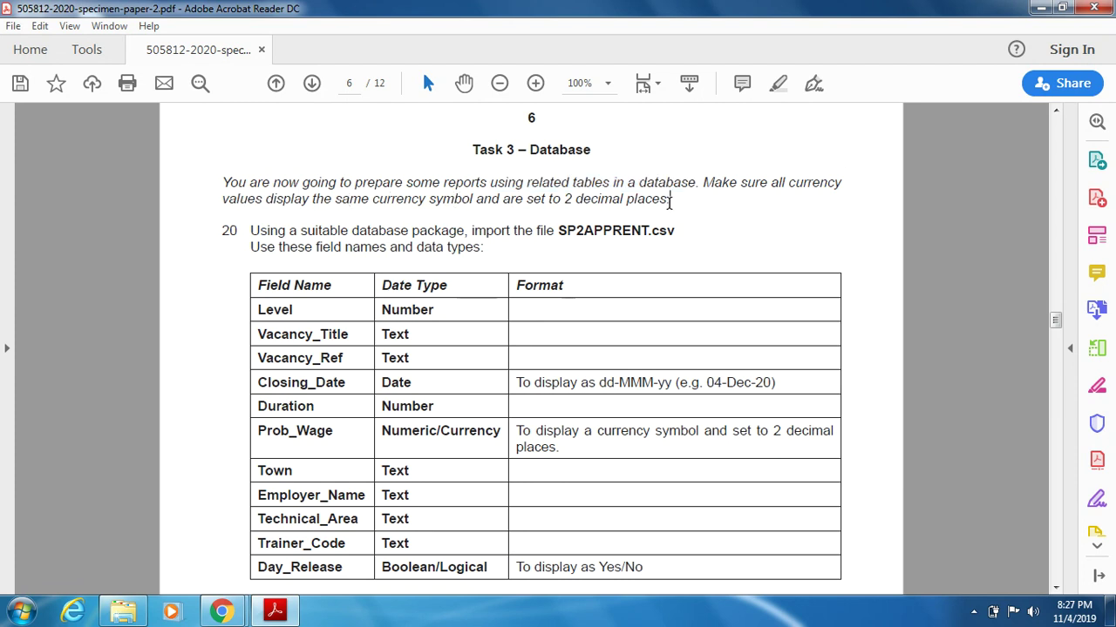
{"action": "left_click_drag", "start_coordinate": [564, 199], "coordinate": [646, 206]}
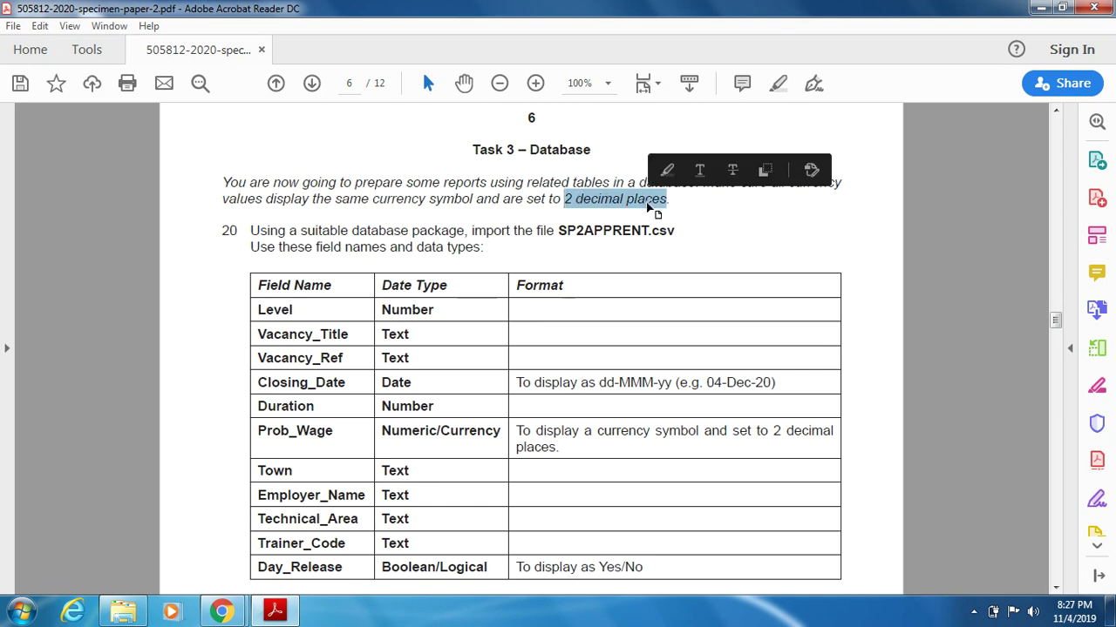
{"action": "left_click_drag", "start_coordinate": [335, 199], "coordinate": [472, 202]}
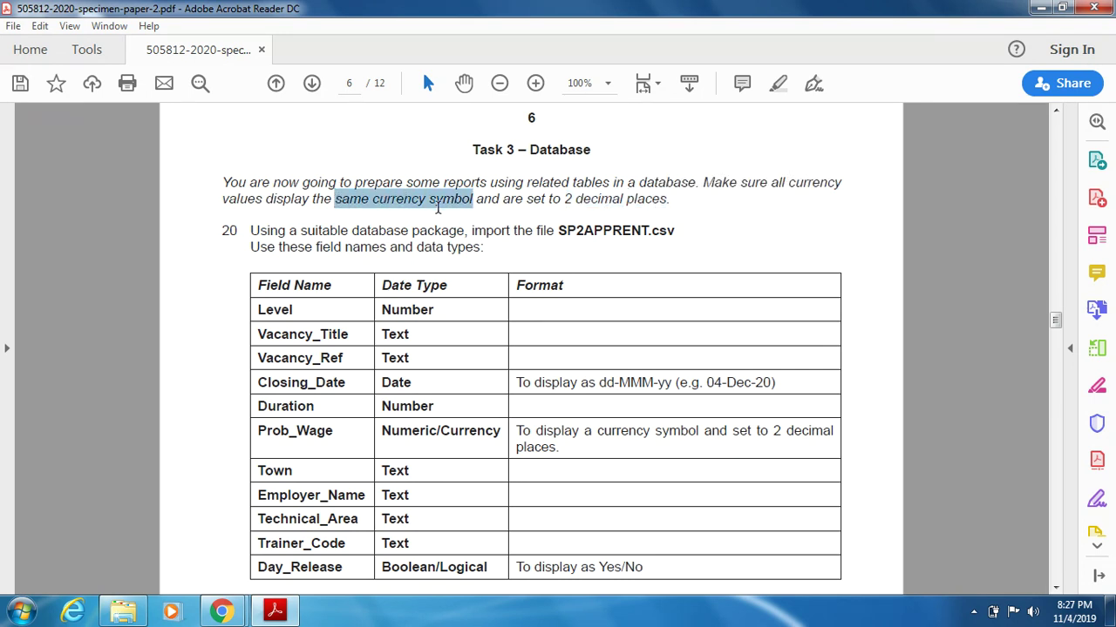
{"action": "left_click", "coordinate": [664, 237]}
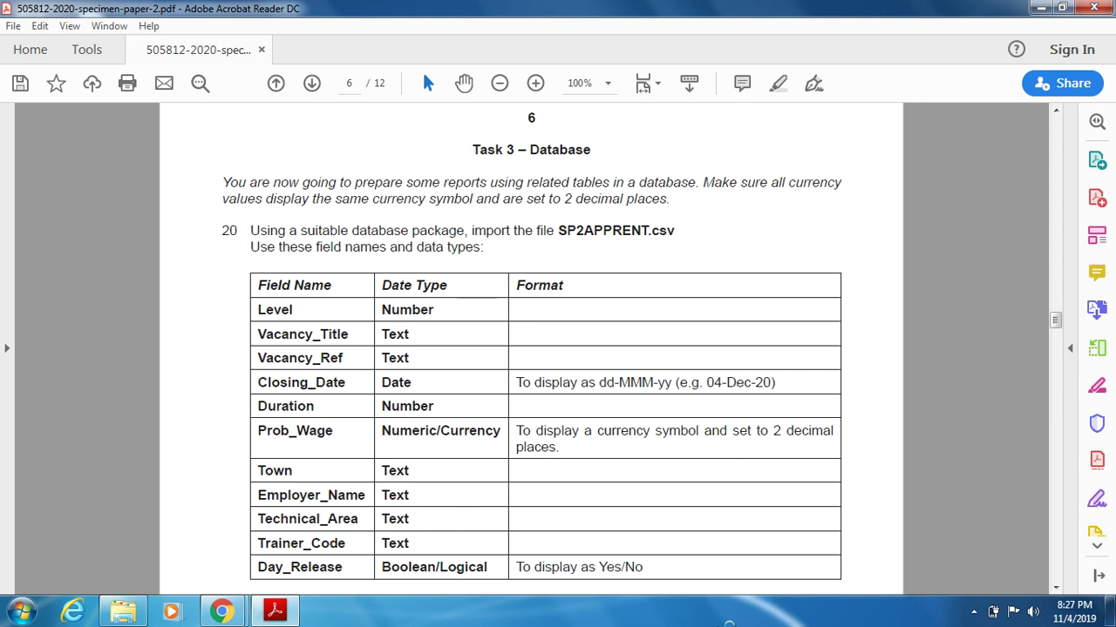
{"action": "left_click", "coordinate": [1055, 589]}
{"action": "left_click", "coordinate": [1055, 589]}
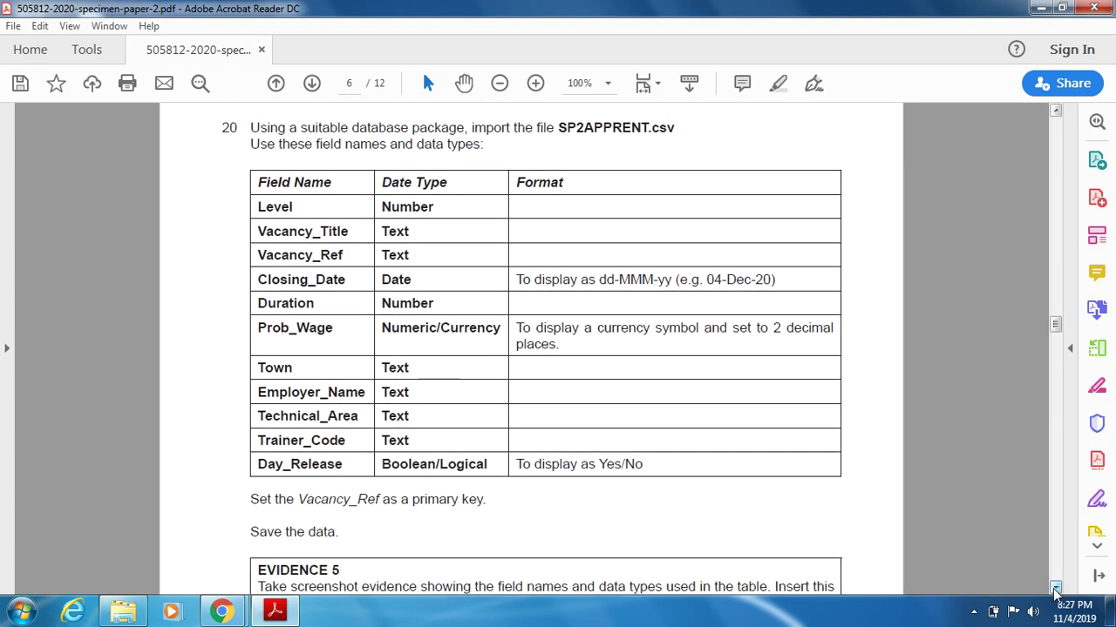
{"action": "left_click", "coordinate": [1055, 588]}
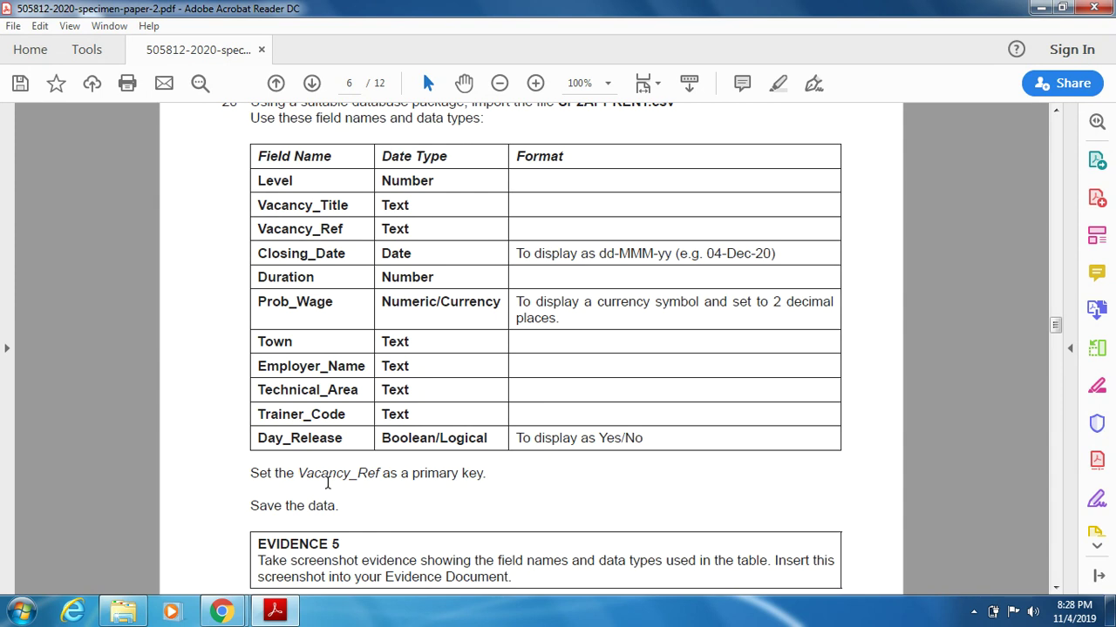
{"action": "left_click", "coordinate": [1056, 113]}
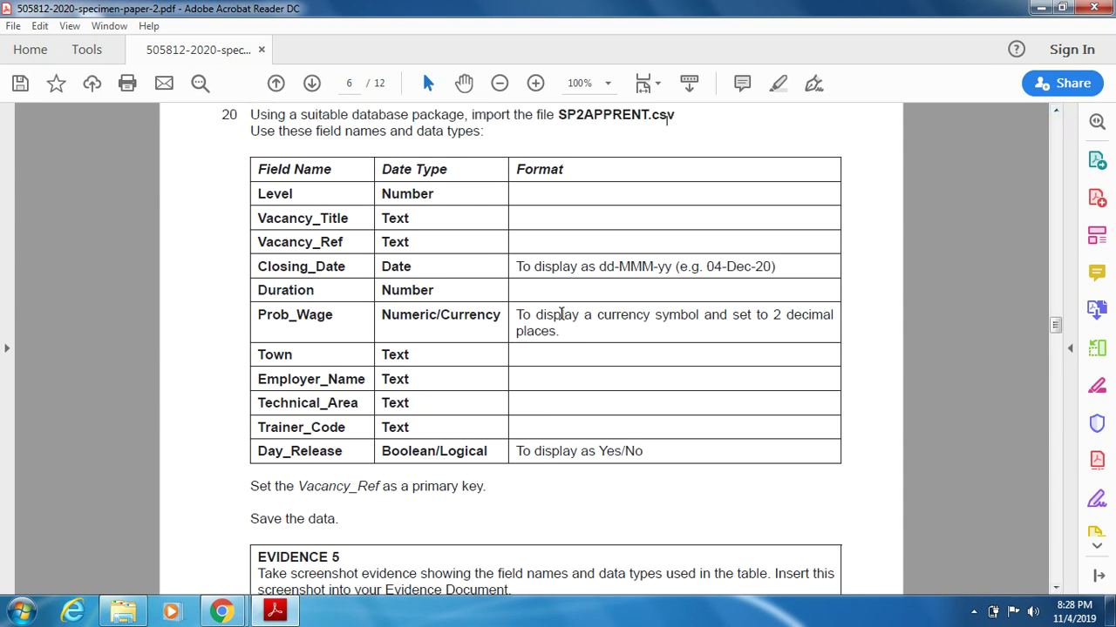
Search the installed programs for Microsoft Access and launch Microsoft Access 2010
{"action": "left_click", "coordinate": [22, 611]}
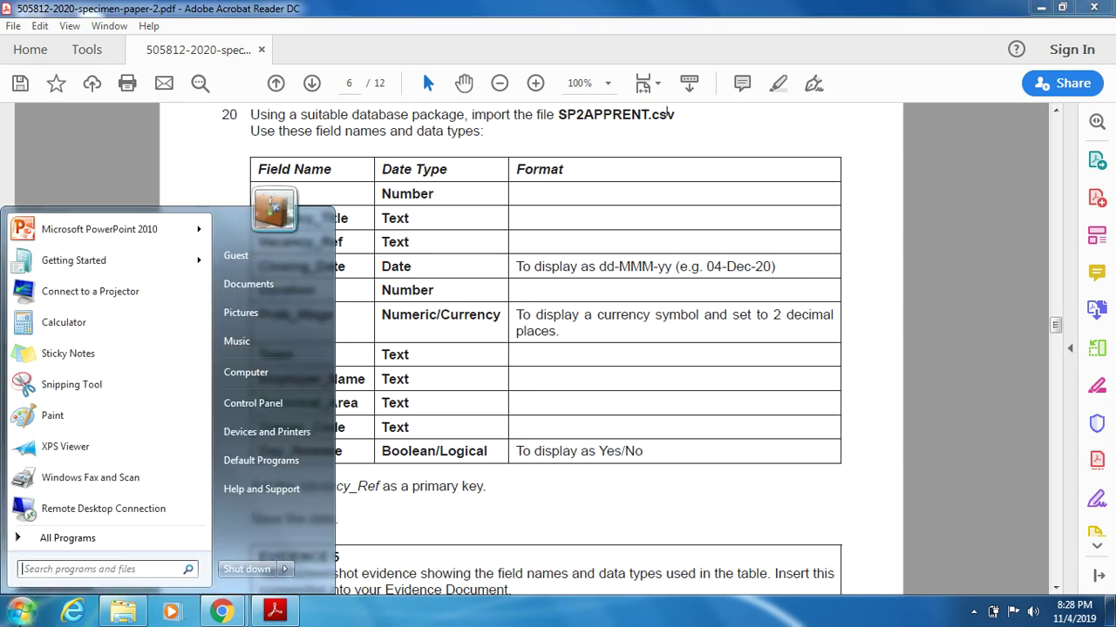
{"action": "left_click", "coordinate": [131, 570]}
{"action": "type", "text": "Micro"}
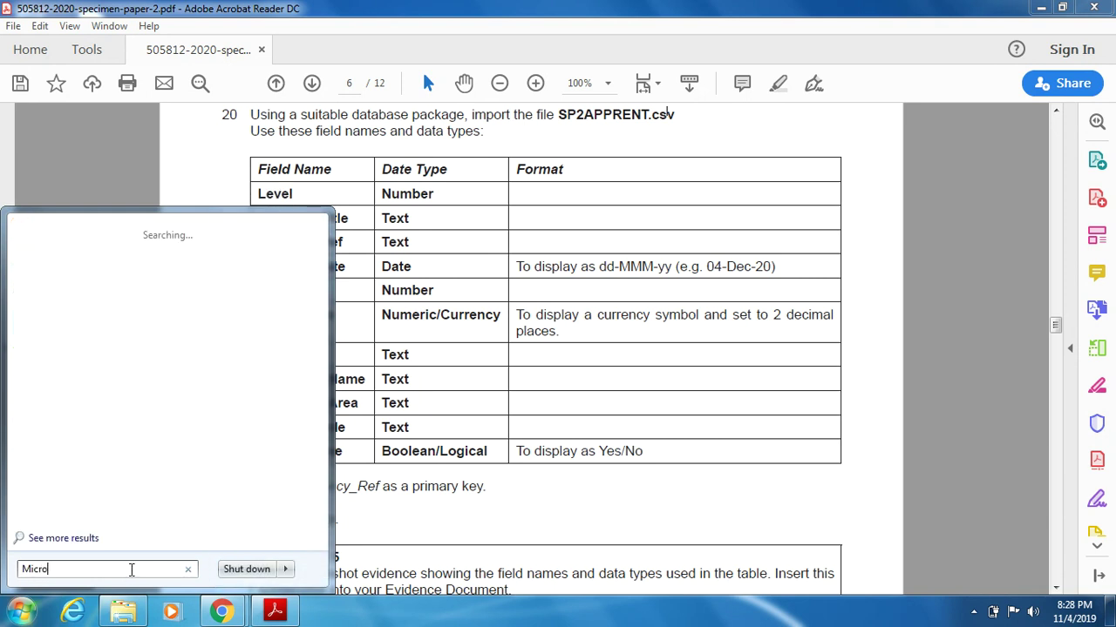
{"action": "type", "text": "soft Access"}
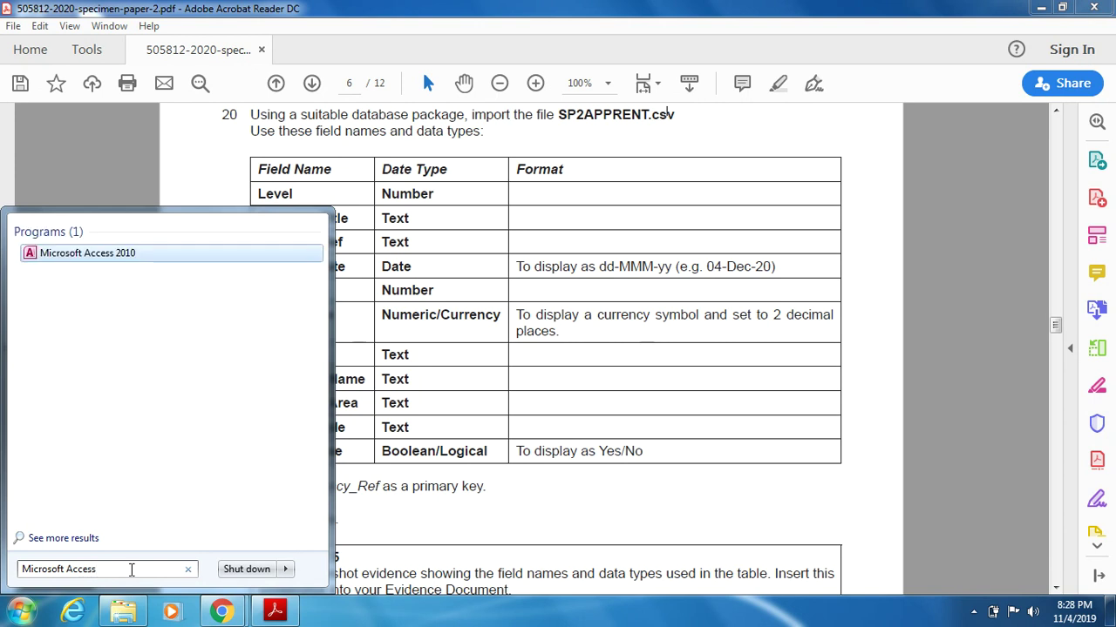
{"action": "left_click", "coordinate": [153, 256]}
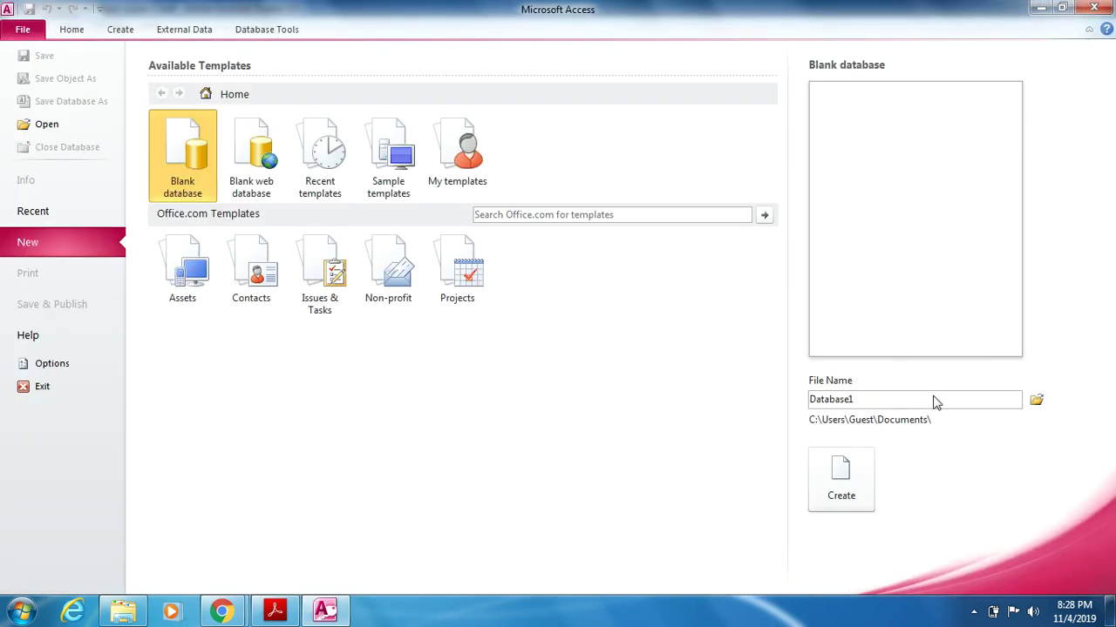
Create a blank database named "specimen paper" in the 2020 folder on the Desktop
{"action": "double_click", "coordinate": [900, 403]}
{"action": "key", "text": "BackSpace"}
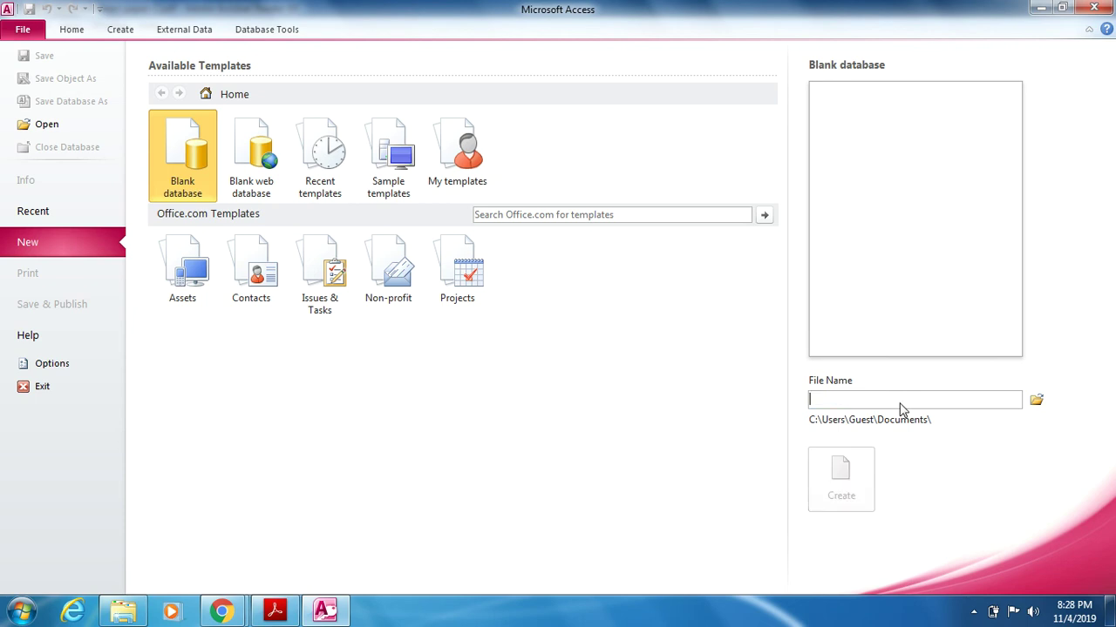
{"action": "type", "text": "specimen paper"}
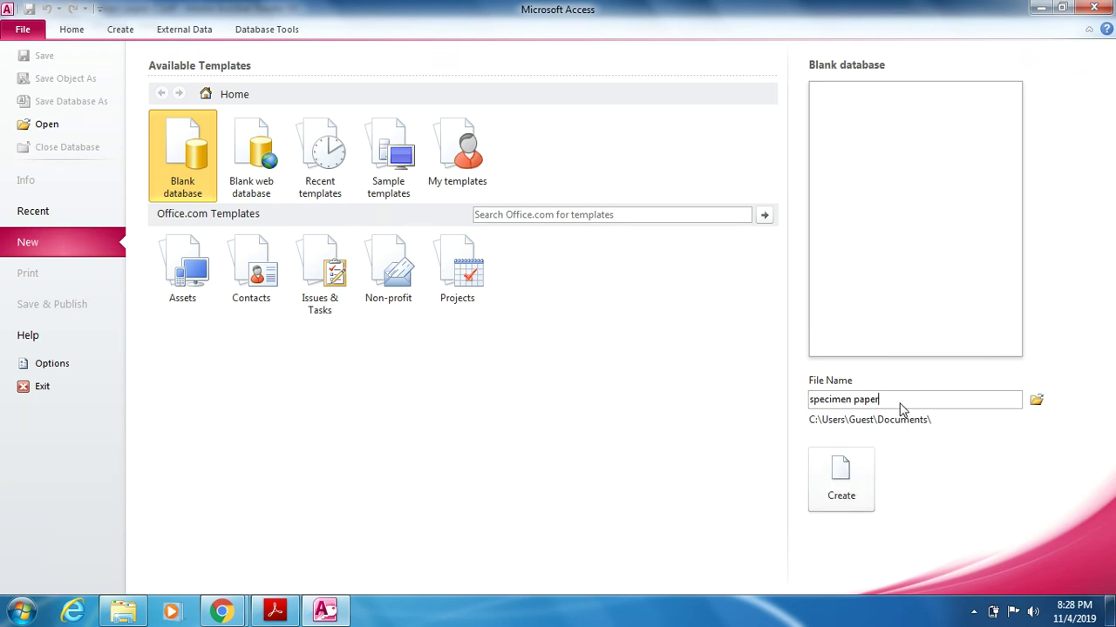
{"action": "left_click", "coordinate": [1036, 401]}
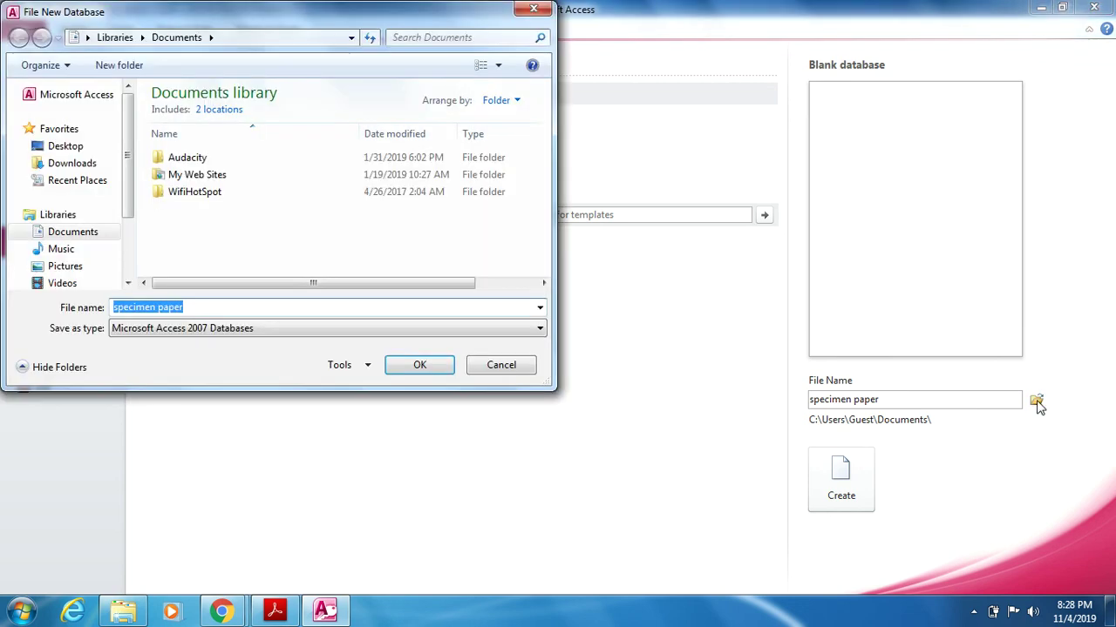
{"action": "left_click", "coordinate": [59, 150]}
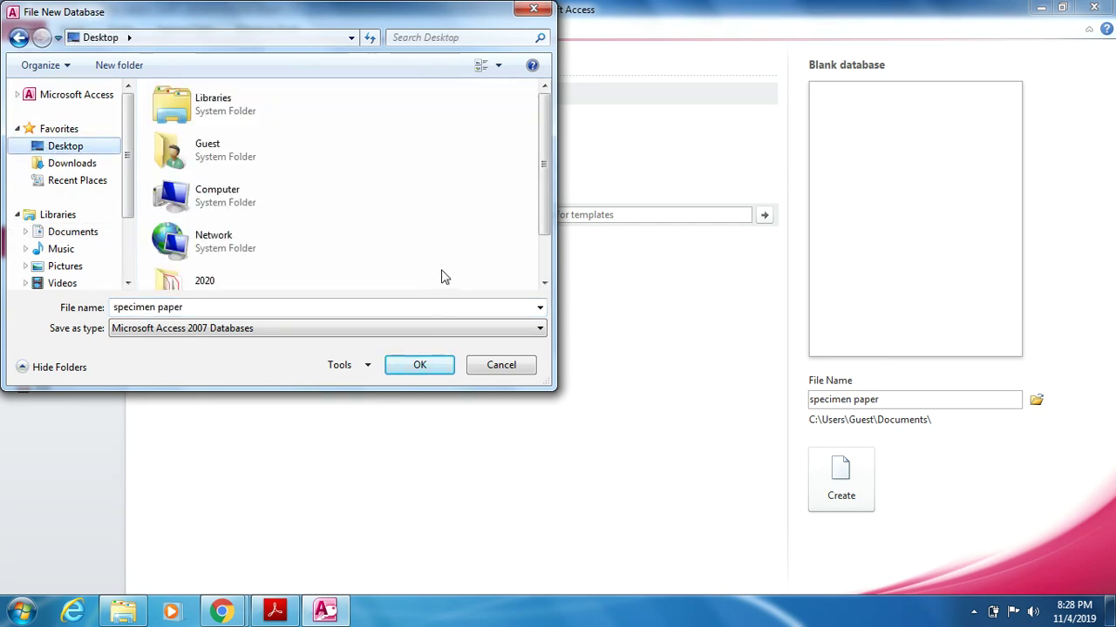
{"action": "double_click", "coordinate": [284, 286]}
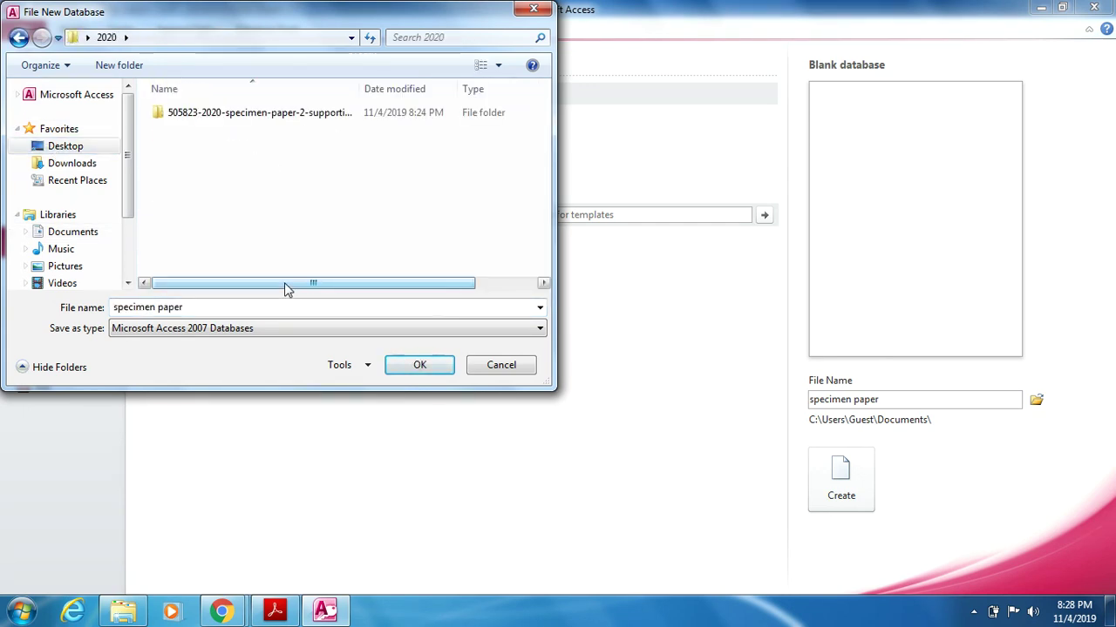
{"action": "left_click", "coordinate": [421, 366]}
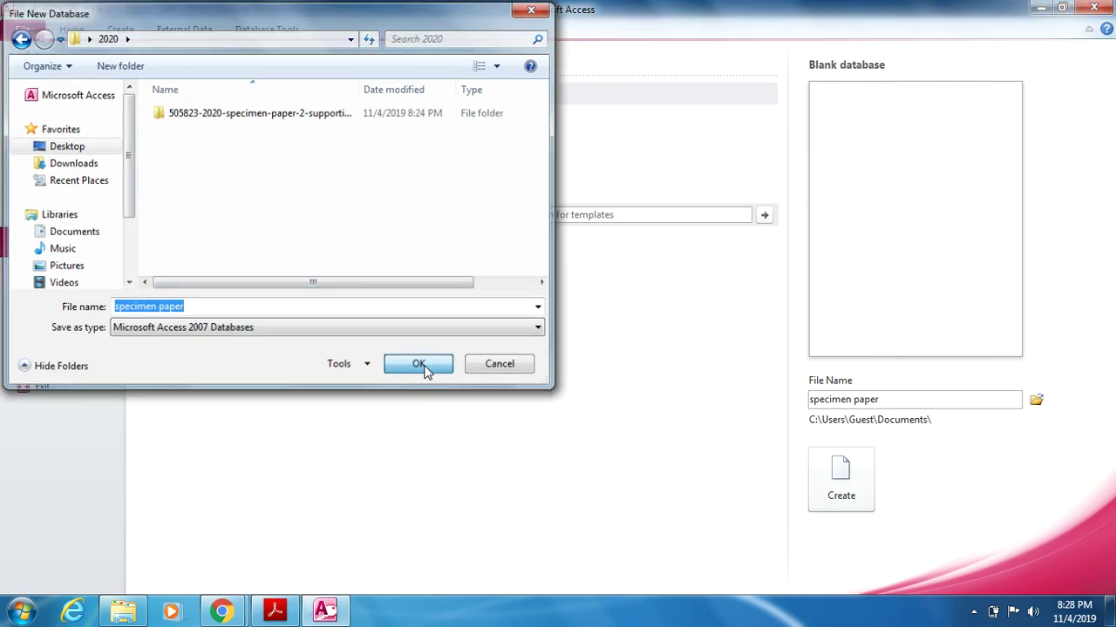
{"action": "left_click", "coordinate": [833, 496]}
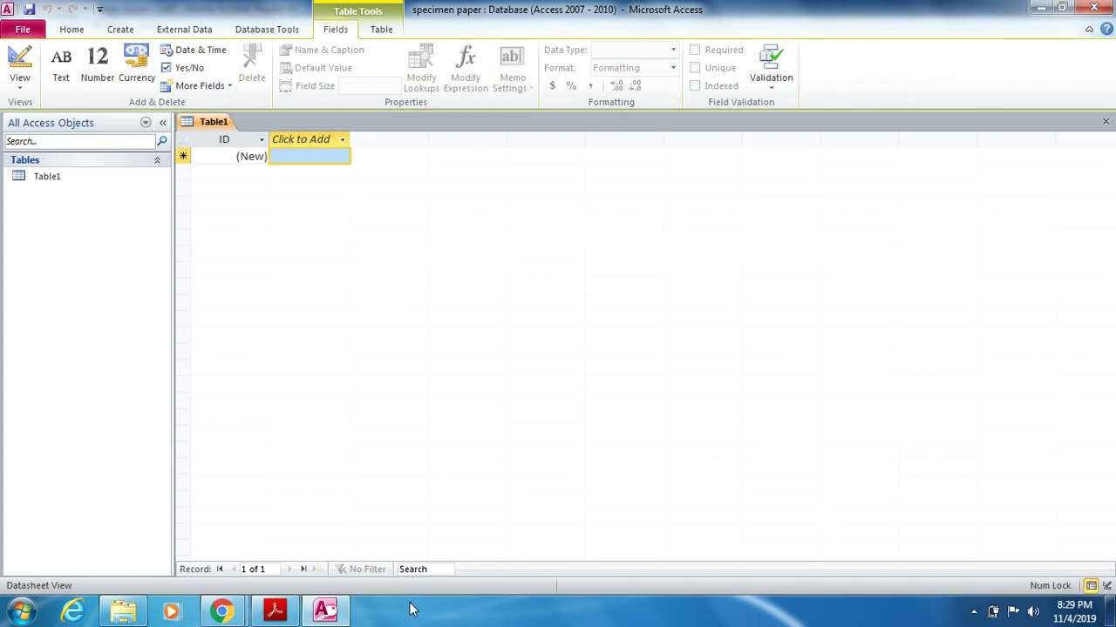
Recheck the required file in the exam paper and start importing SP2APPRENT.csv from the 2020 supporting-files folder as a text file into a new table
{"action": "left_click", "coordinate": [274, 611]}
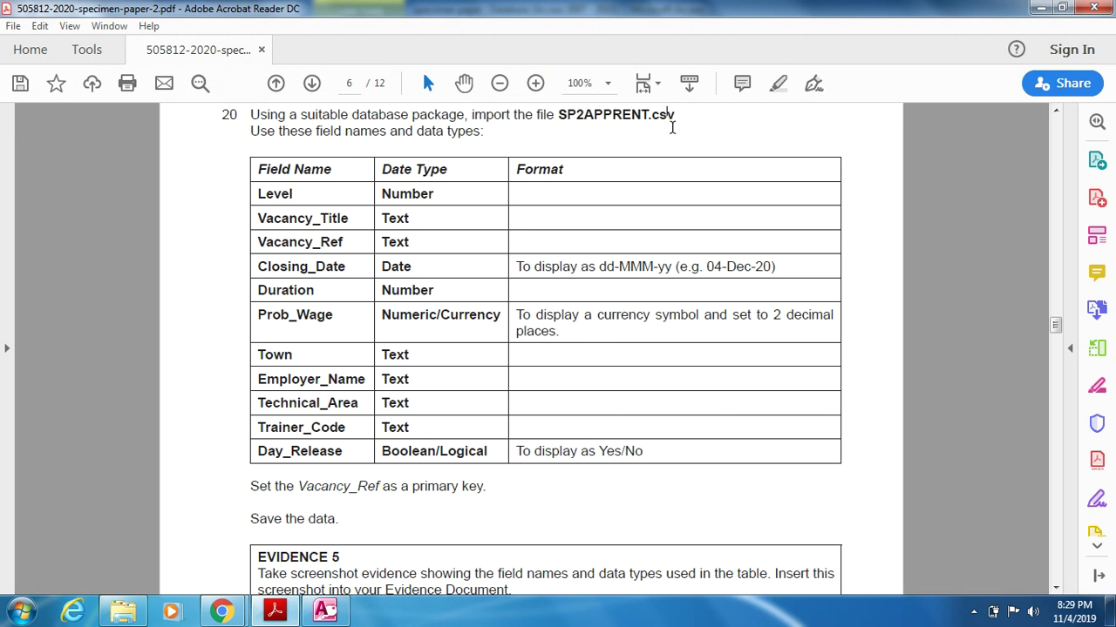
{"action": "left_click", "coordinate": [325, 611]}
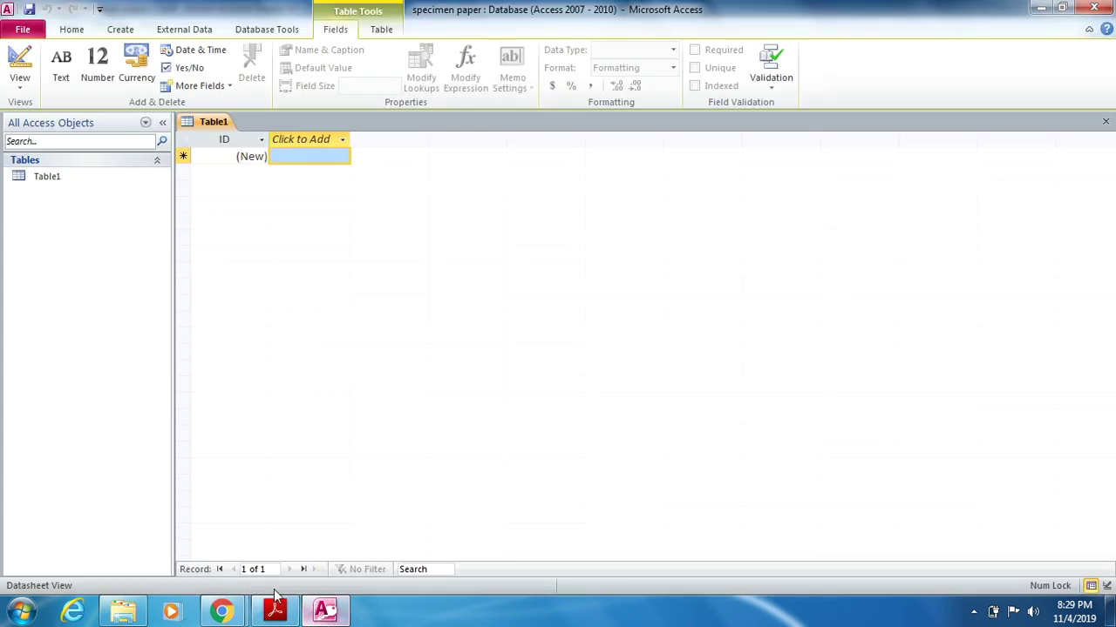
{"action": "left_click", "coordinate": [176, 31]}
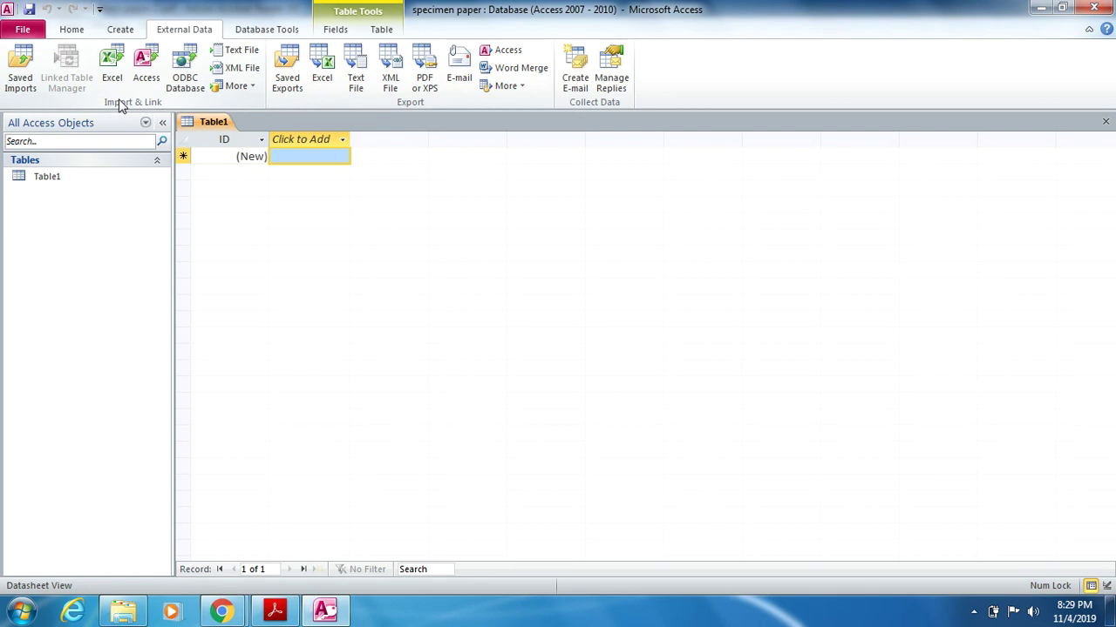
{"action": "left_click", "coordinate": [236, 52]}
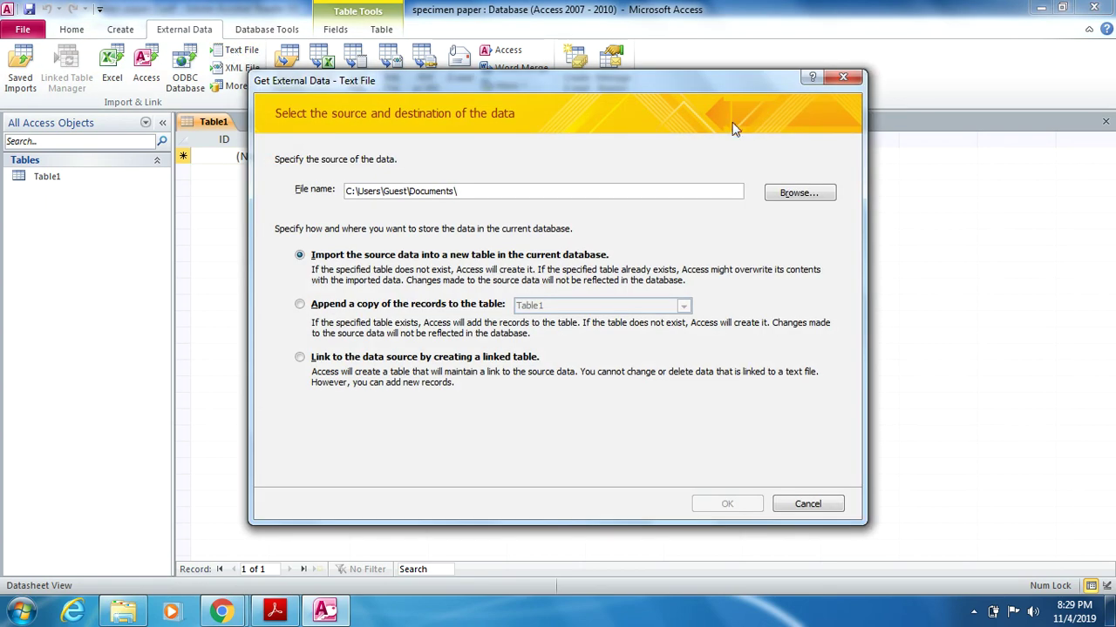
{"action": "left_click", "coordinate": [790, 190]}
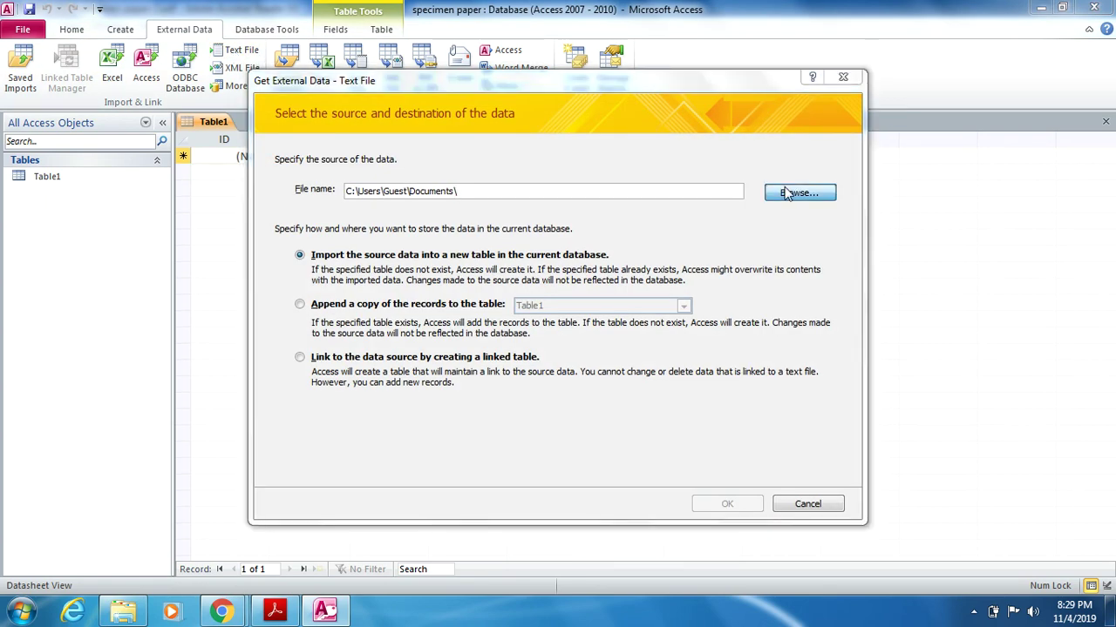
{"action": "left_click", "coordinate": [314, 240]}
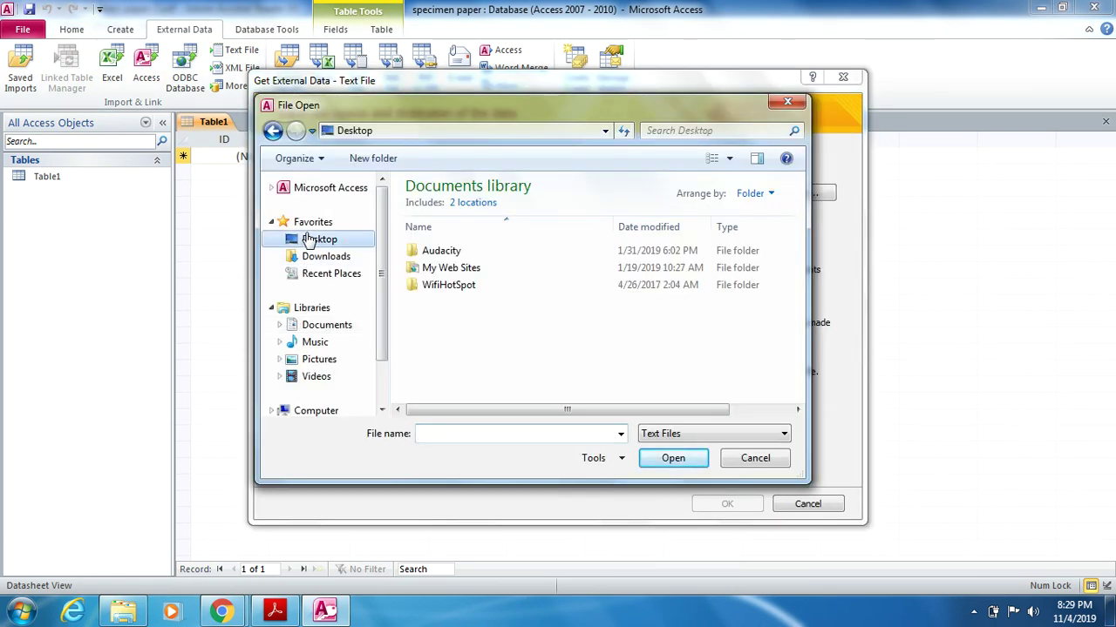
{"action": "scroll", "coordinate": [497, 348], "scroll_direction": "down", "scroll_amount": 1}
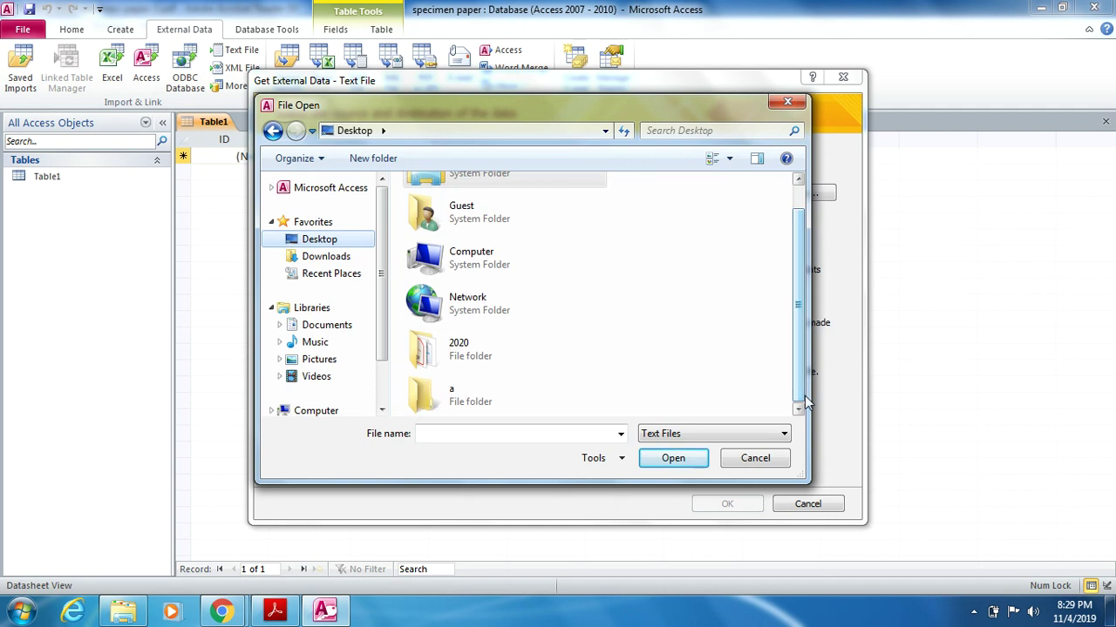
{"action": "double_click", "coordinate": [495, 345]}
{"action": "left_click", "coordinate": [492, 206]}
{"action": "double_click", "coordinate": [492, 205]}
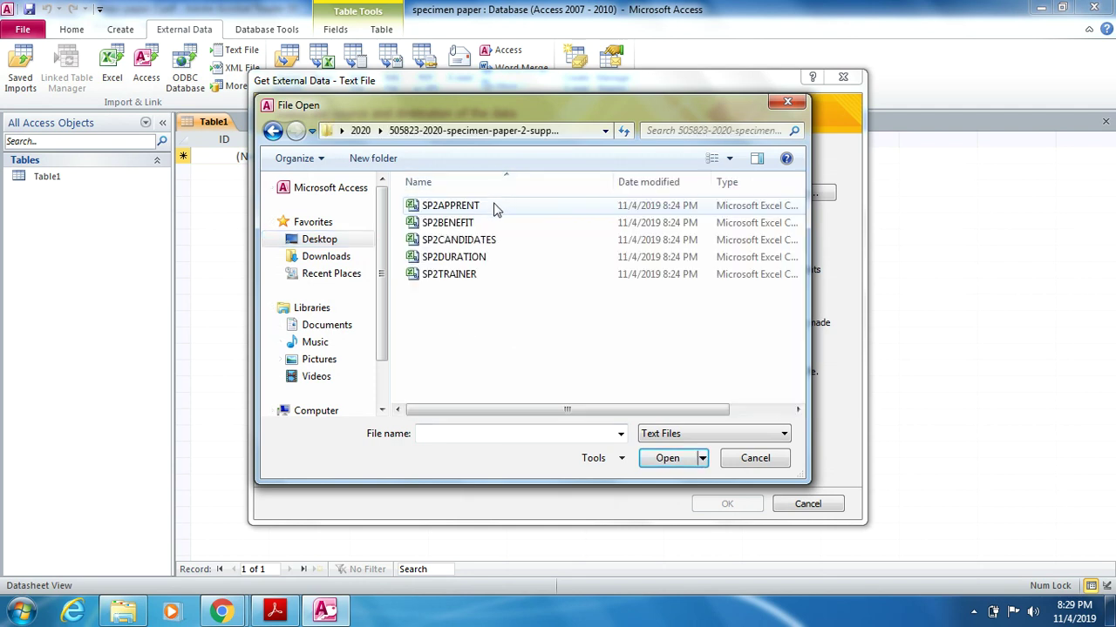
{"action": "left_click", "coordinate": [494, 209]}
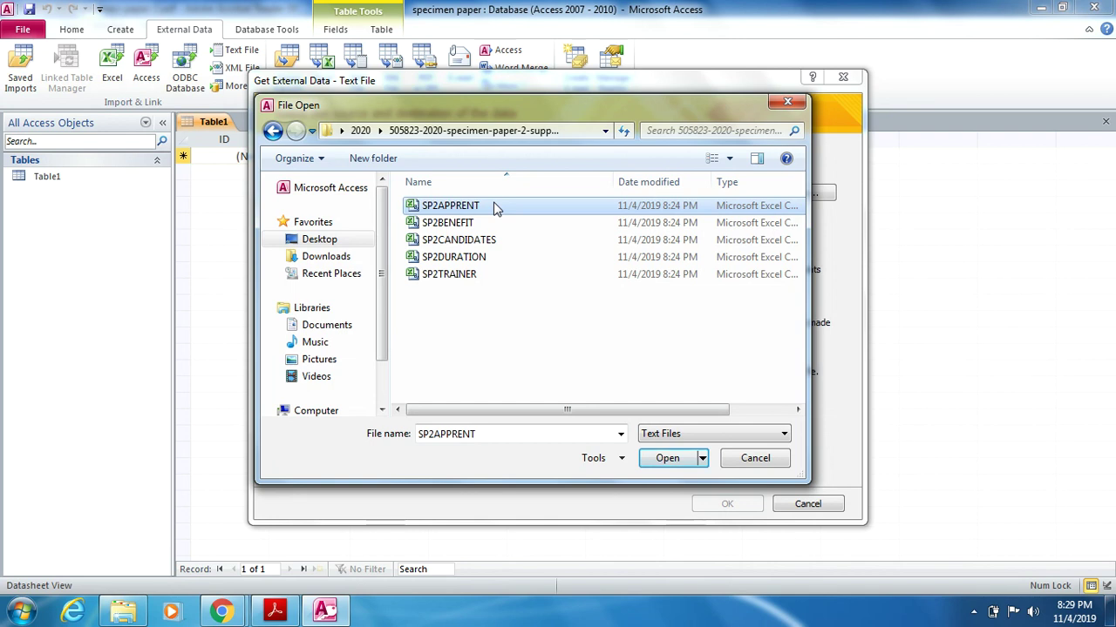
{"action": "left_click", "coordinate": [673, 463]}
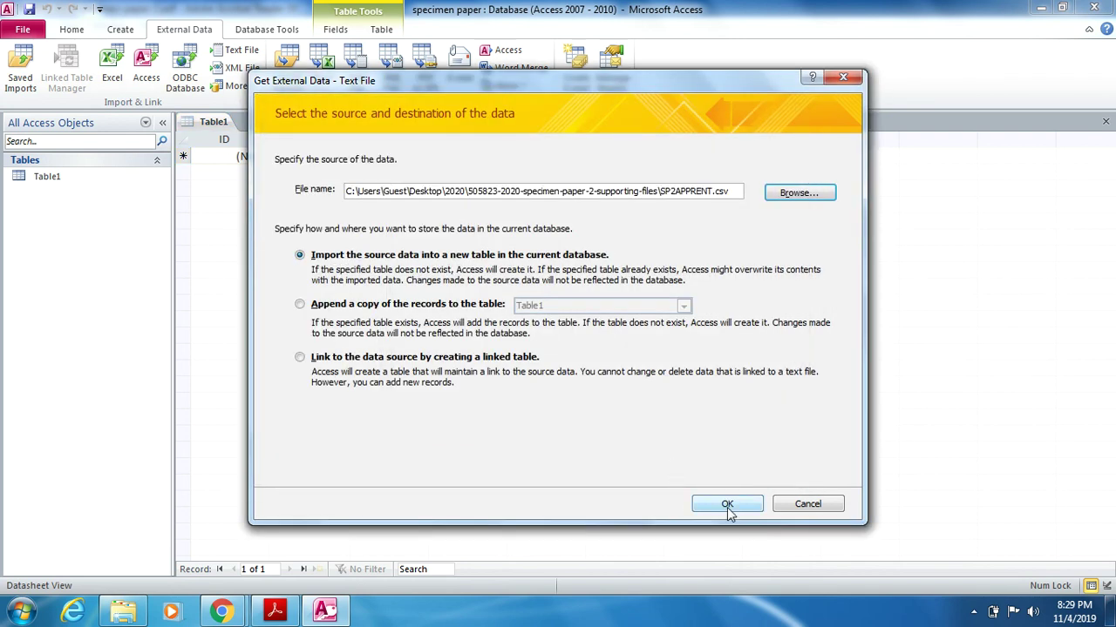
{"action": "left_click", "coordinate": [728, 505]}
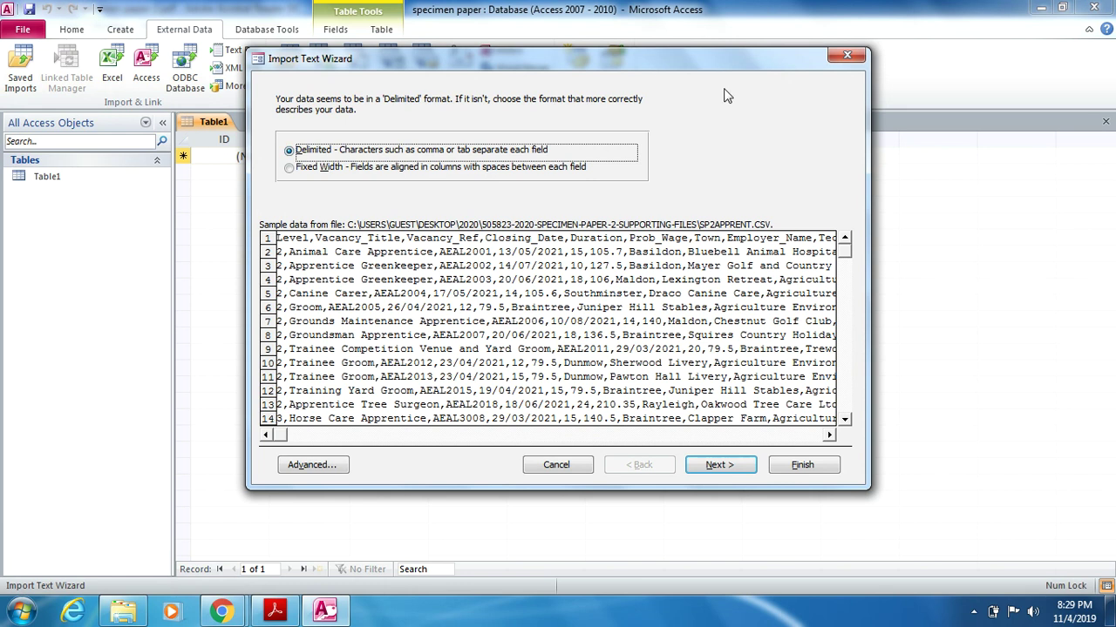
Keep the delimited format with comma separators, mark the first row as containing field names, and open the advanced import specification
{"action": "left_click", "coordinate": [715, 466]}
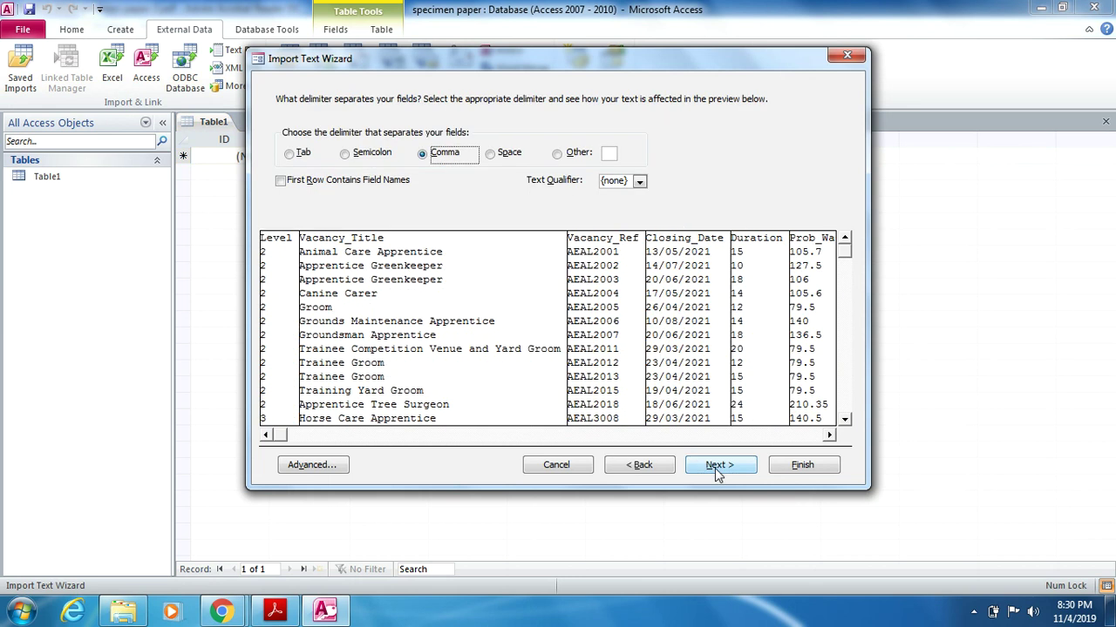
{"action": "left_click", "coordinate": [280, 183]}
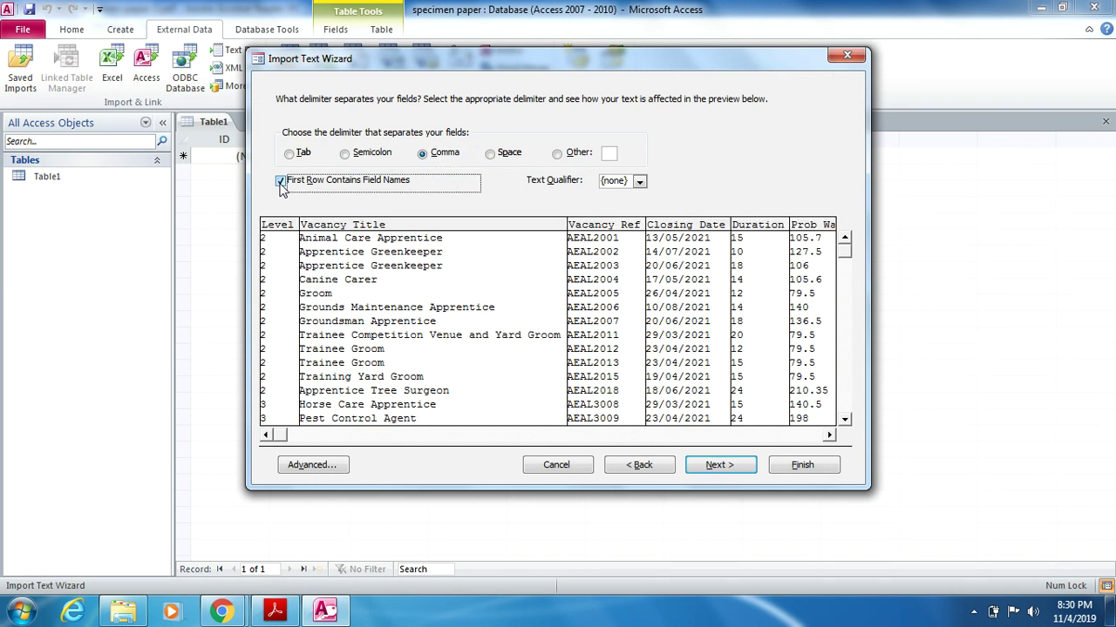
{"action": "left_click", "coordinate": [310, 464]}
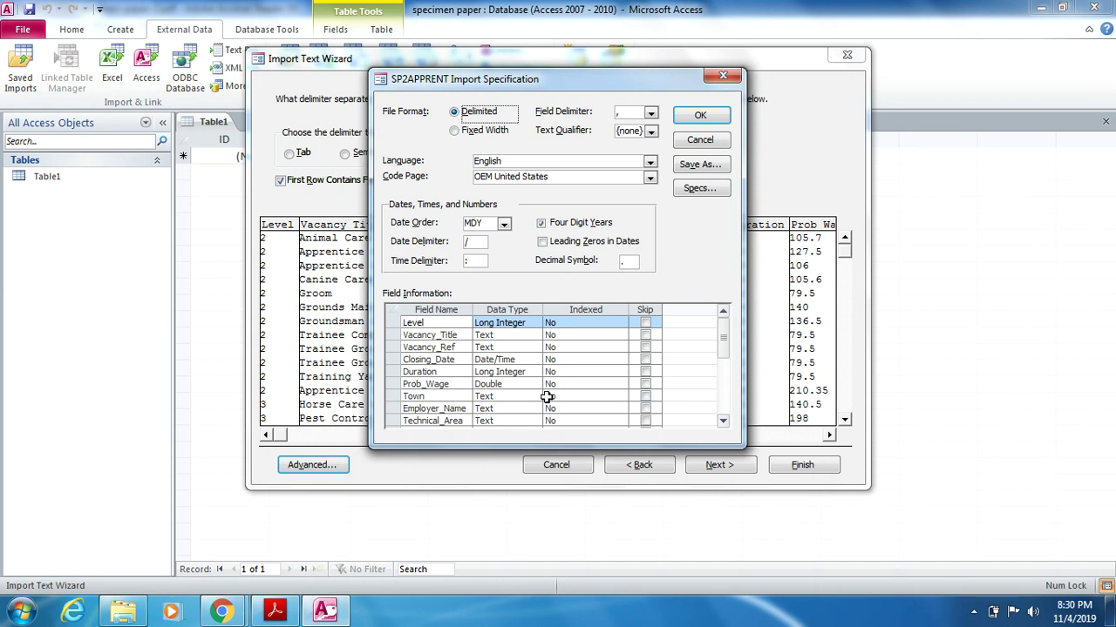
Check the required data types in the exam paper and set the Level field's data type to Integer
{"action": "left_click", "coordinate": [277, 613]}
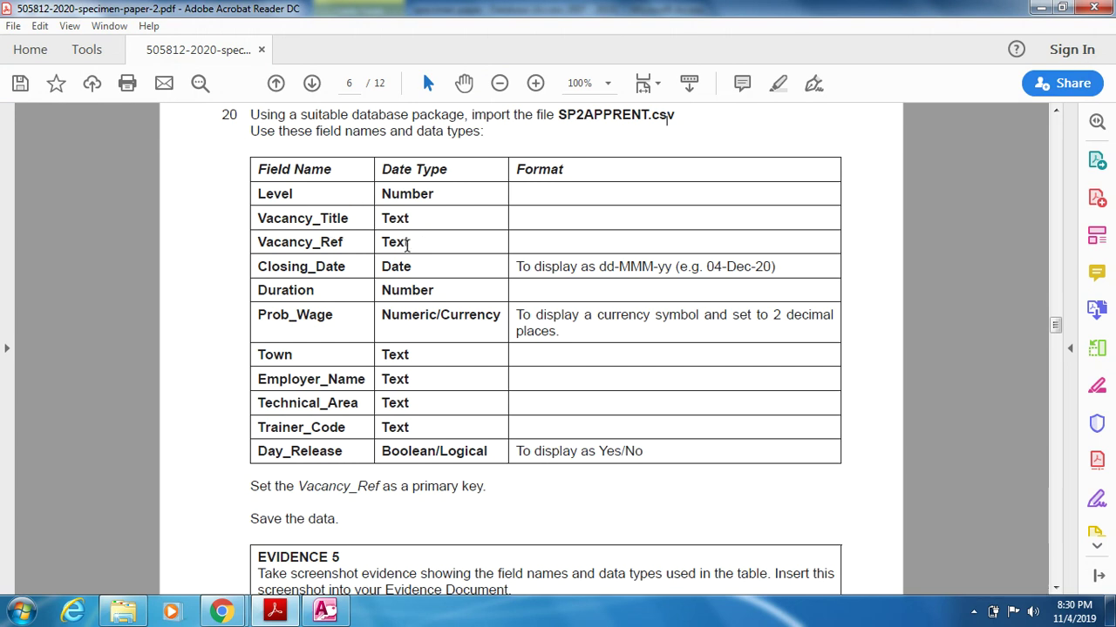
{"action": "key", "text": "alt+Tab"}
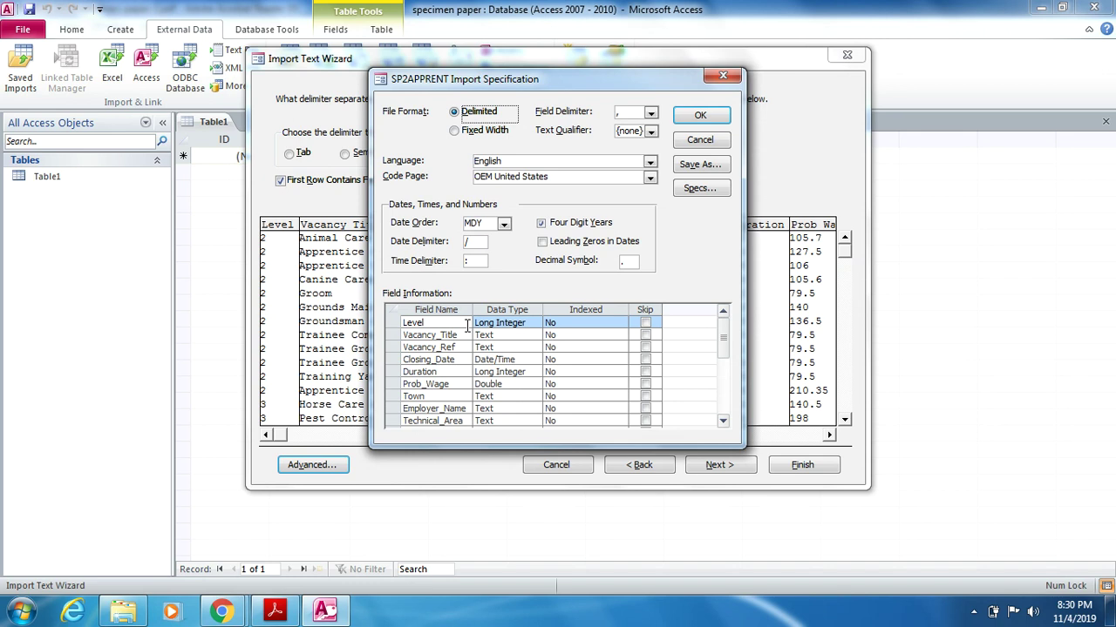
{"action": "left_click", "coordinate": [533, 324]}
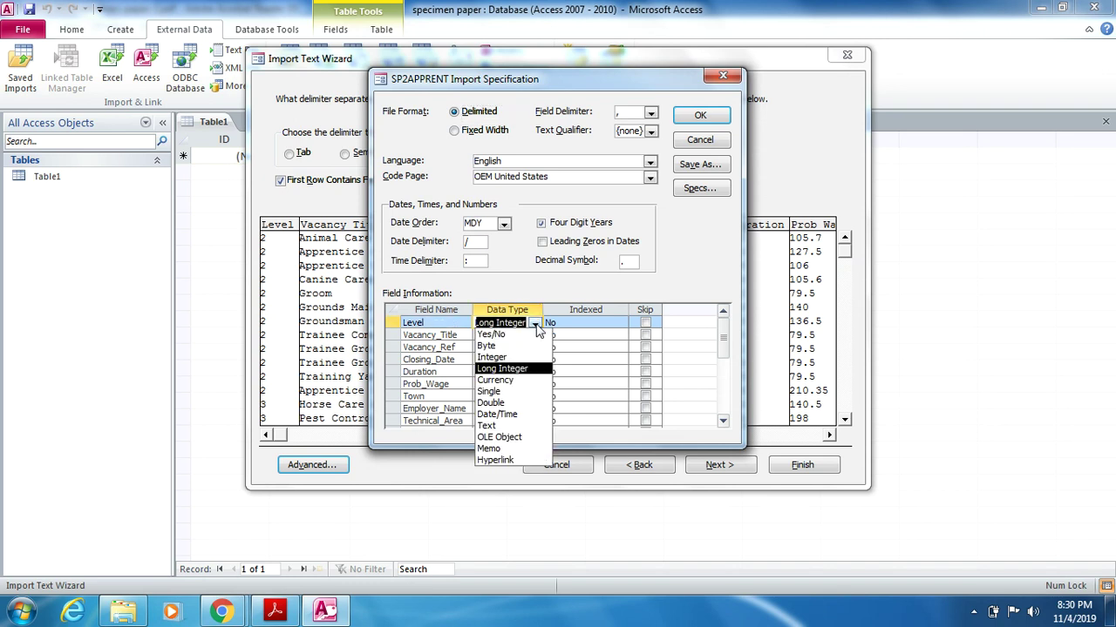
{"action": "left_click", "coordinate": [523, 357]}
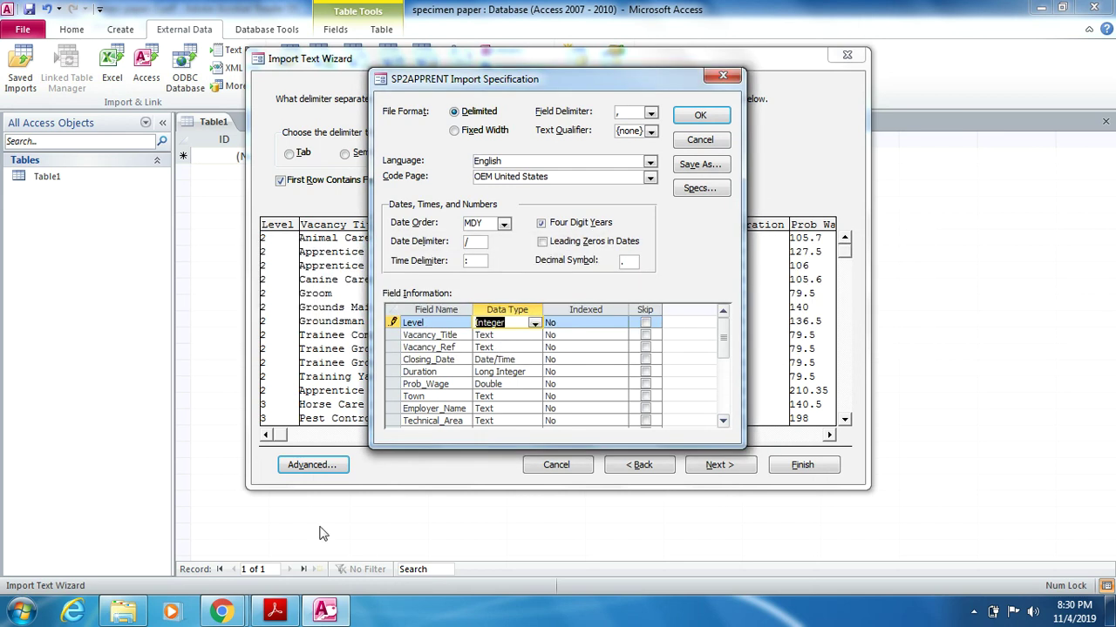
Check the Closing_Date format in the exam paper, then set the date order to DMY and turn off four-digit years
{"action": "left_click", "coordinate": [279, 615]}
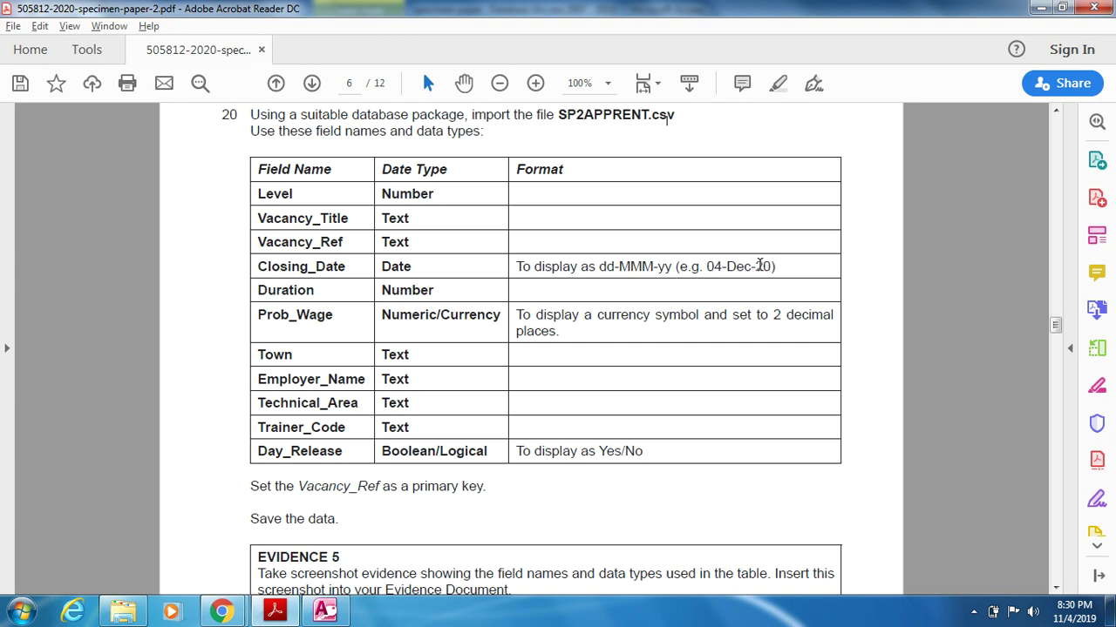
{"action": "key", "text": "alt+Tab"}
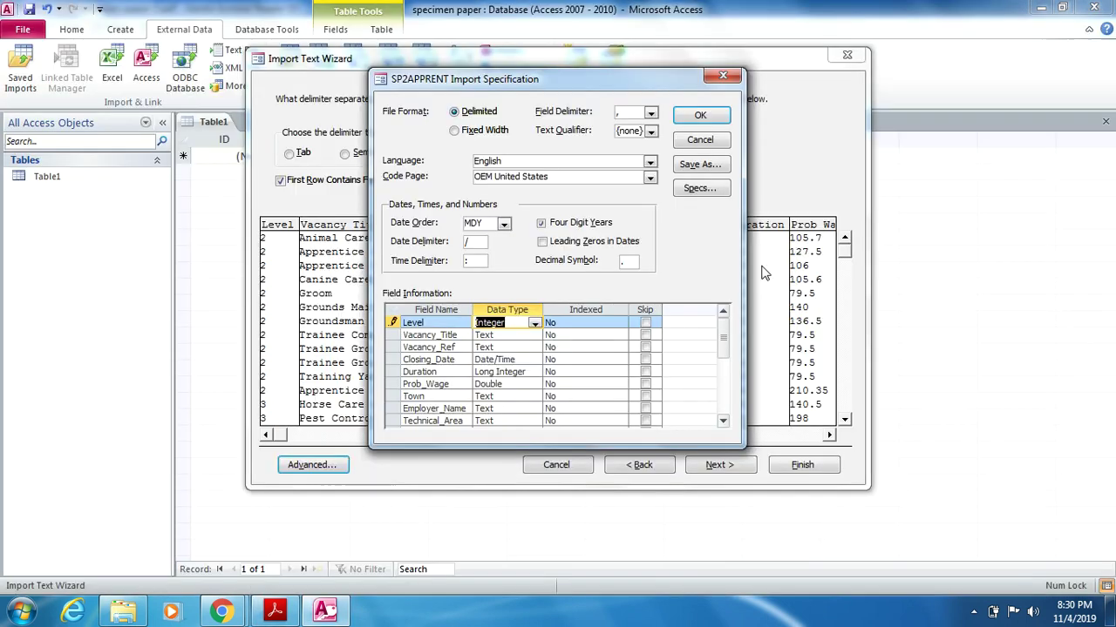
{"action": "left_click", "coordinate": [503, 224]}
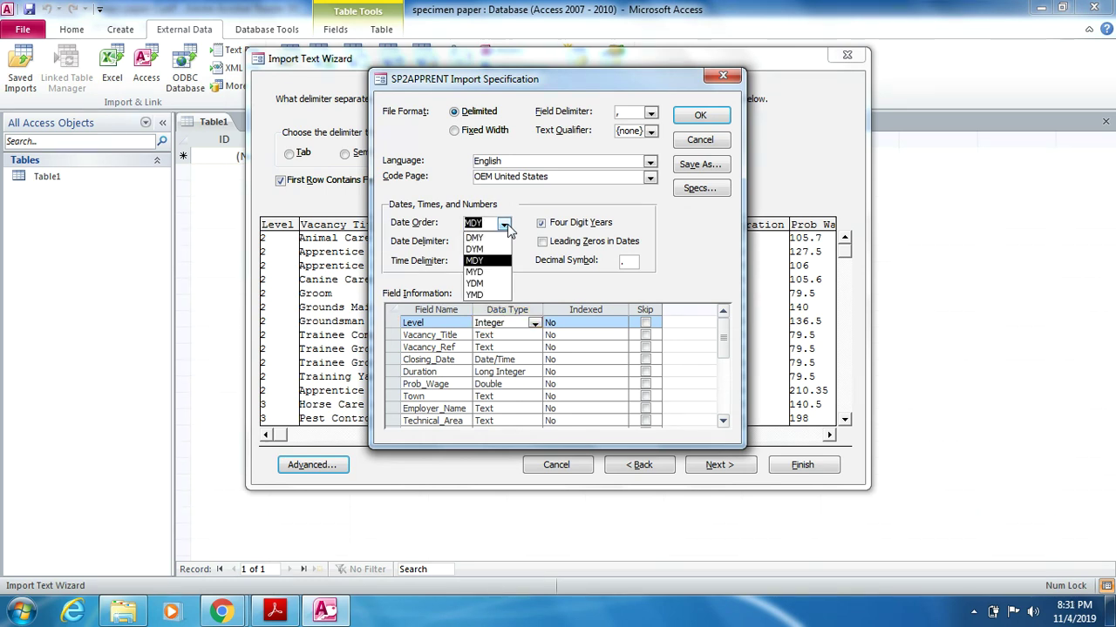
{"action": "left_click", "coordinate": [498, 240]}
{"action": "left_click", "coordinate": [540, 224]}
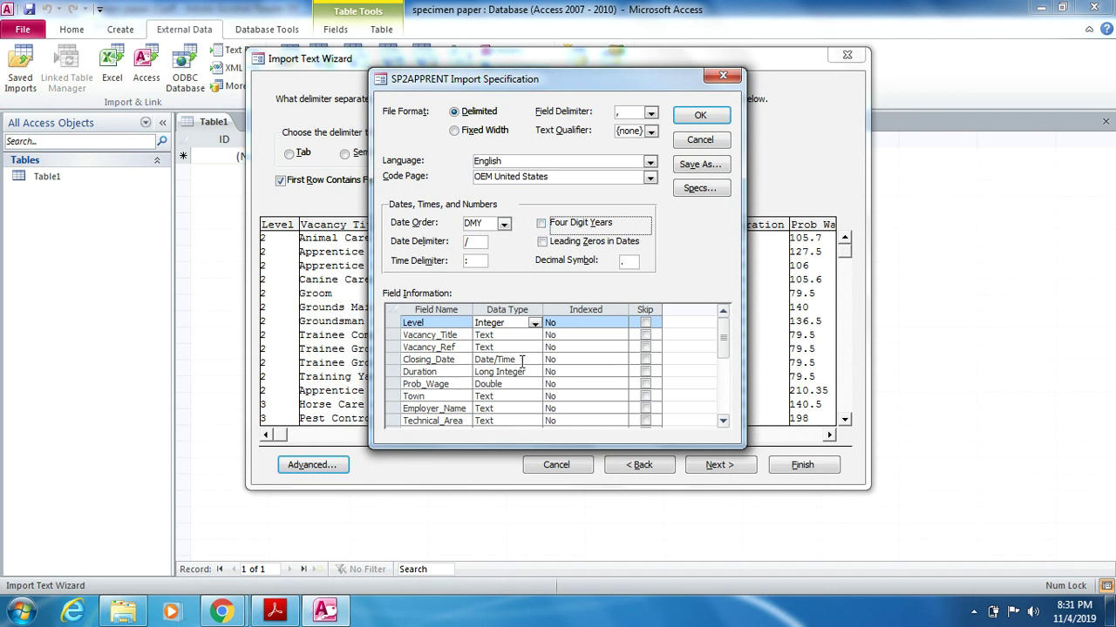
Recheck the field types in the exam paper, then set Duration to Integer and Prob_Wage to Currency
{"action": "left_click", "coordinate": [274, 612]}
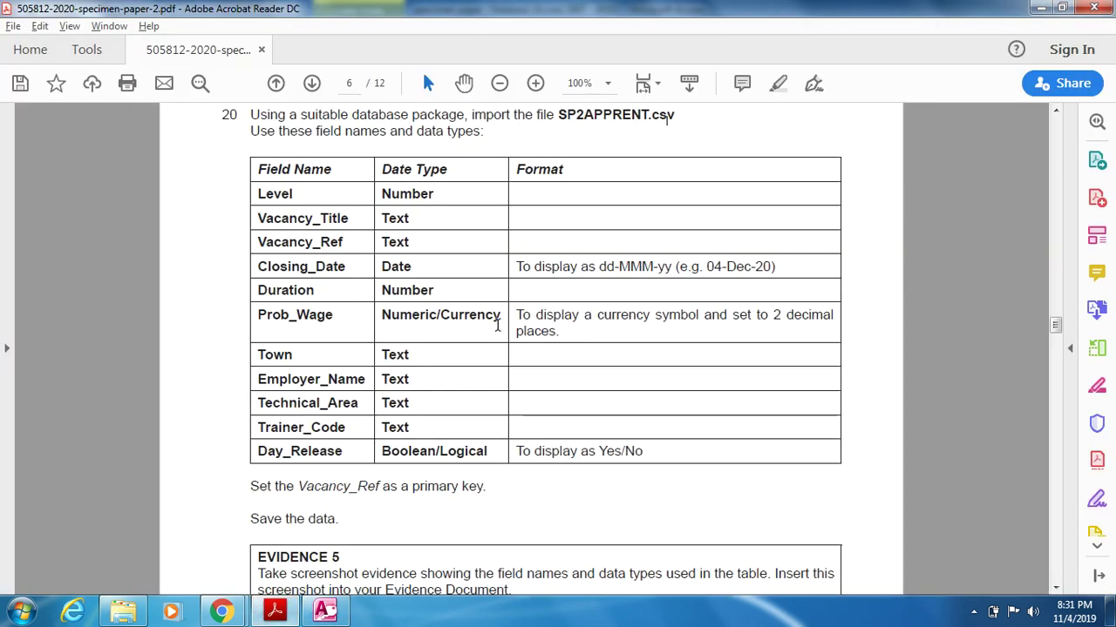
{"action": "key", "text": "alt+Tab"}
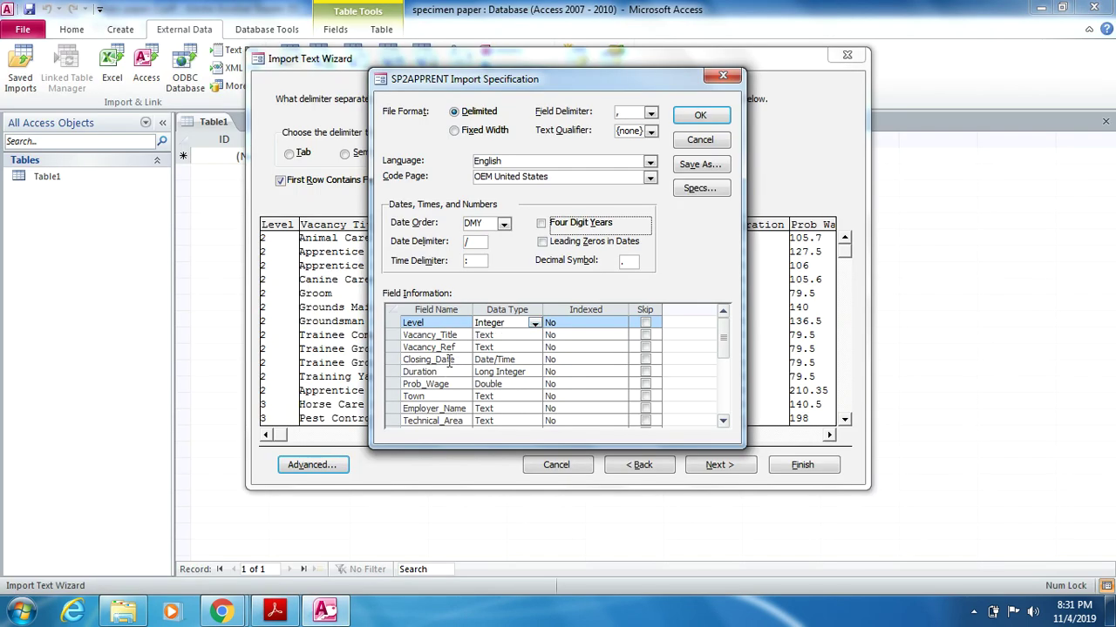
{"action": "left_click", "coordinate": [500, 371]}
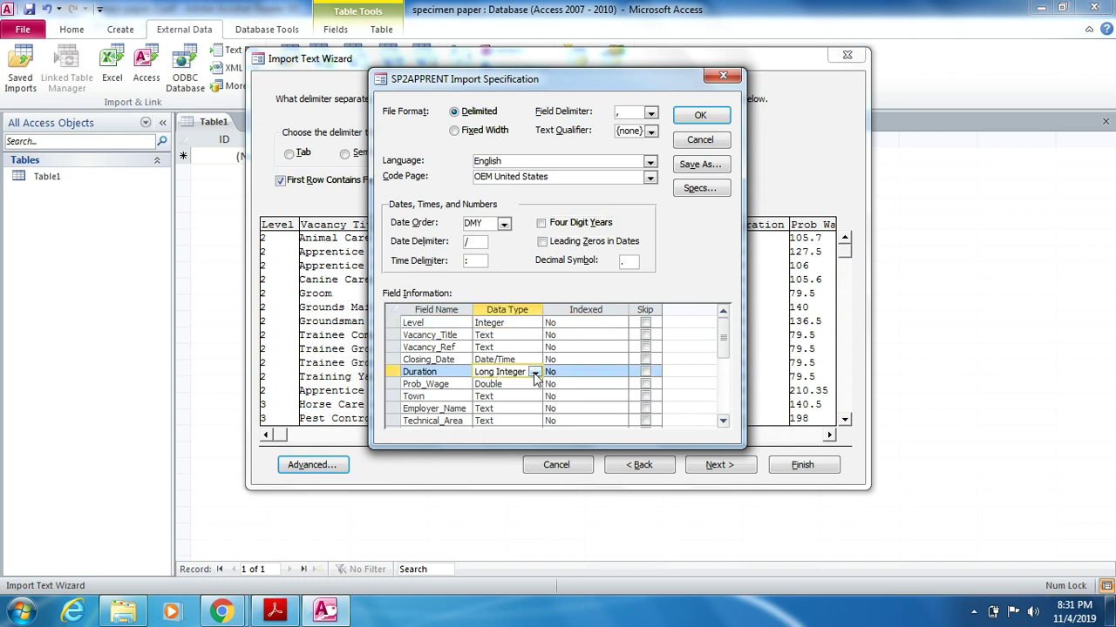
{"action": "left_click", "coordinate": [534, 373]}
{"action": "left_click", "coordinate": [518, 406]}
{"action": "left_click", "coordinate": [531, 385]}
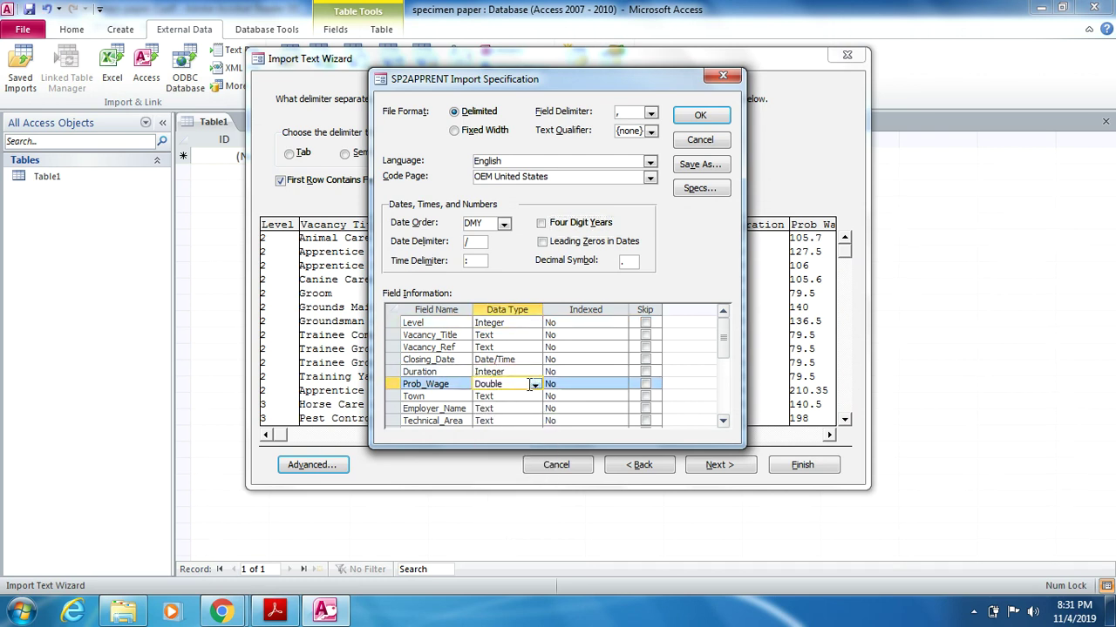
{"action": "left_click", "coordinate": [535, 385]}
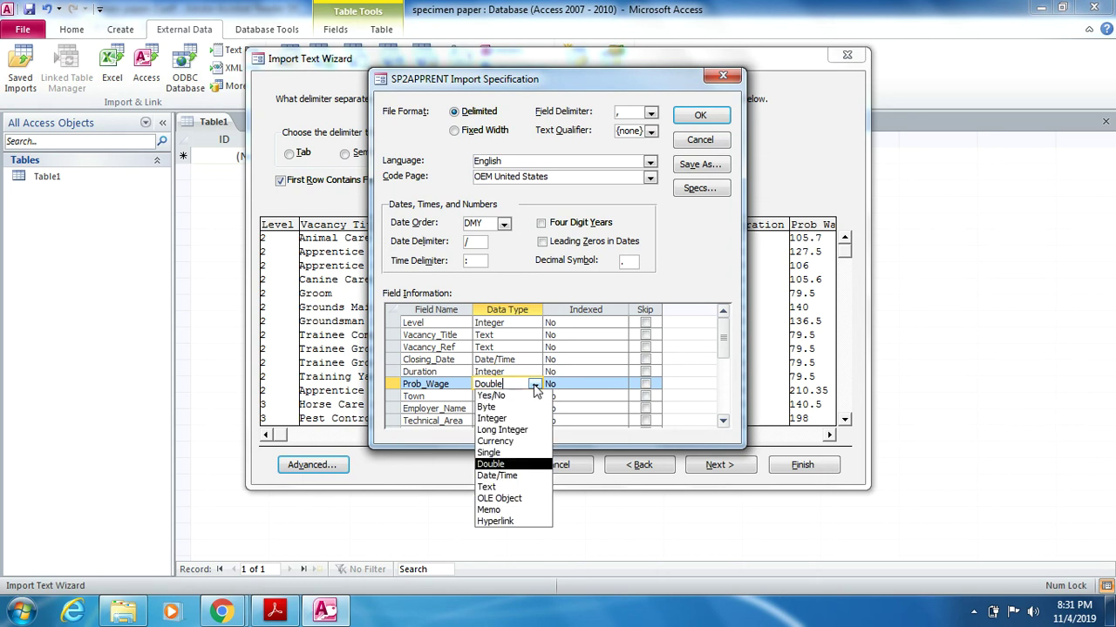
{"action": "left_click", "coordinate": [522, 442]}
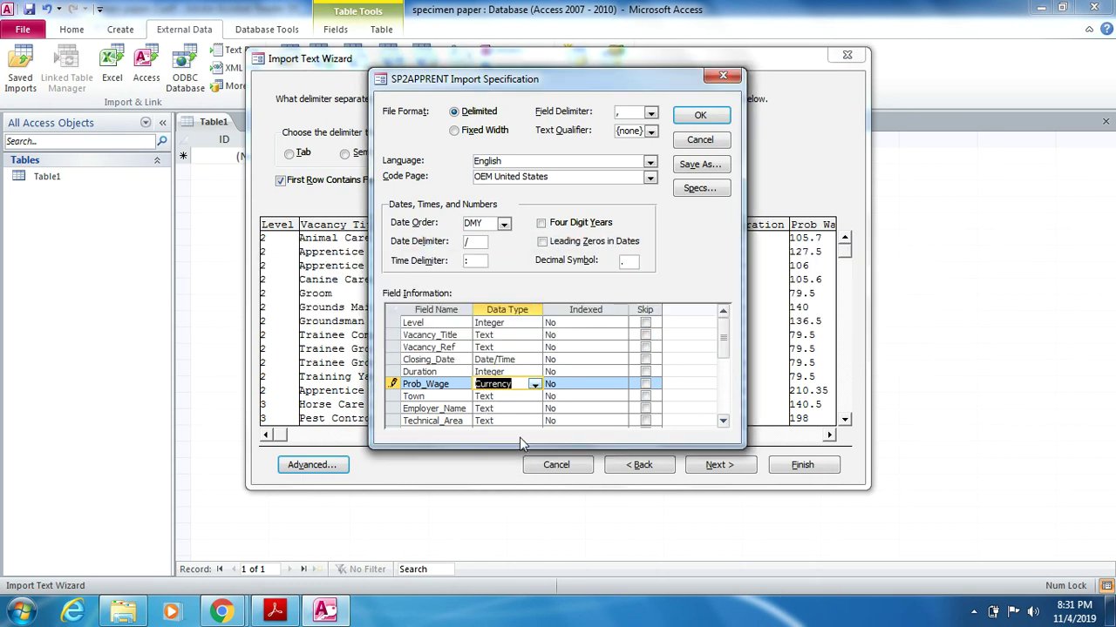
Check the remaining field types in the exam paper, set Day_Release to Yes/No, and accept the import specification
{"action": "left_click", "coordinate": [274, 610]}
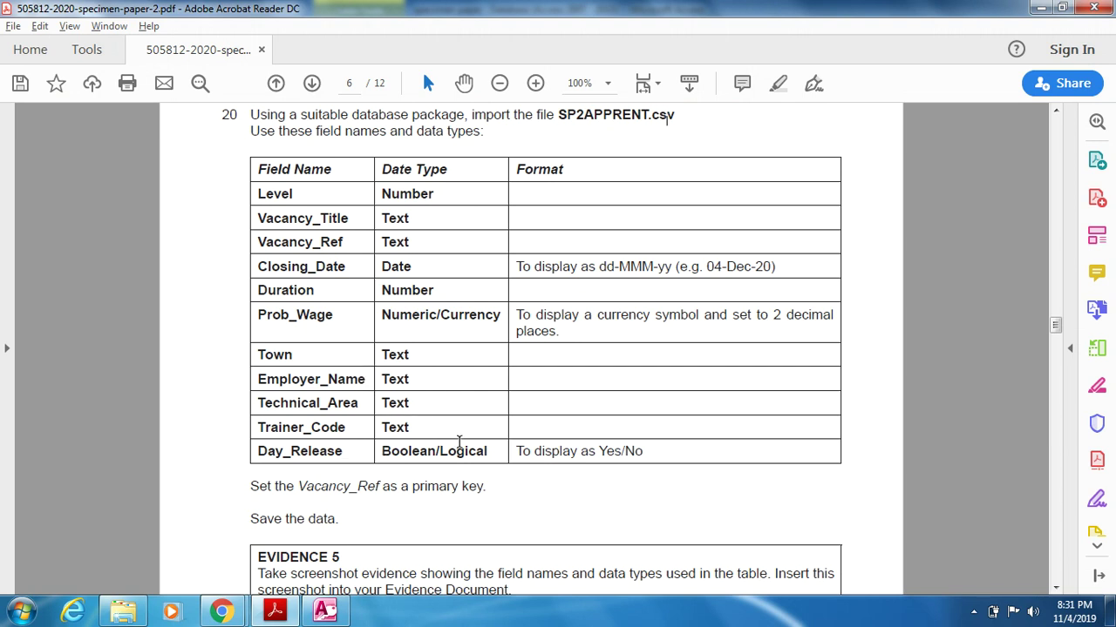
{"action": "key", "text": "alt+Tab"}
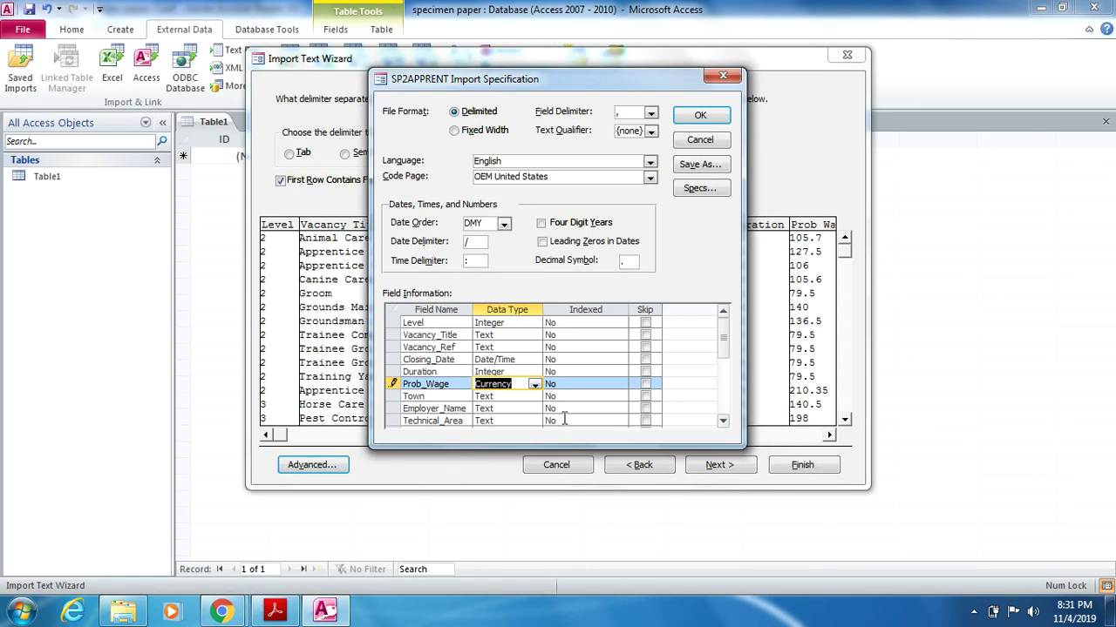
{"action": "left_click", "coordinate": [724, 421]}
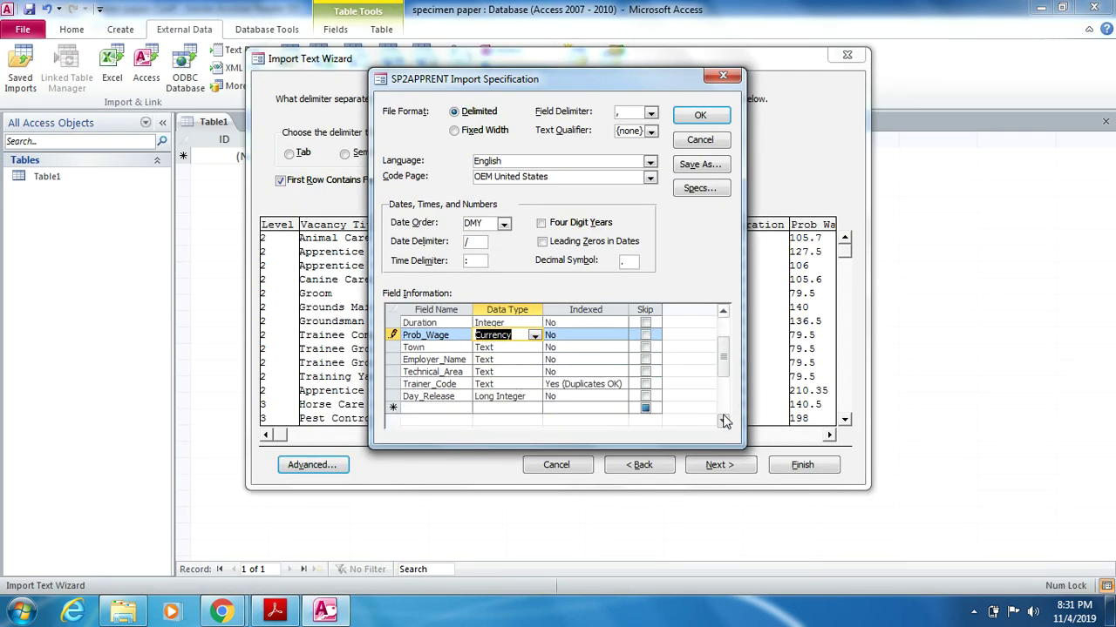
{"action": "left_click", "coordinate": [528, 373]}
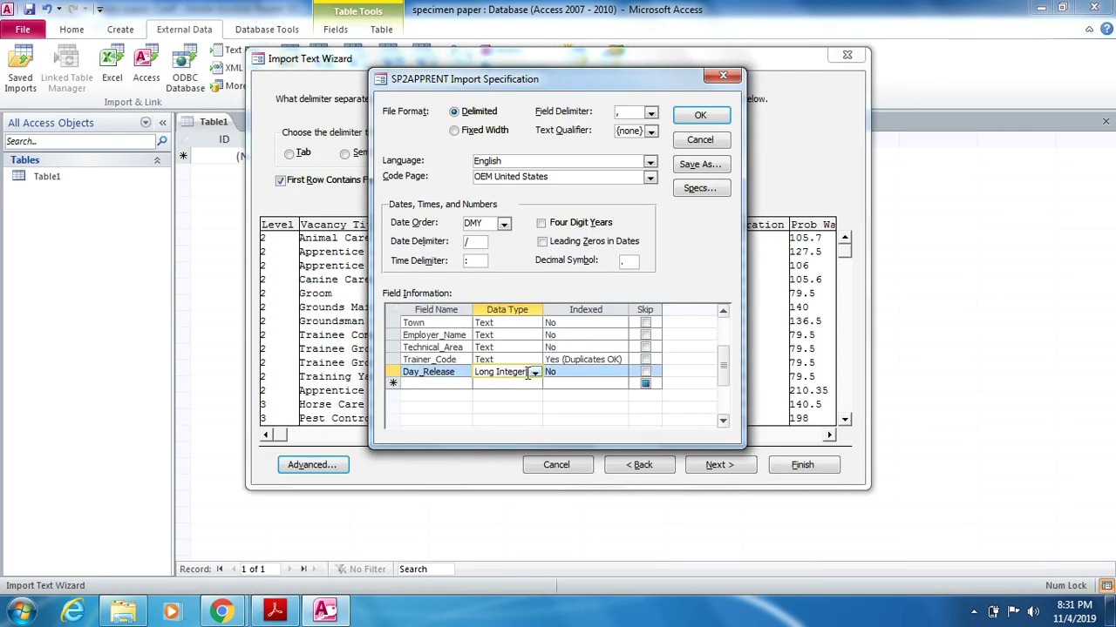
{"action": "left_click", "coordinate": [533, 372]}
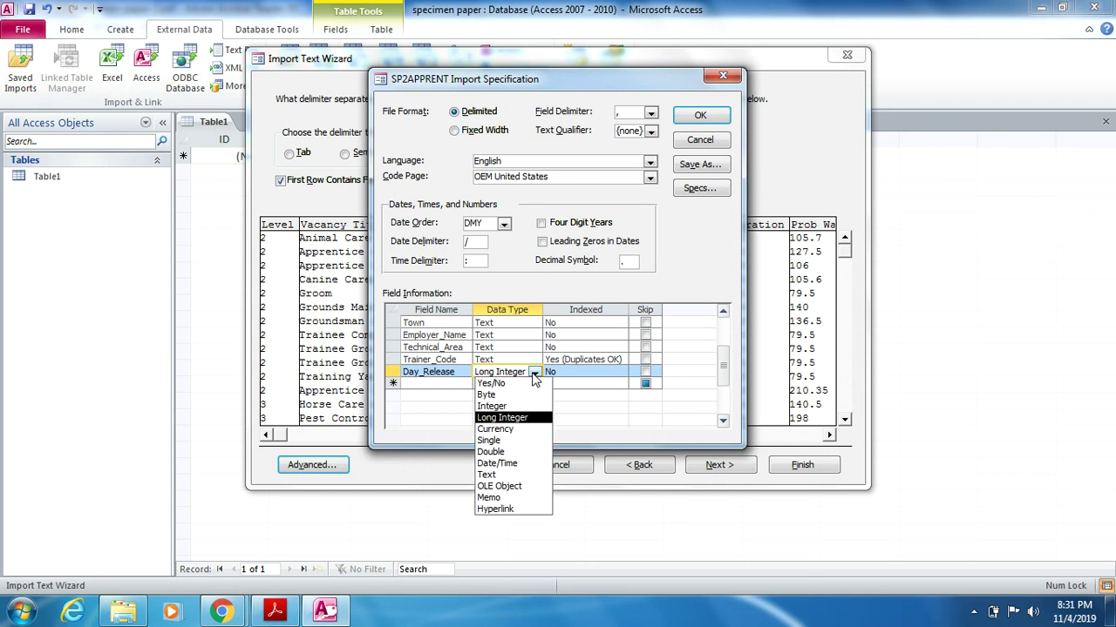
{"action": "left_click", "coordinate": [528, 384]}
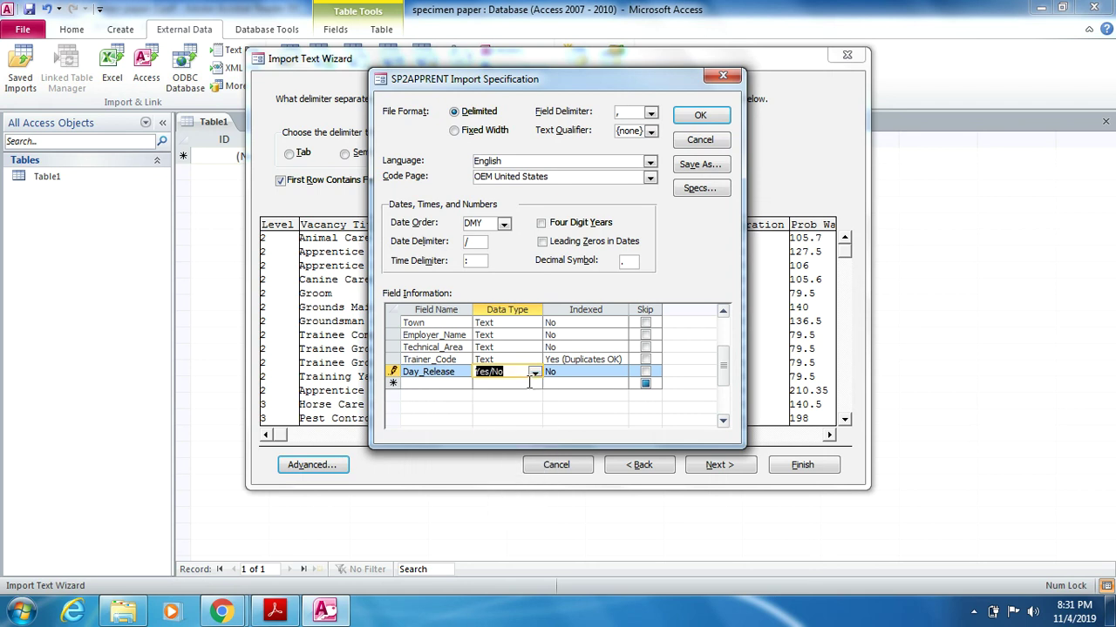
{"action": "left_click", "coordinate": [724, 323]}
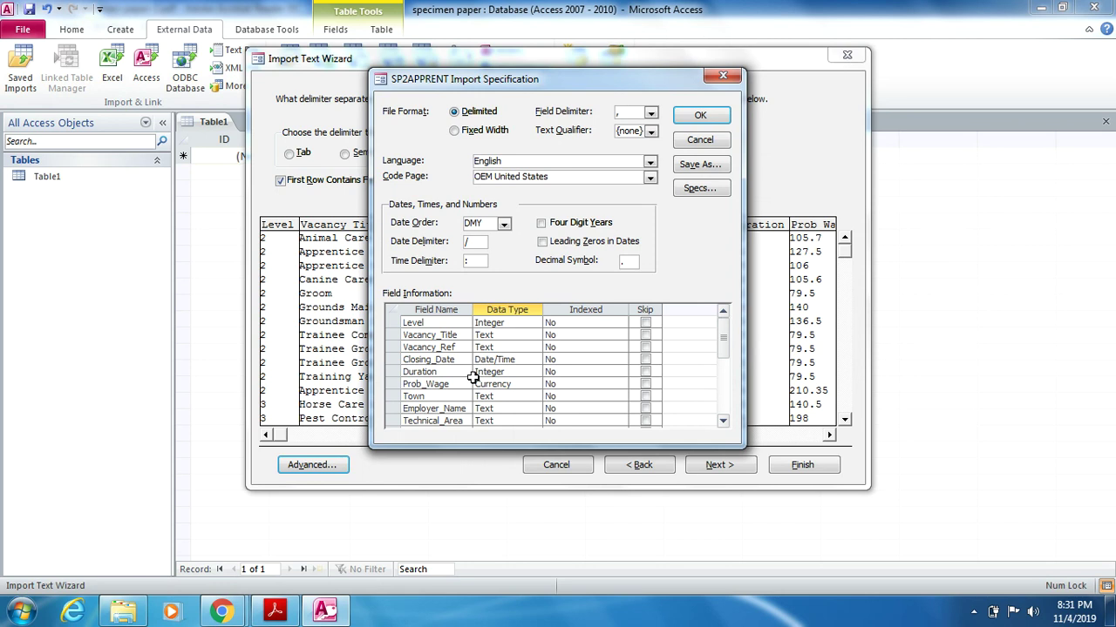
{"action": "left_click", "coordinate": [699, 116]}
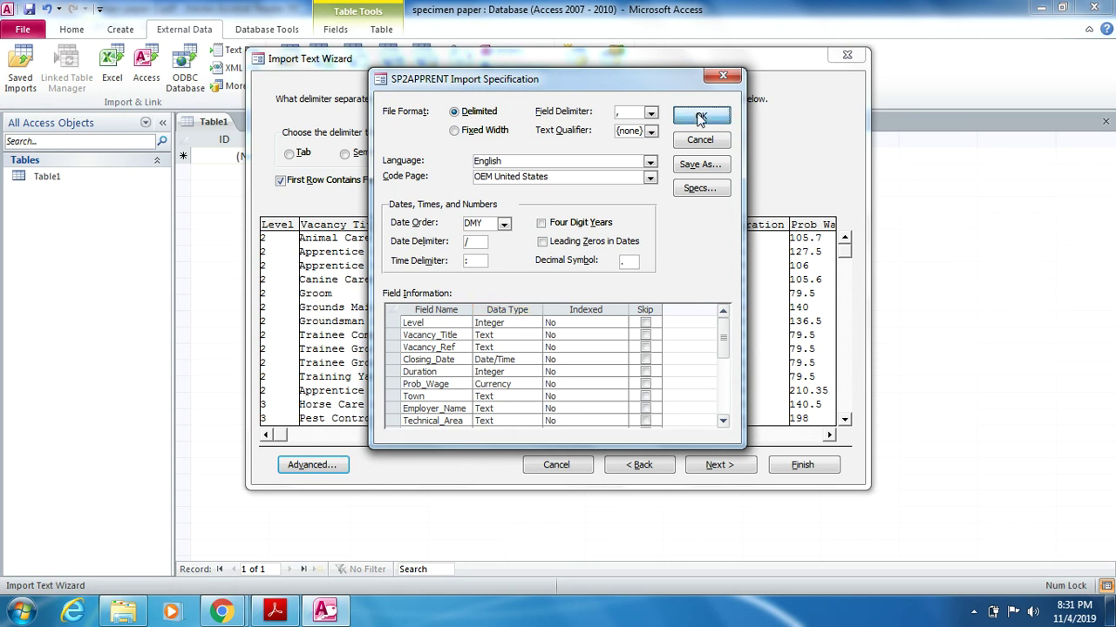
Accept the field options and, after checking the exam paper, choose Vacancy_Ref as the table's own primary key
{"action": "left_click", "coordinate": [716, 466]}
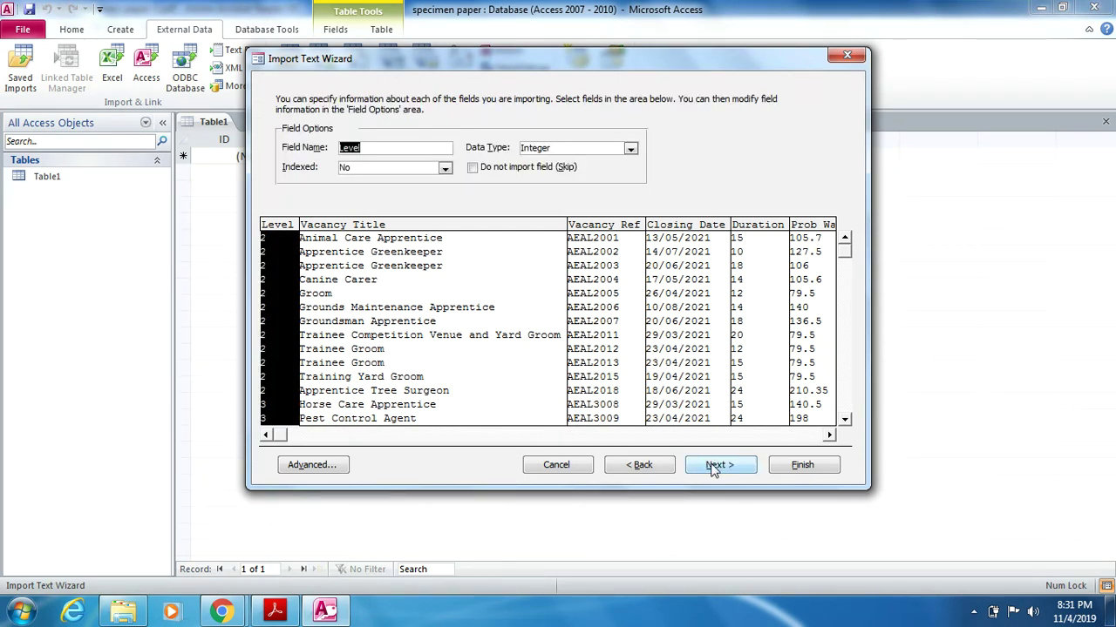
{"action": "left_click", "coordinate": [715, 465]}
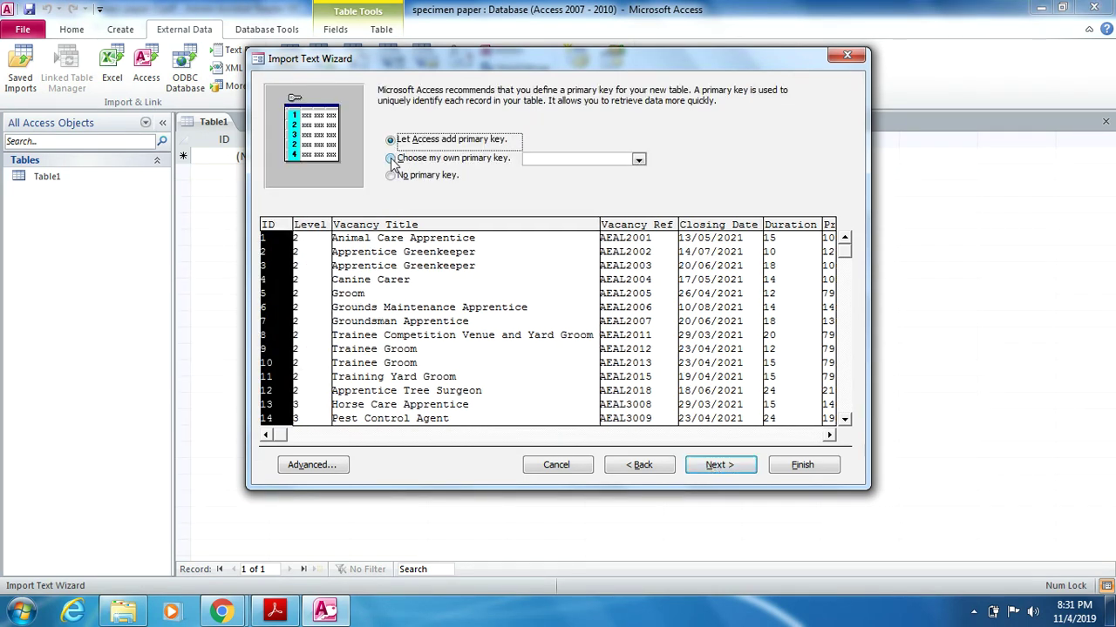
{"action": "left_click", "coordinate": [391, 159]}
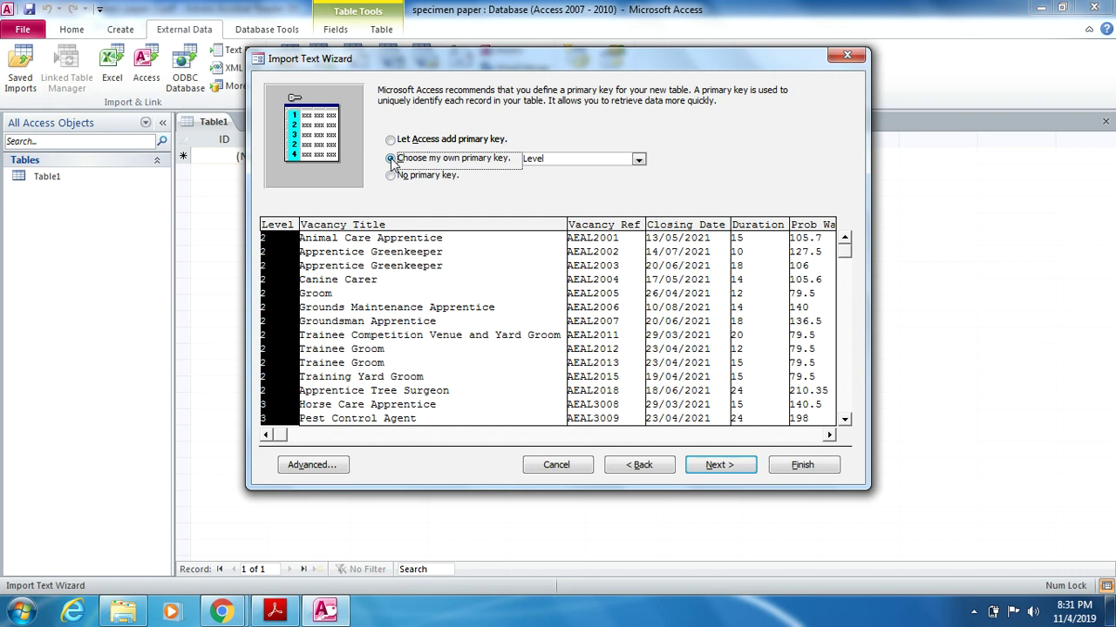
{"action": "left_click", "coordinate": [275, 613]}
{"action": "left_click_drag", "start_coordinate": [297, 488], "coordinate": [384, 488]}
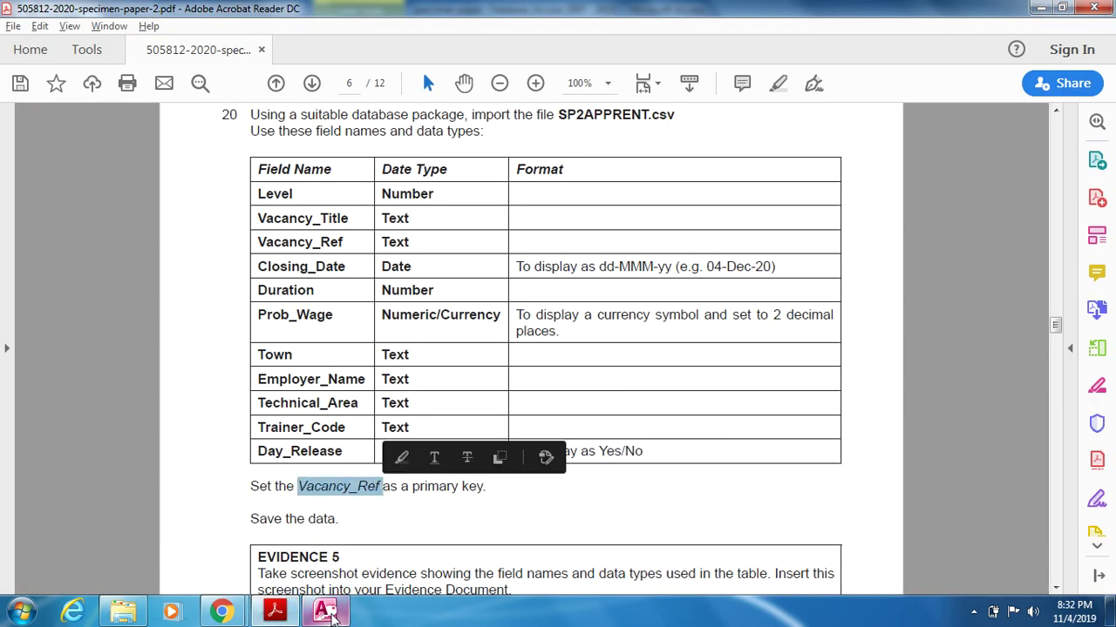
{"action": "left_click", "coordinate": [340, 612]}
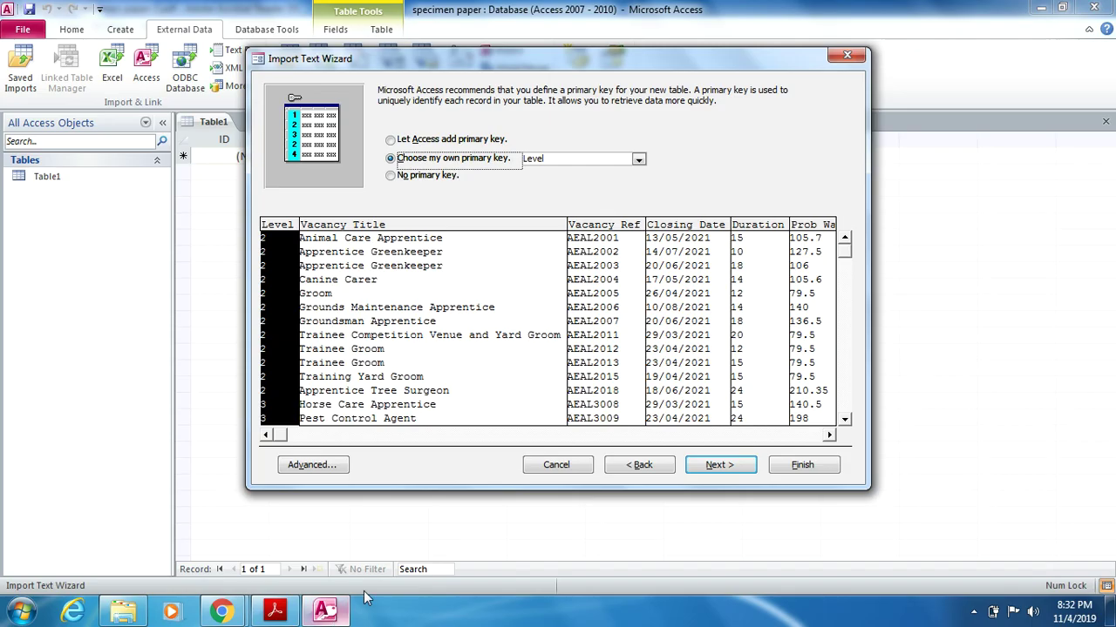
{"action": "left_click", "coordinate": [640, 161]}
{"action": "left_click", "coordinate": [621, 196]}
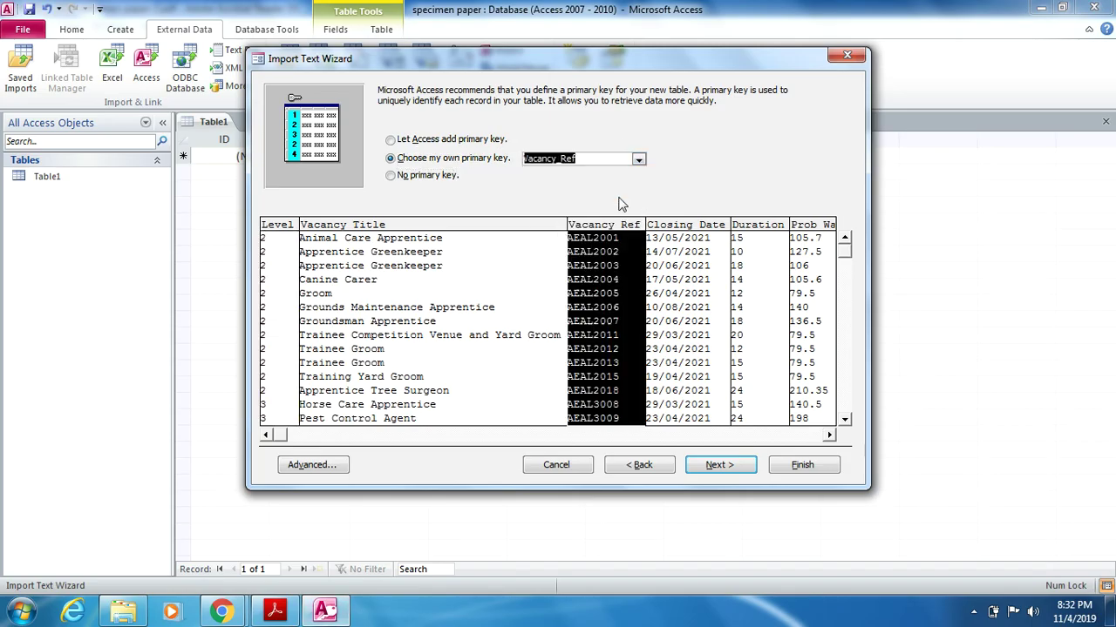
Name the destination table "tbl SP2APPRENT" and finish the import without saving the import steps
{"action": "left_click", "coordinate": [735, 466]}
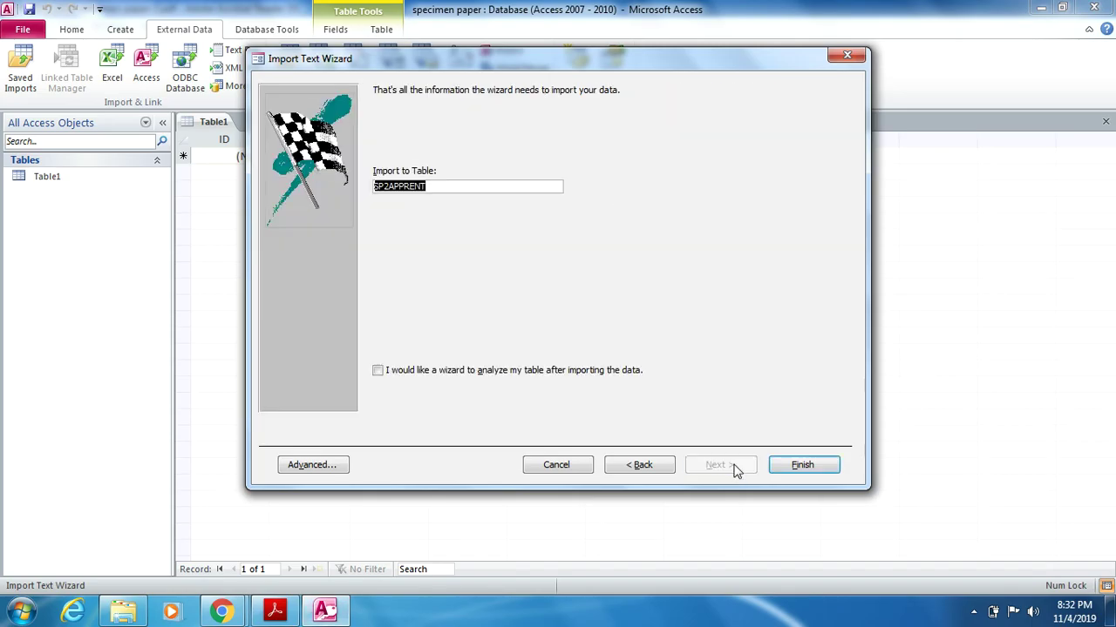
{"action": "left_click", "coordinate": [375, 188]}
{"action": "type", "text": "tbl"}
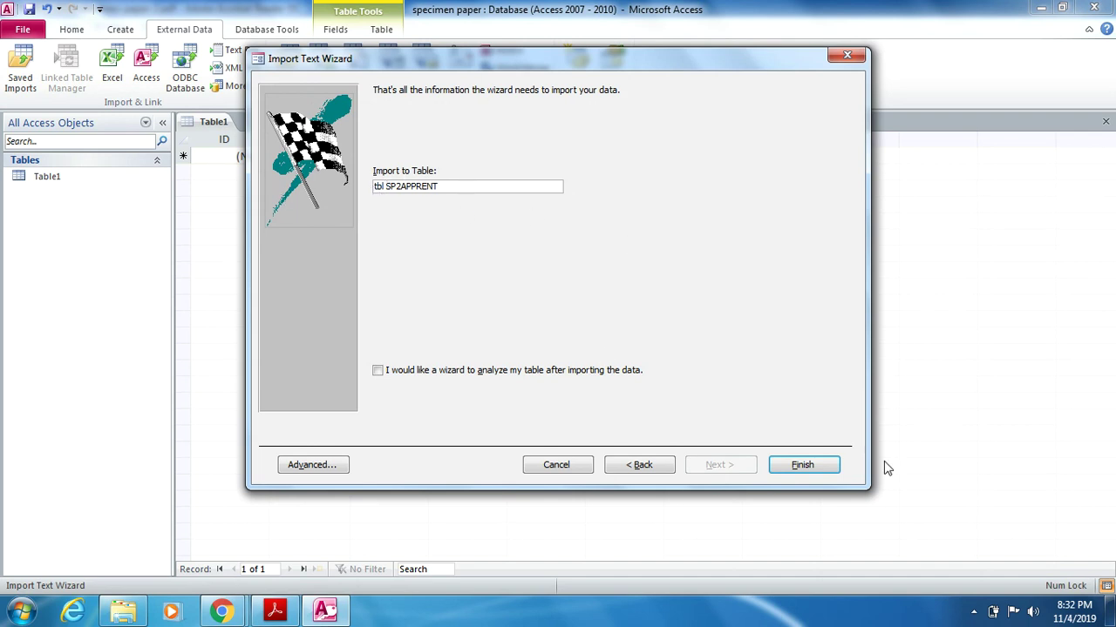
{"action": "left_click", "coordinate": [815, 466]}
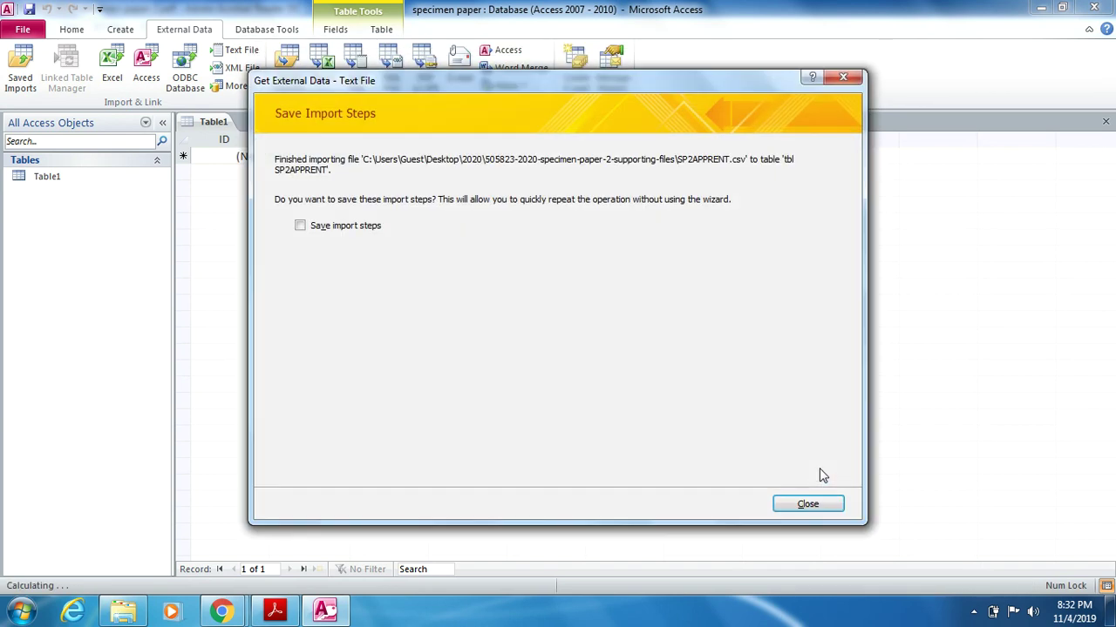
{"action": "left_click", "coordinate": [809, 503]}
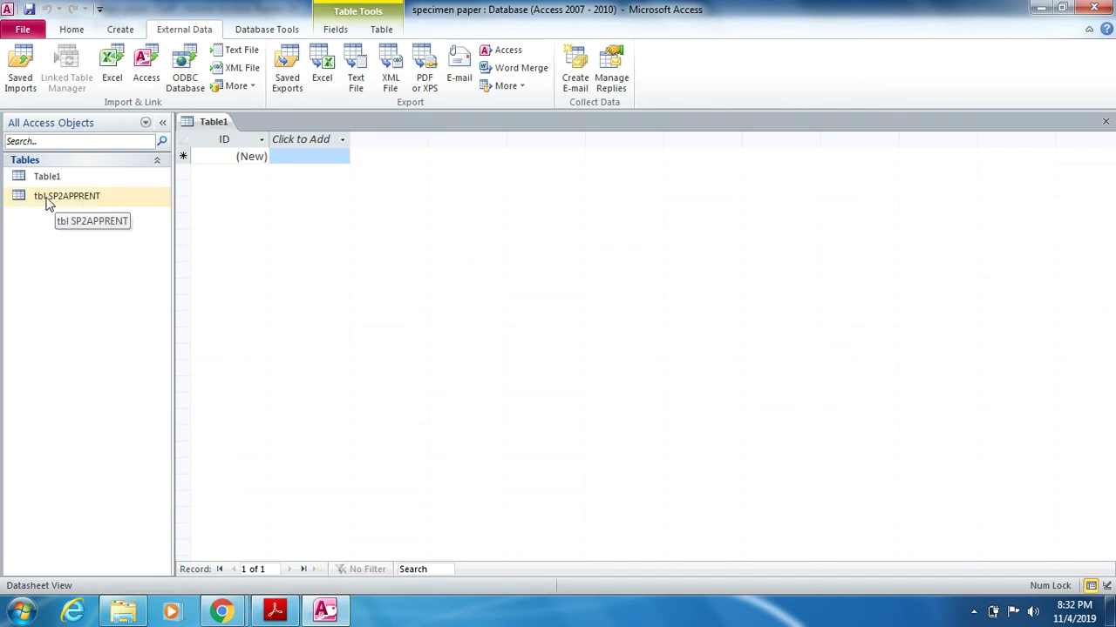
Open the tbl SP2APPRENT table and fit the Technical_Area, Employer_Name and Vacancy_Title columns to their contents
{"action": "double_click", "coordinate": [117, 206]}
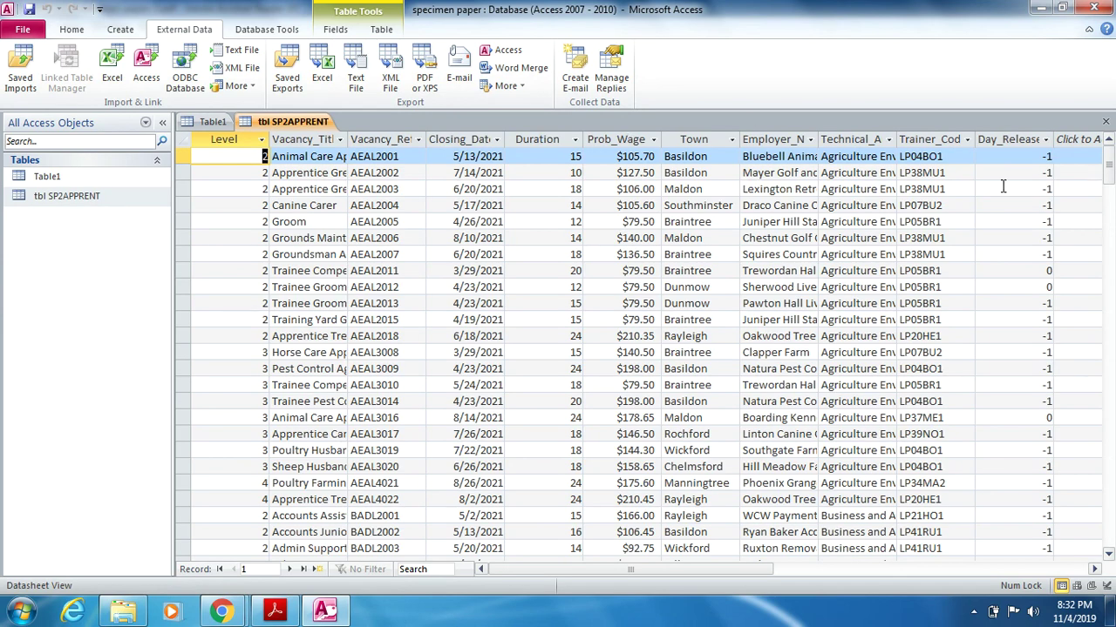
{"action": "double_click", "coordinate": [896, 140]}
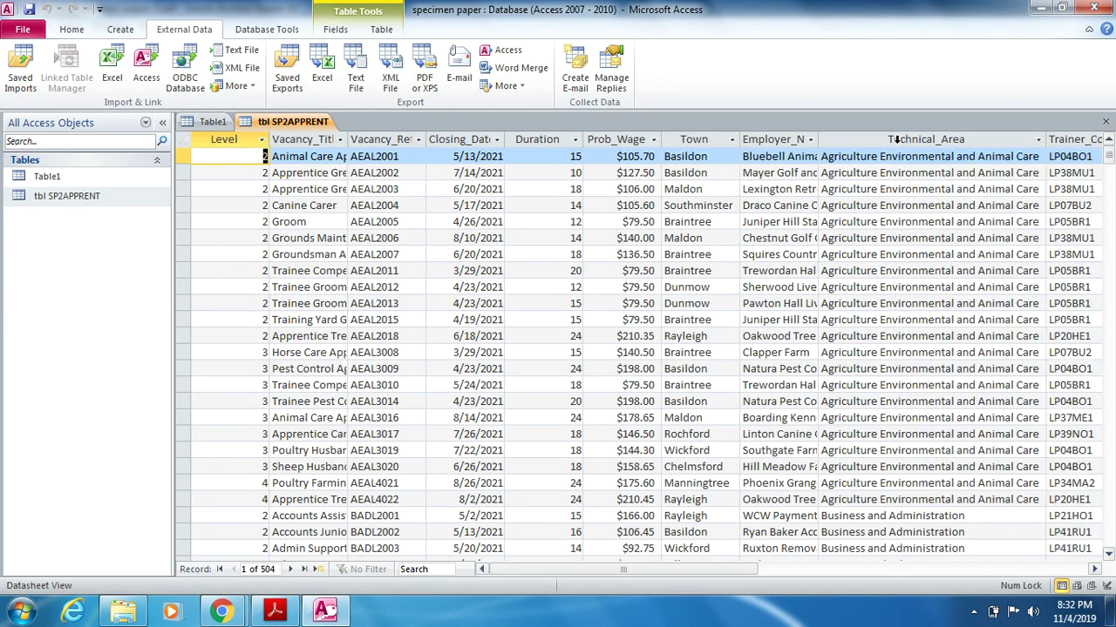
{"action": "double_click", "coordinate": [820, 139]}
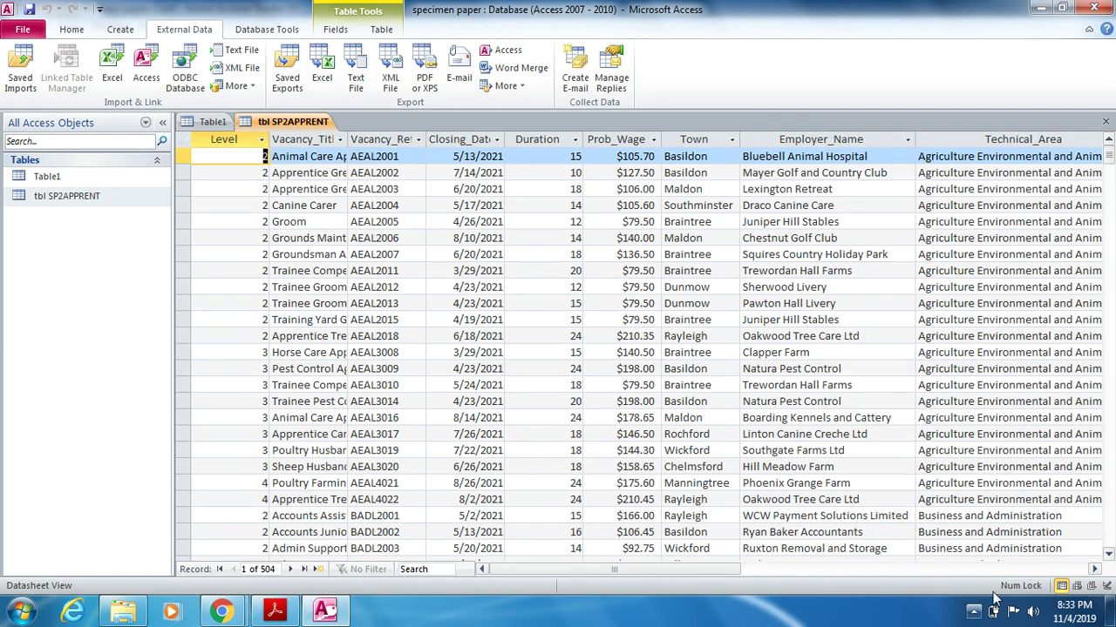
{"action": "left_click_drag", "start_coordinate": [717, 575], "coordinate": [812, 575]}
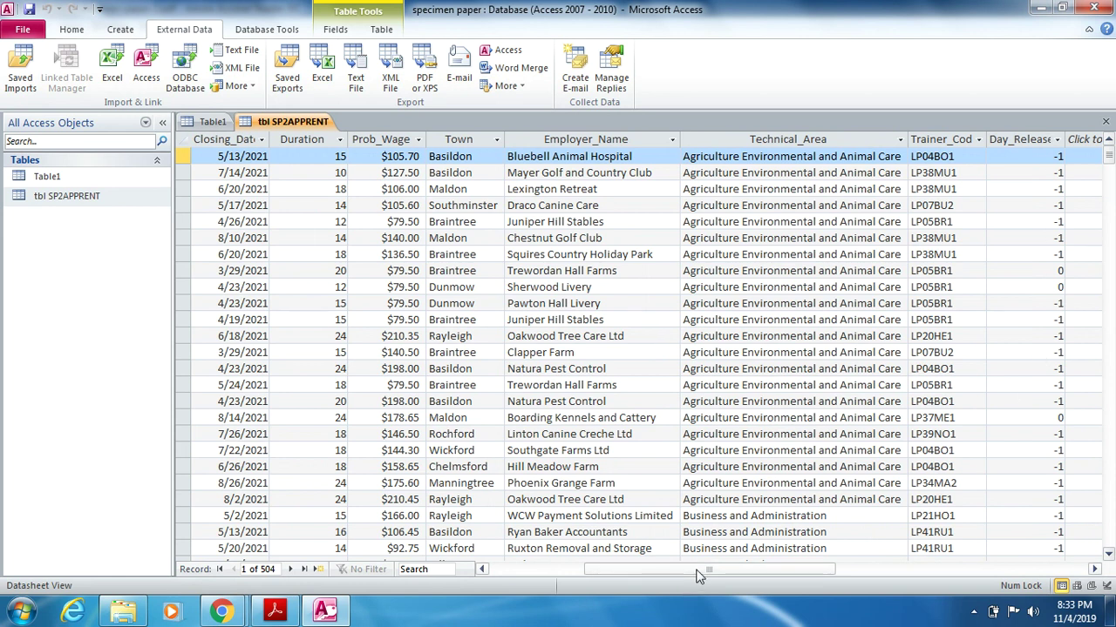
{"action": "left_click_drag", "start_coordinate": [697, 572], "coordinate": [602, 557]}
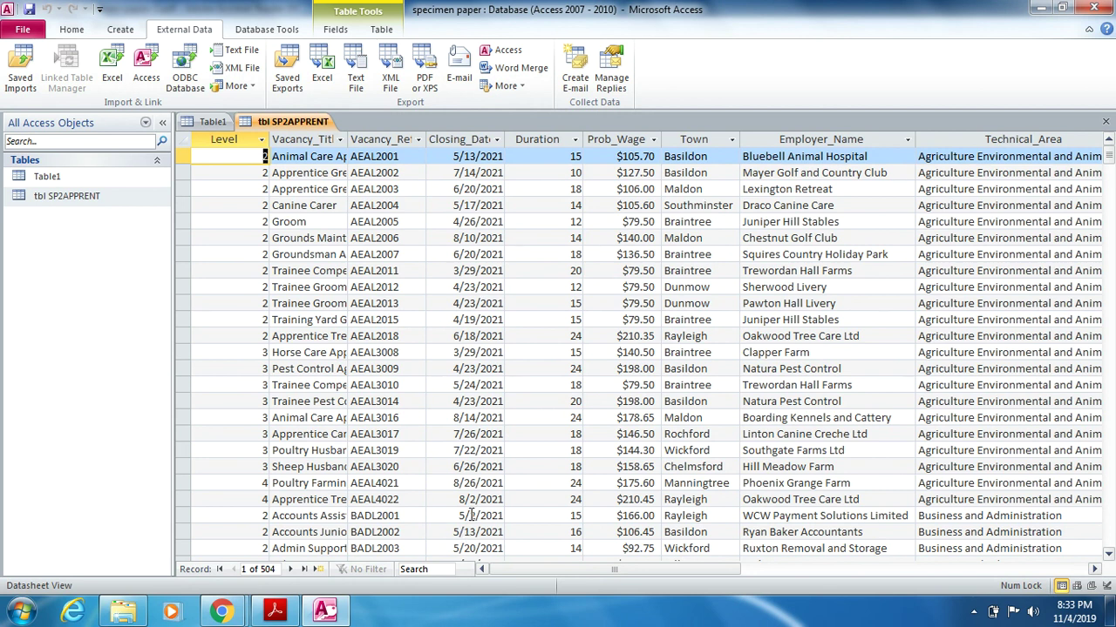
{"action": "double_click", "coordinate": [347, 142]}
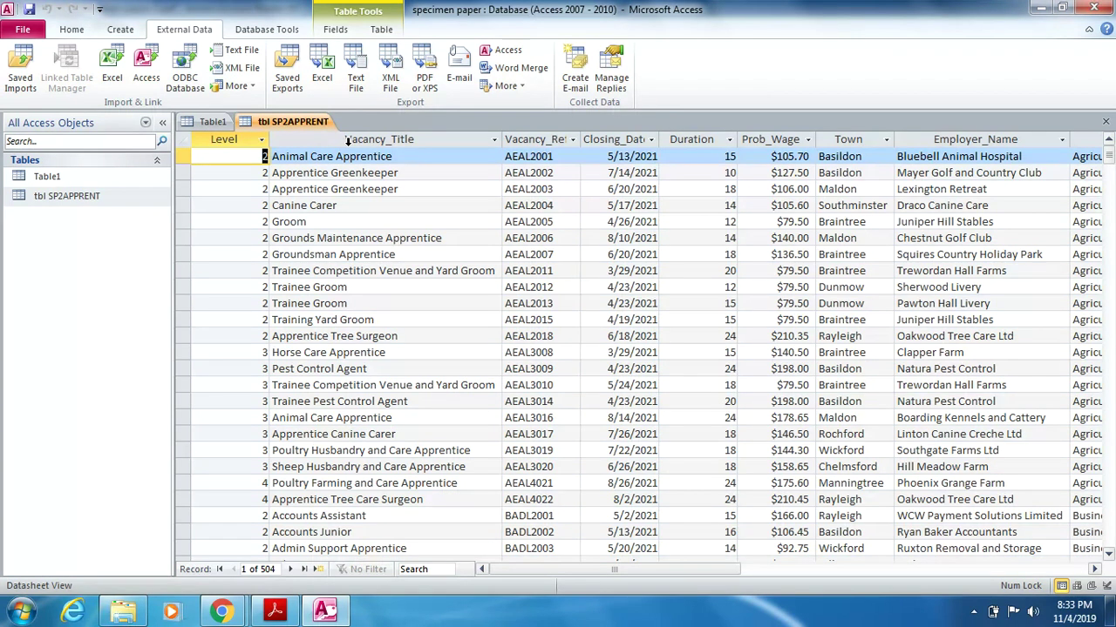
Switch the table to Design View, check the required date format in the exam paper, and set Closing_Date's format to Medium Date
{"action": "left_click", "coordinate": [73, 31]}
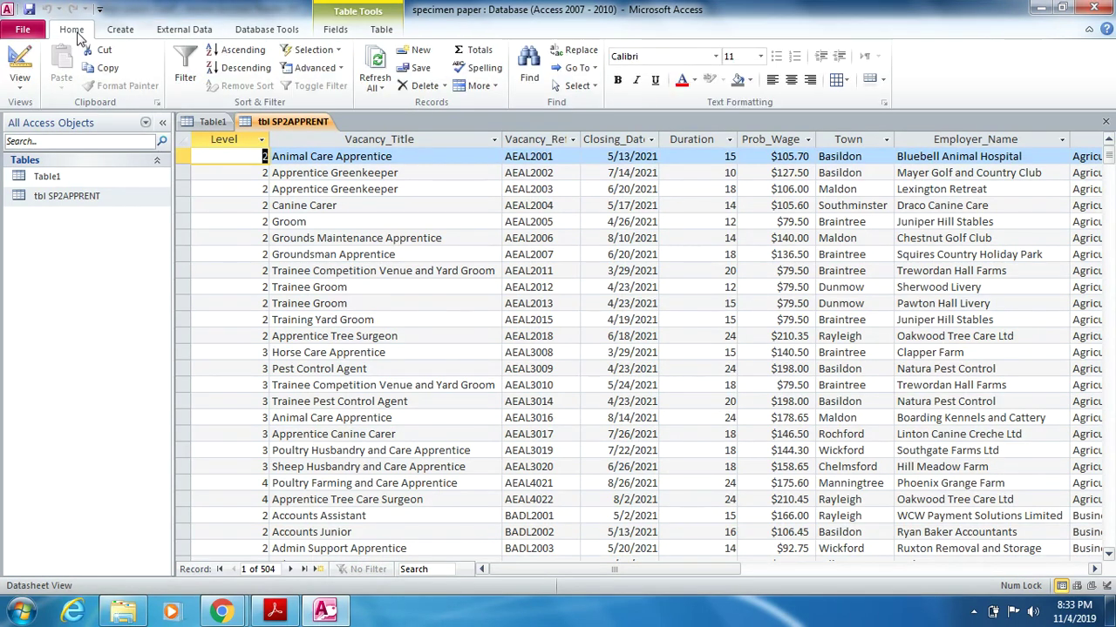
{"action": "left_click", "coordinate": [19, 77]}
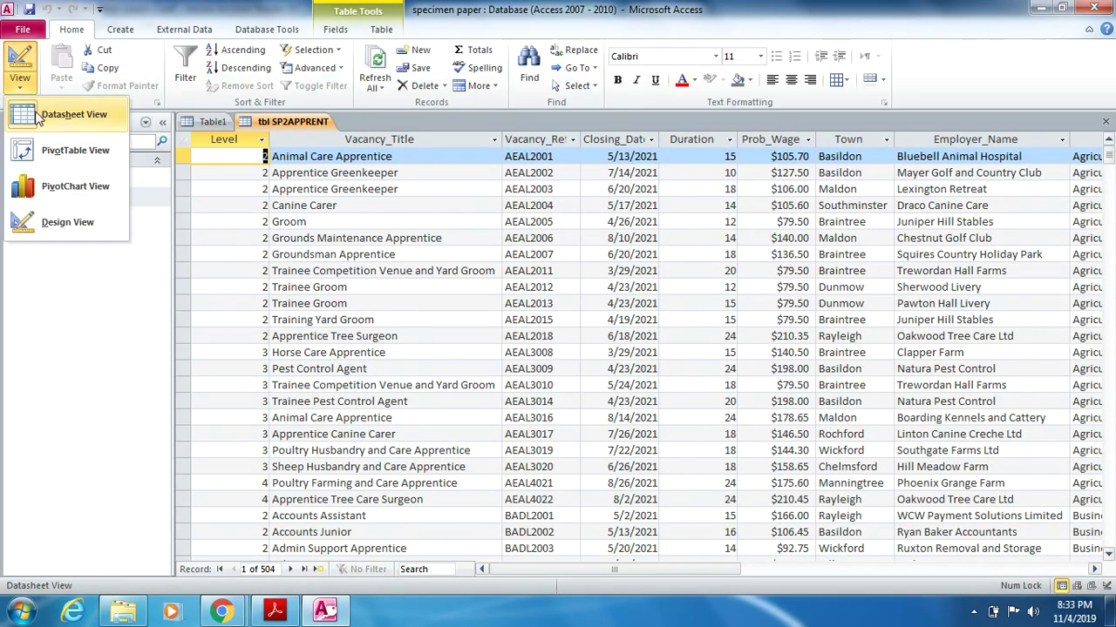
{"action": "left_click", "coordinate": [50, 224]}
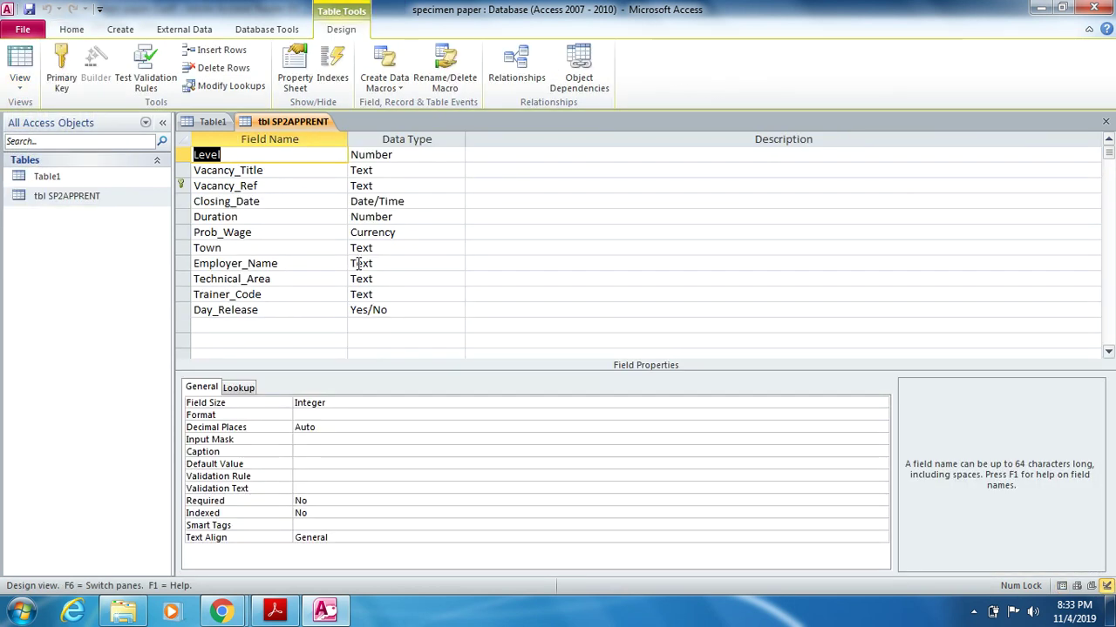
{"action": "key", "text": "alt+Tab"}
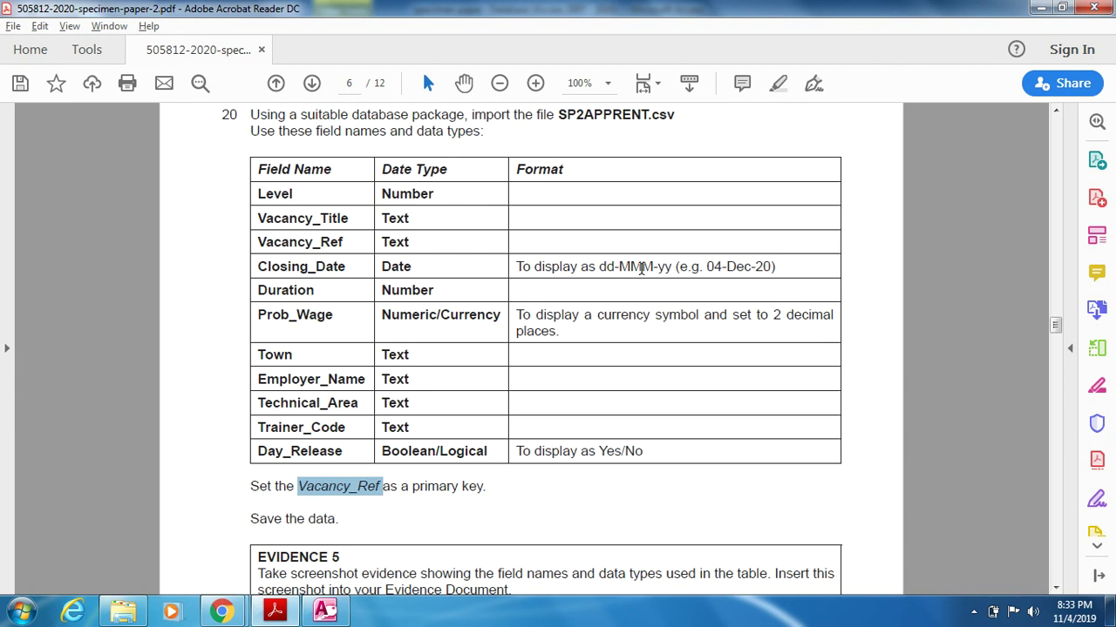
{"action": "key", "text": "alt+Tab"}
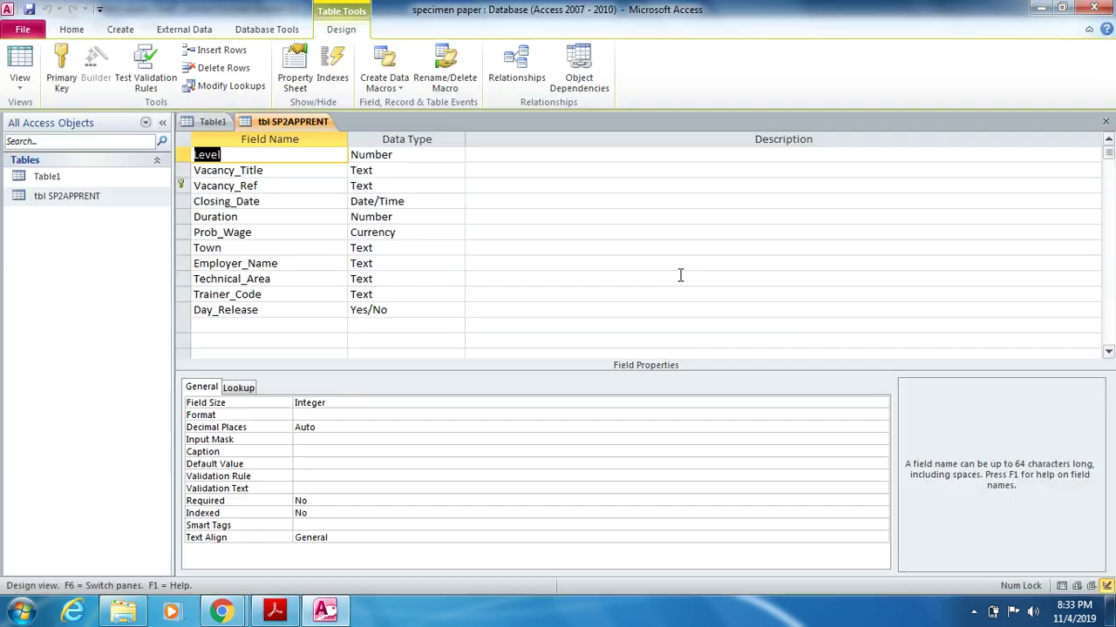
{"action": "left_click", "coordinate": [322, 200]}
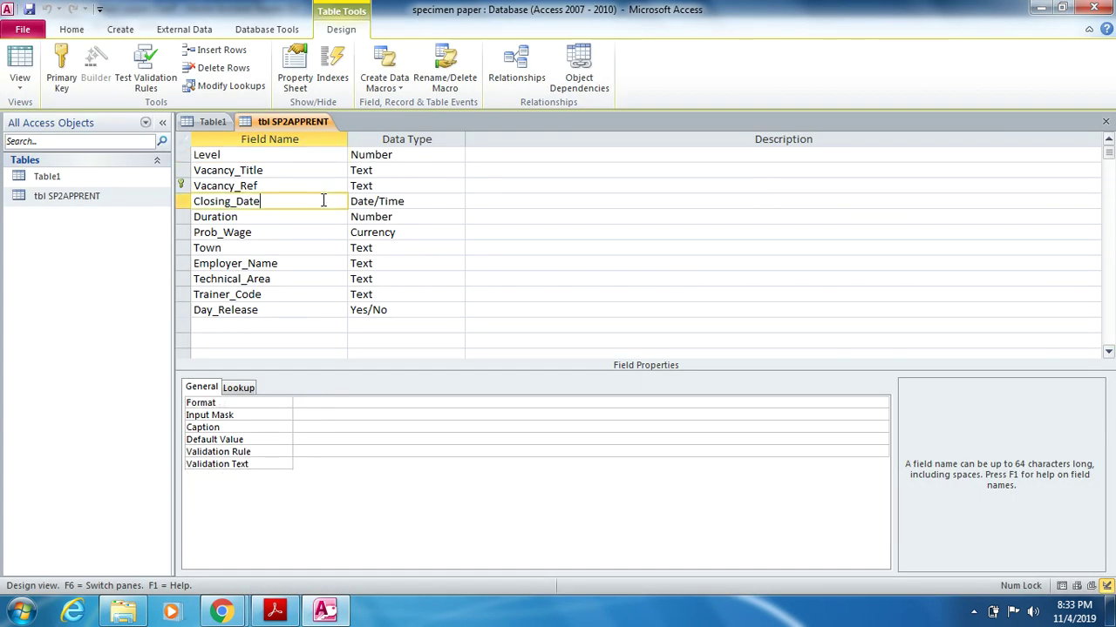
{"action": "left_click", "coordinate": [433, 403]}
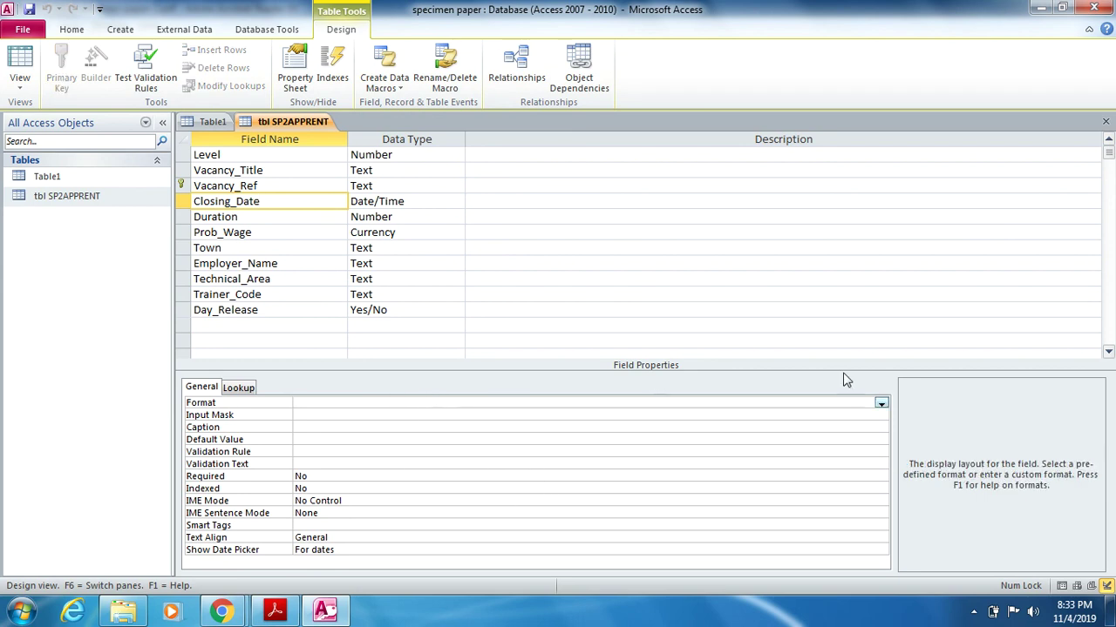
{"action": "left_click", "coordinate": [880, 403]}
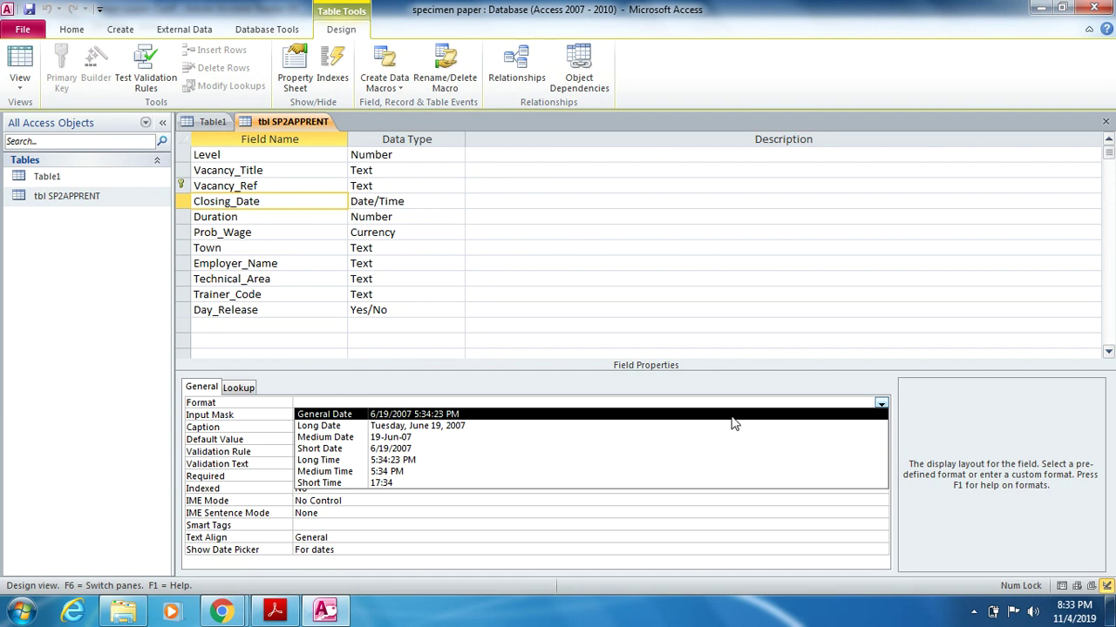
{"action": "left_click", "coordinate": [563, 439]}
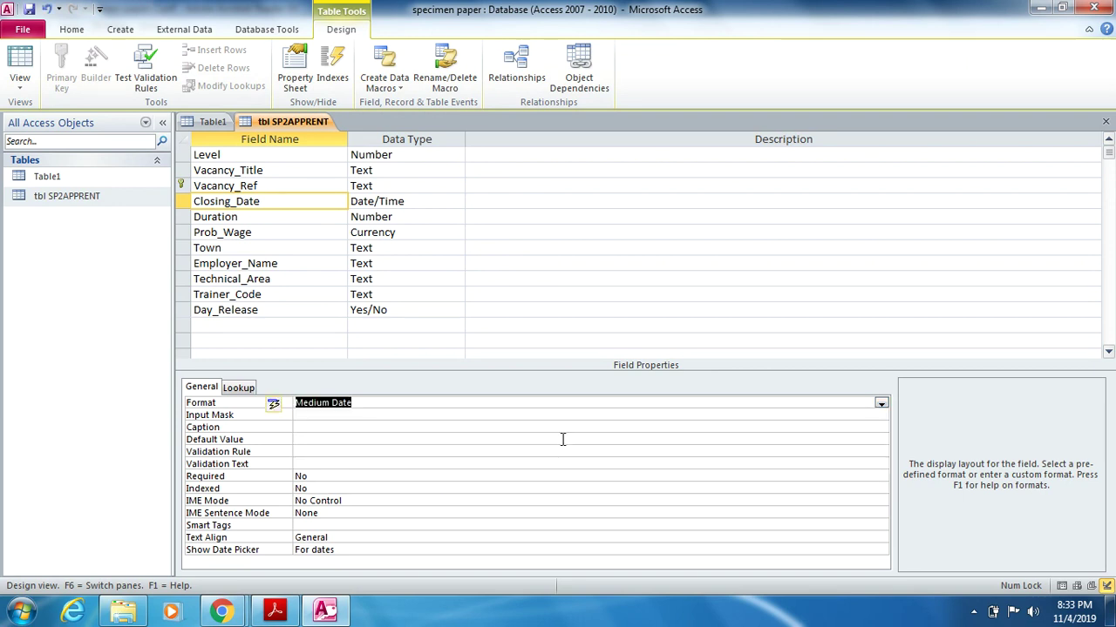
Check the currency requirement in the exam paper, then set Prob_Wage's format to Euro with 2 decimal places
{"action": "key", "text": "alt+Tab"}
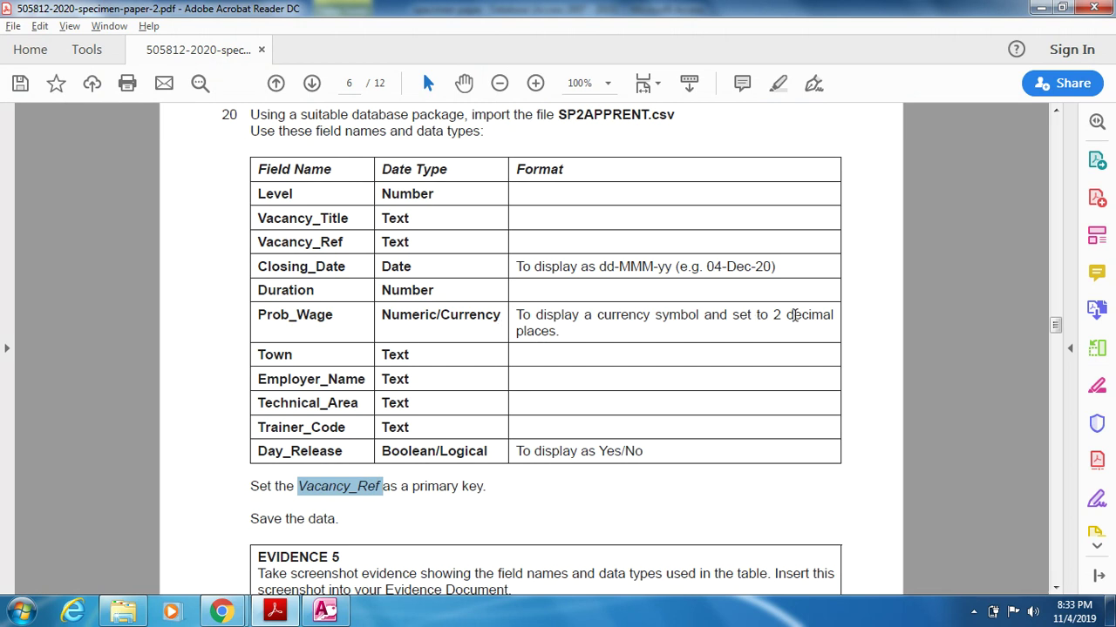
{"action": "left_click", "coordinate": [333, 614]}
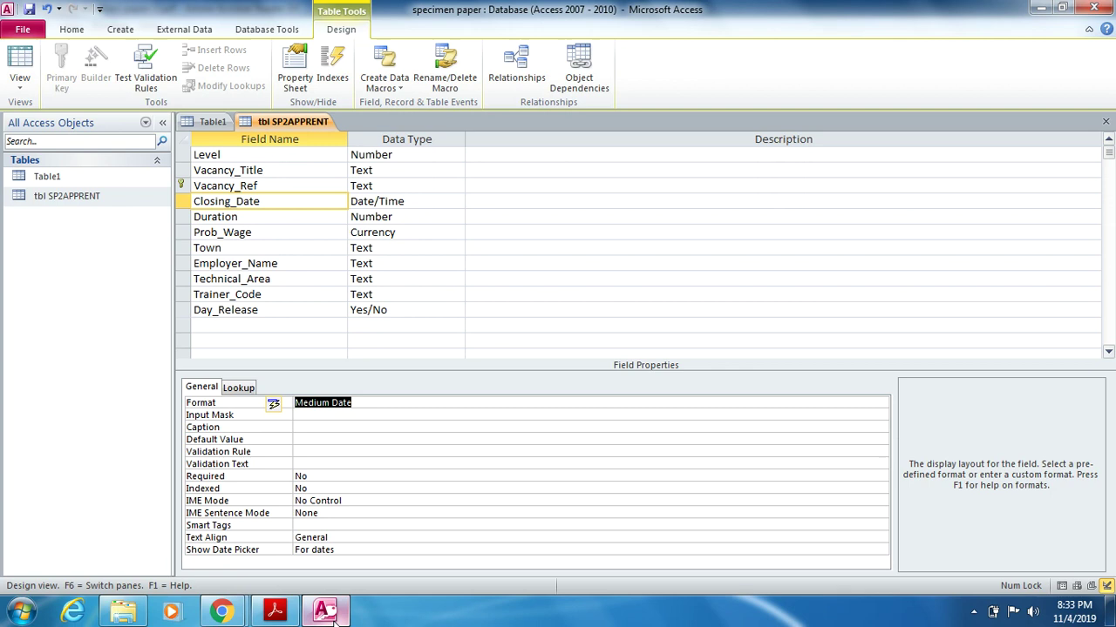
{"action": "left_click", "coordinate": [291, 240]}
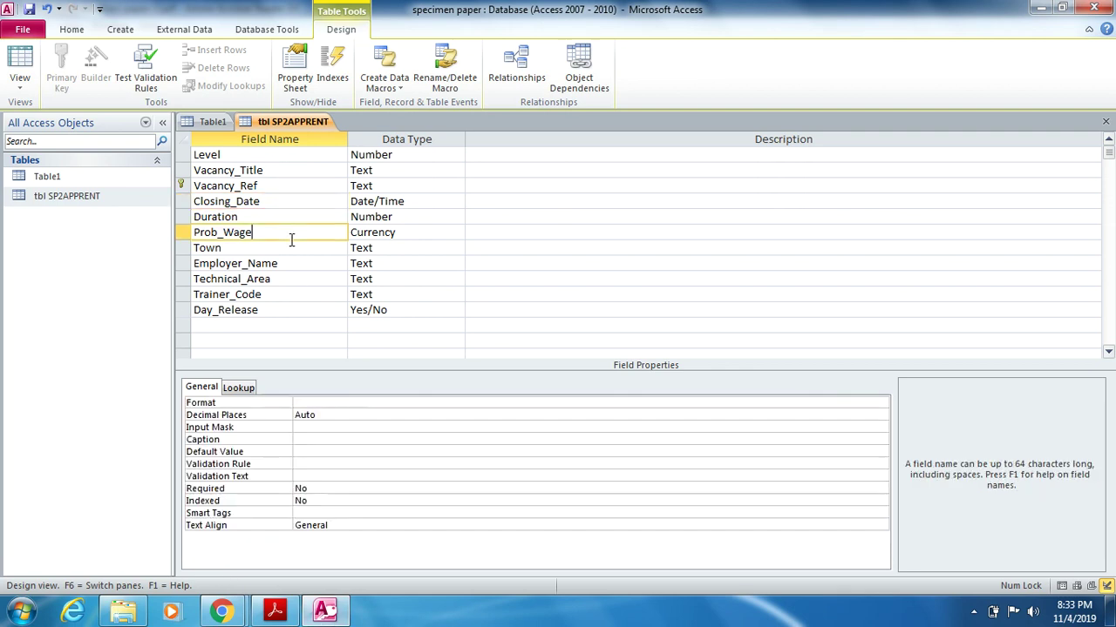
{"action": "left_click", "coordinate": [306, 404]}
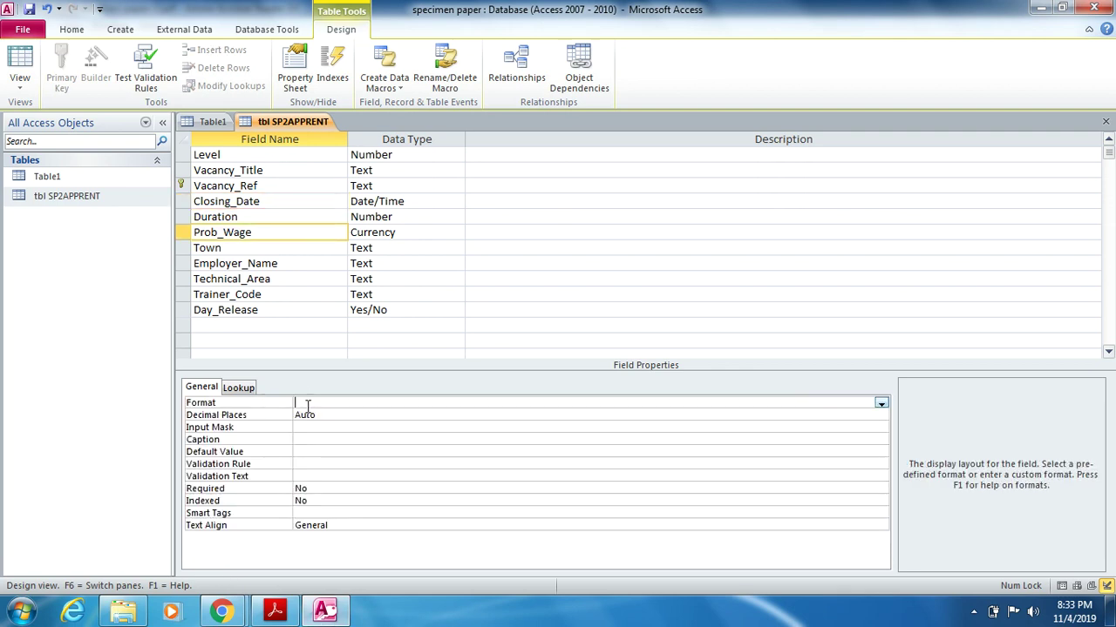
{"action": "left_click", "coordinate": [881, 405]}
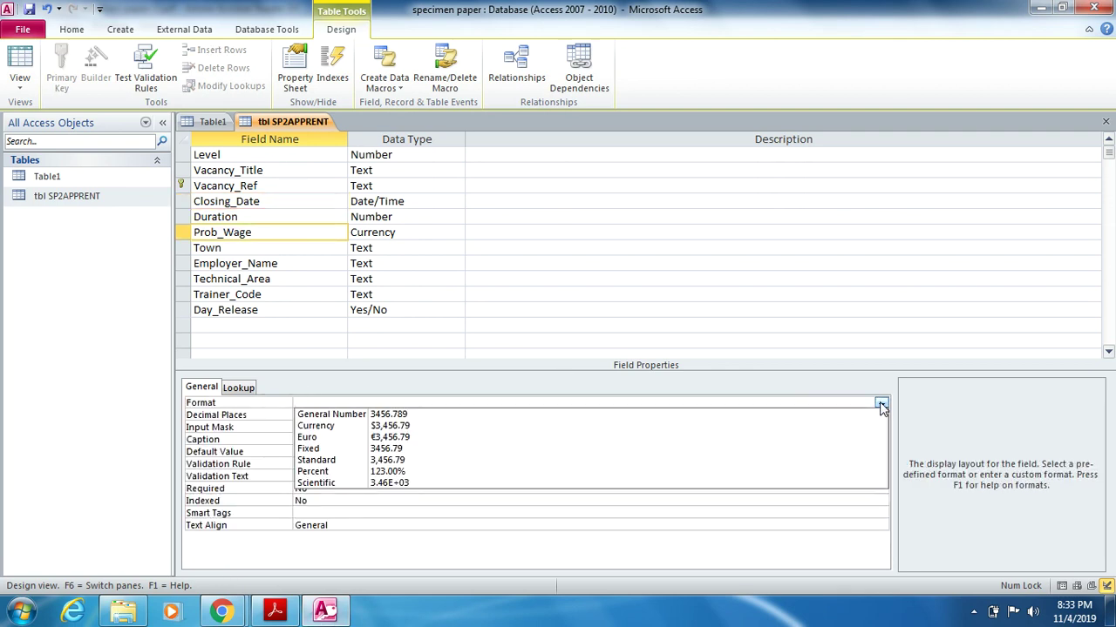
{"action": "left_click", "coordinate": [421, 438]}
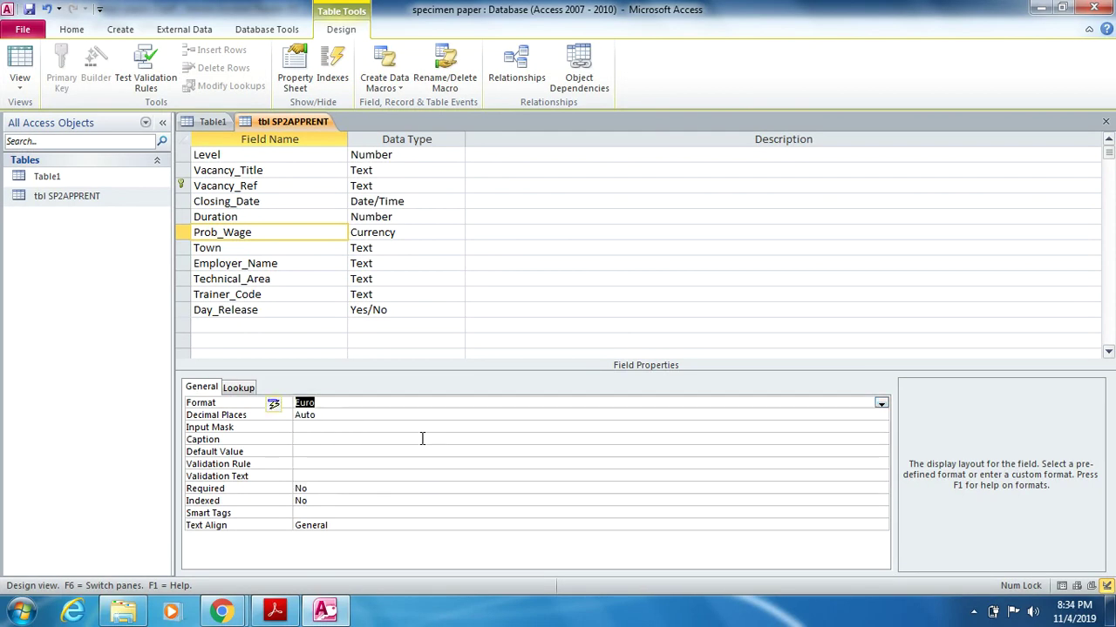
{"action": "left_click", "coordinate": [353, 416]}
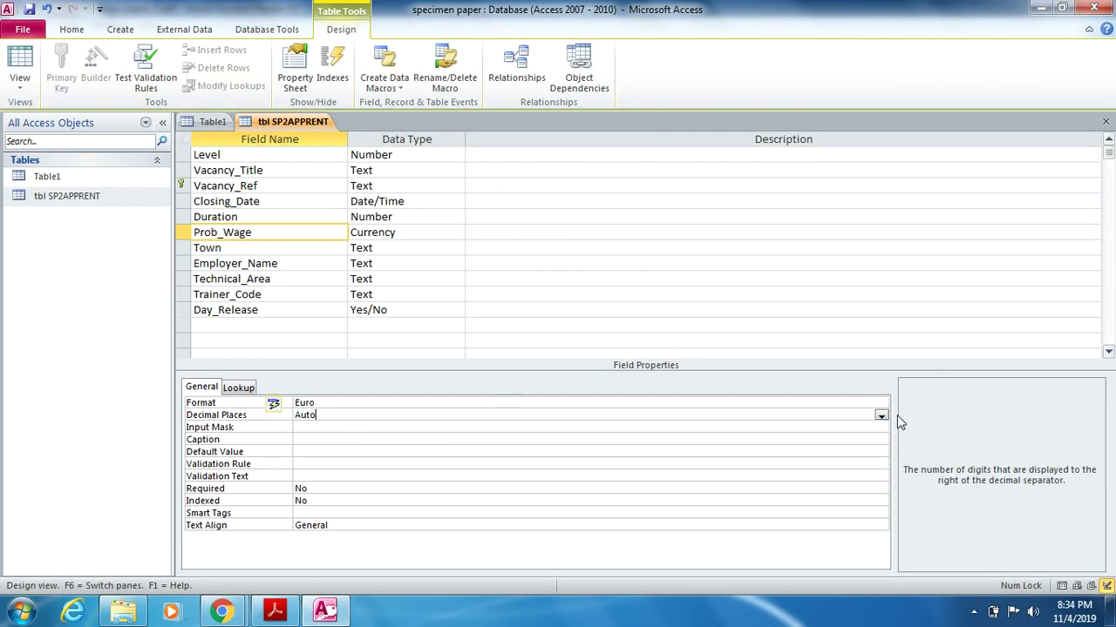
{"action": "left_click", "coordinate": [881, 416]}
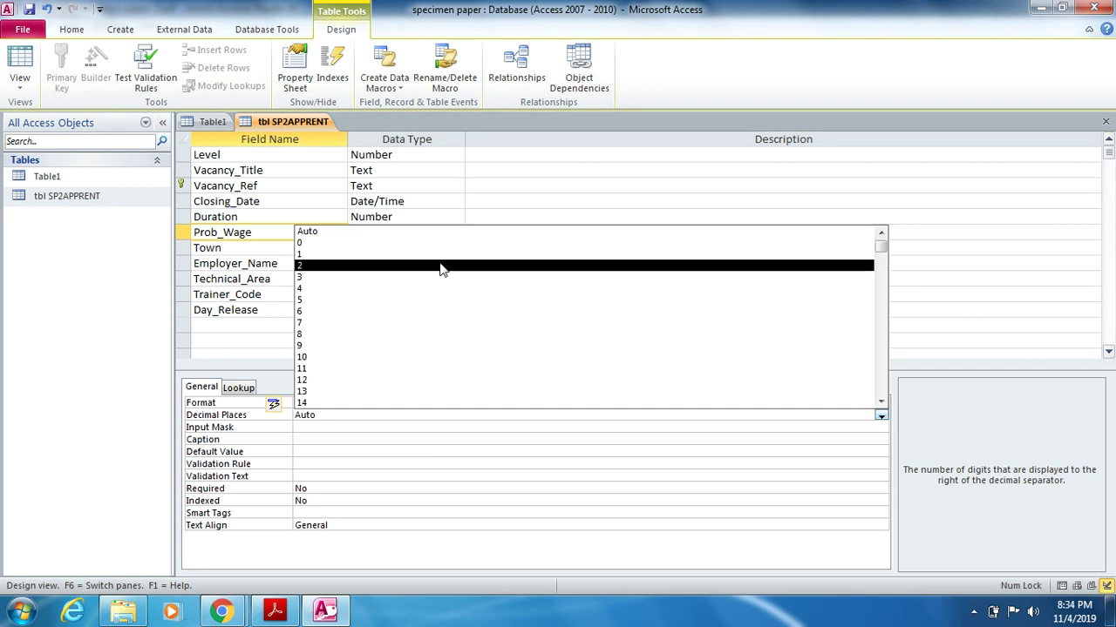
{"action": "left_click", "coordinate": [440, 266]}
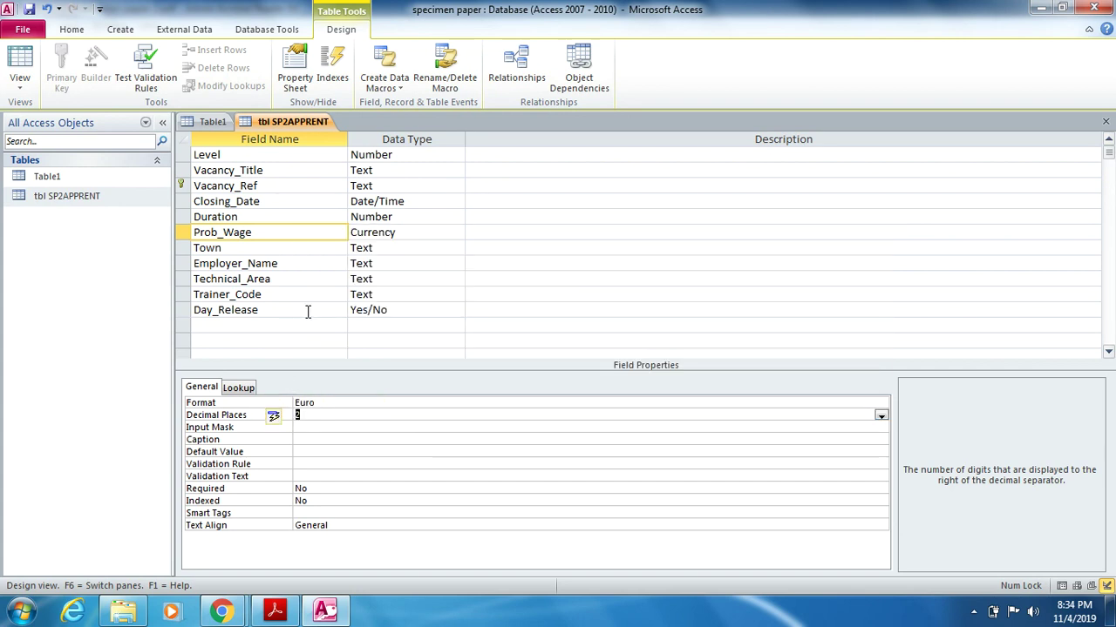
Check the Day_Release requirement in the exam paper and set that field's format to Yes/No
{"action": "left_click", "coordinate": [308, 312]}
{"action": "left_click", "coordinate": [275, 610]}
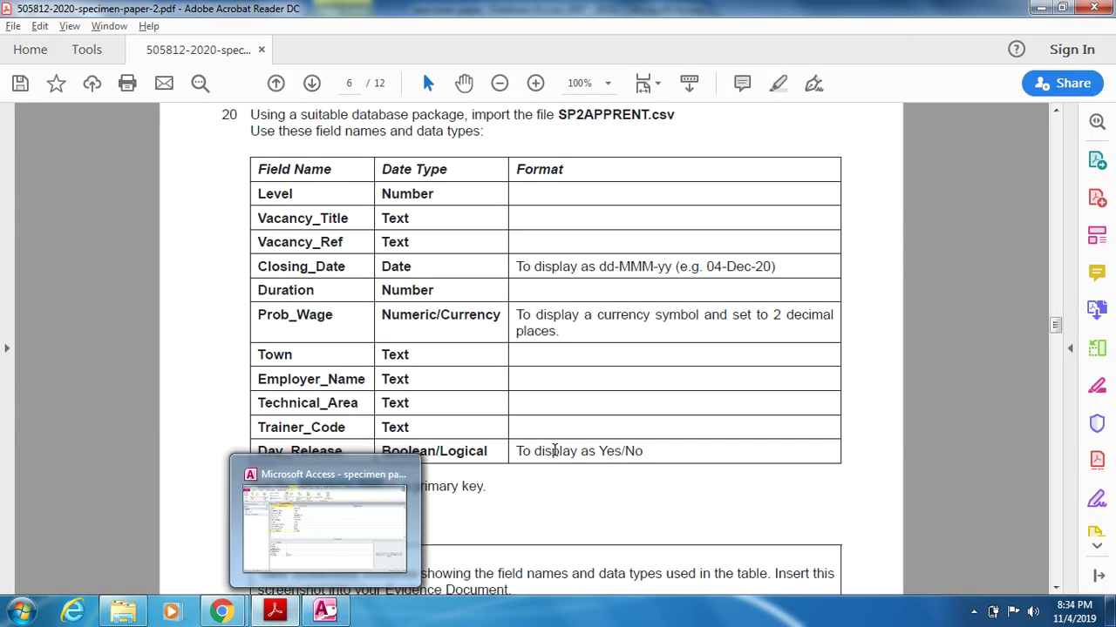
{"action": "left_click", "coordinate": [324, 611]}
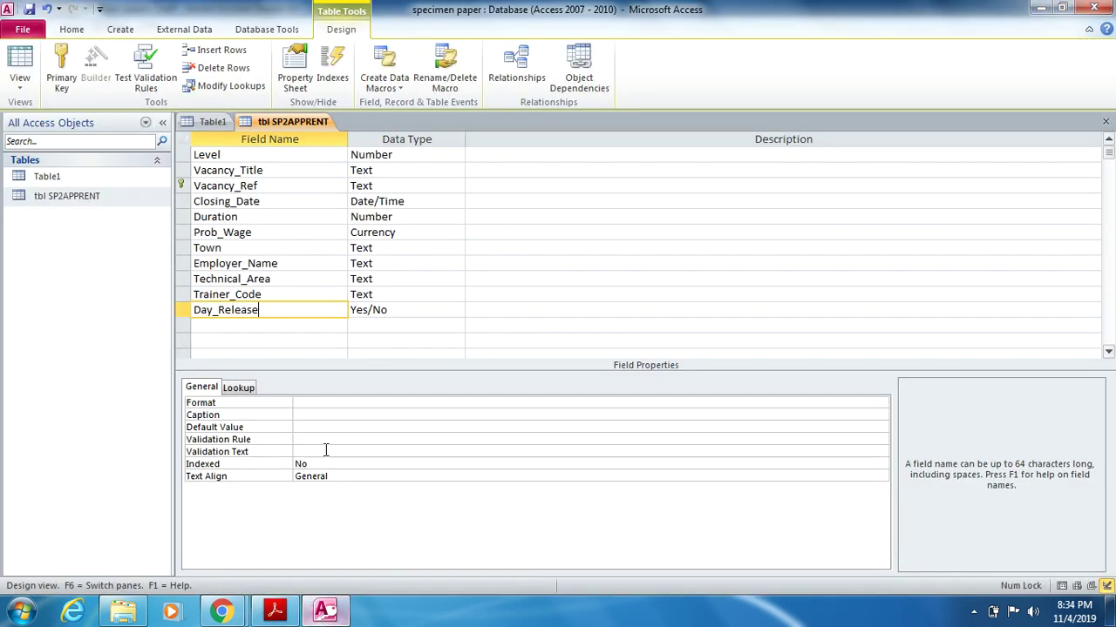
{"action": "left_click", "coordinate": [360, 405]}
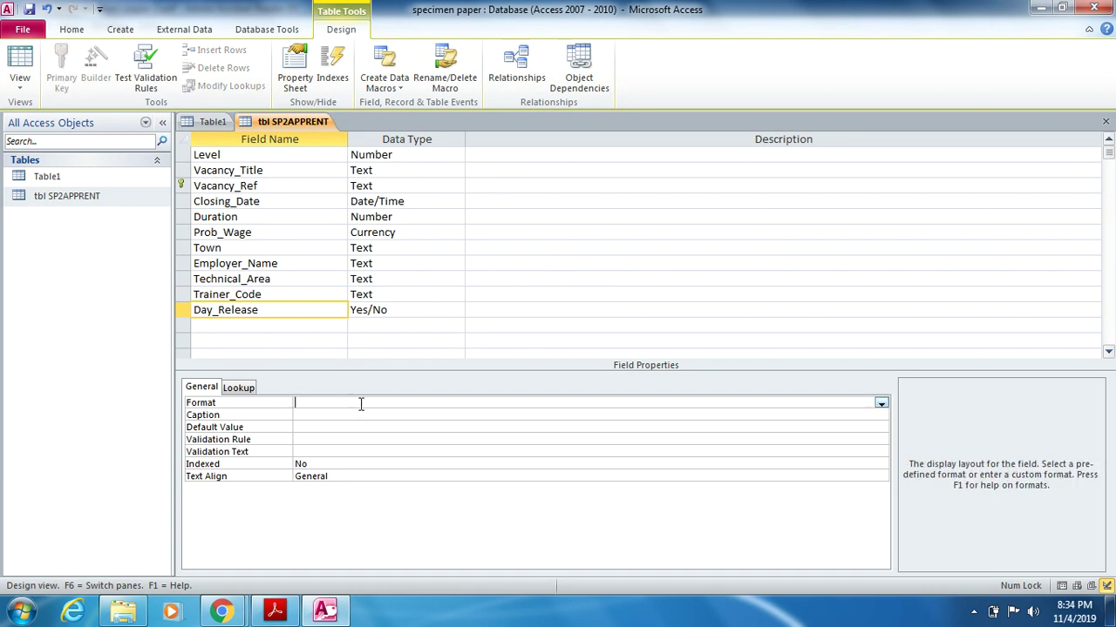
{"action": "left_click", "coordinate": [881, 404]}
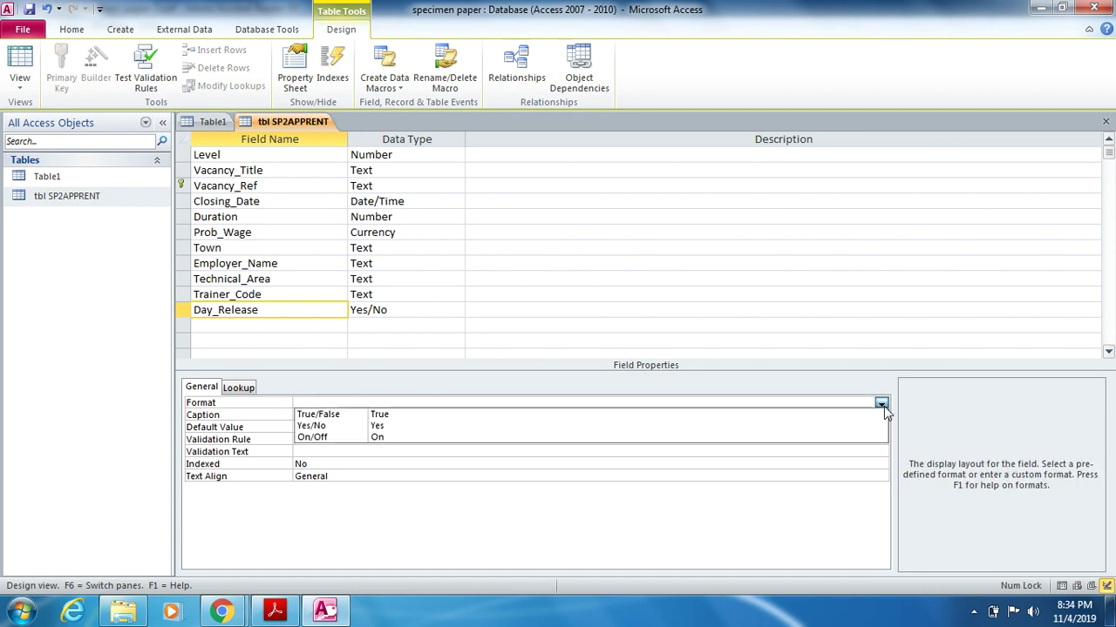
{"action": "left_click", "coordinate": [811, 436]}
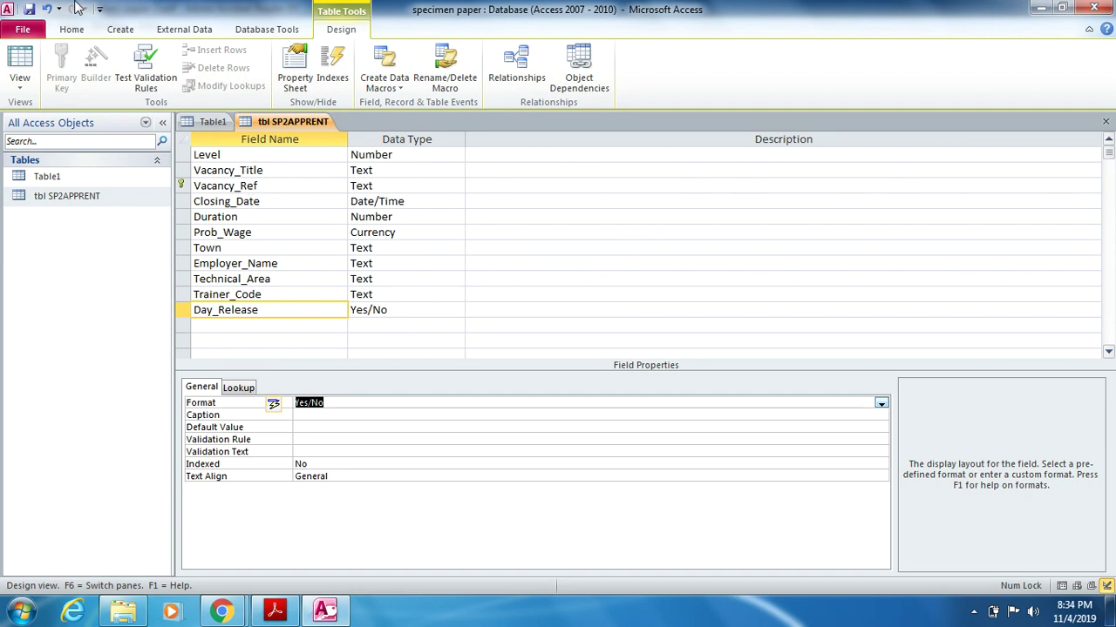
Save the table design and review the formatted Closing_Date, Prob_Wage and Day_Release columns in Datasheet View
{"action": "left_click", "coordinate": [31, 10]}
{"action": "left_click", "coordinate": [24, 93]}
{"action": "left_click", "coordinate": [32, 120]}
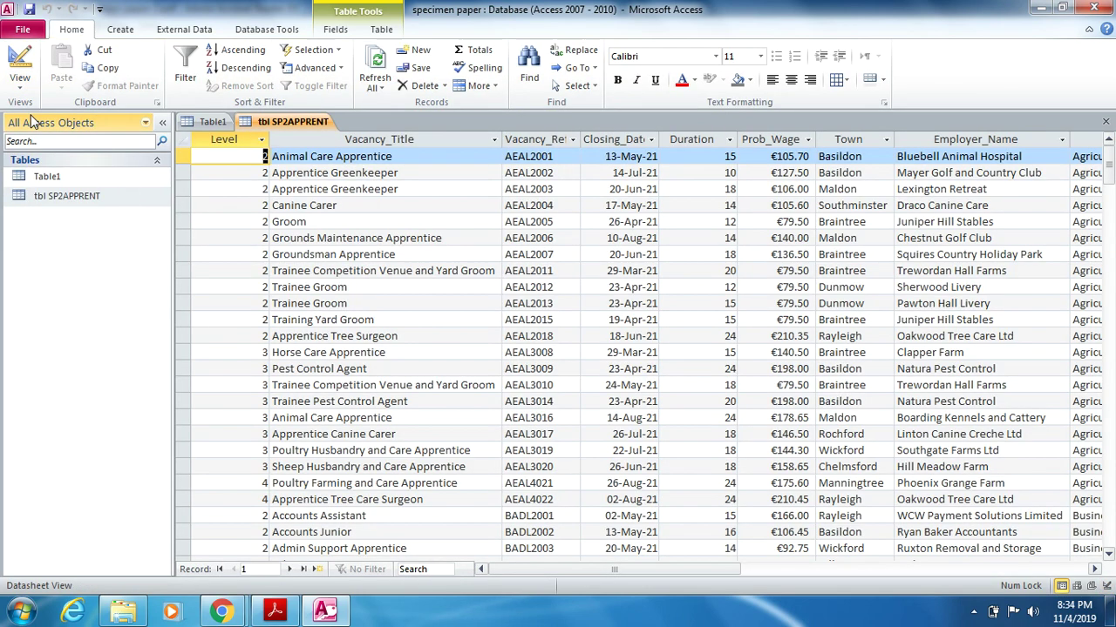
{"action": "left_click", "coordinate": [515, 140]}
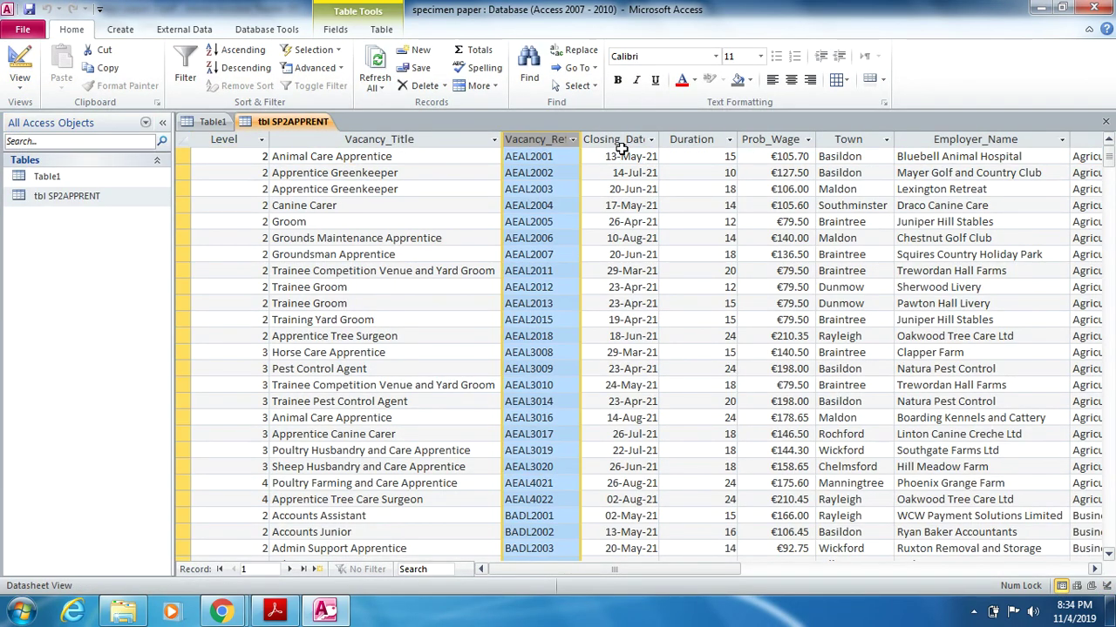
{"action": "left_click", "coordinate": [628, 136]}
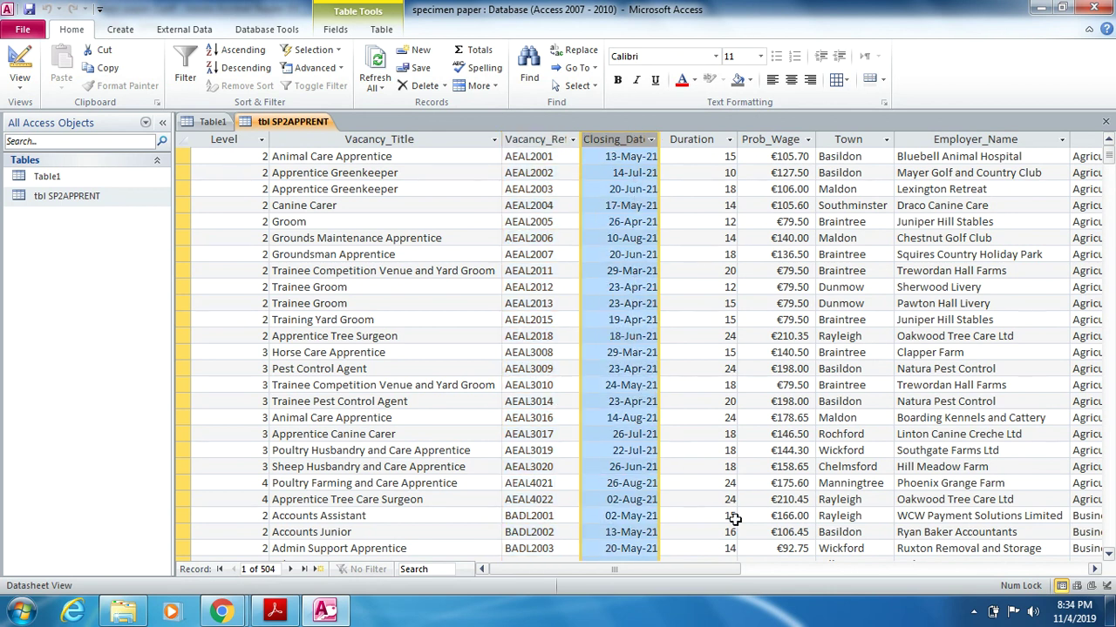
{"action": "left_click_drag", "start_coordinate": [718, 572], "coordinate": [768, 572]}
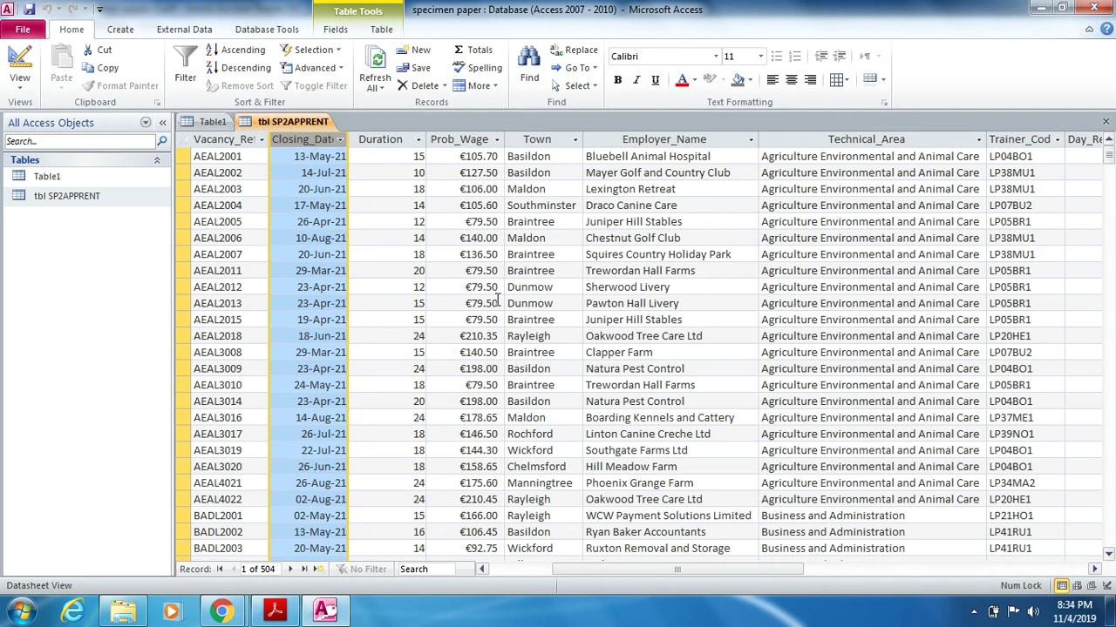
{"action": "left_click_drag", "start_coordinate": [1009, 172], "coordinate": [930, 572]}
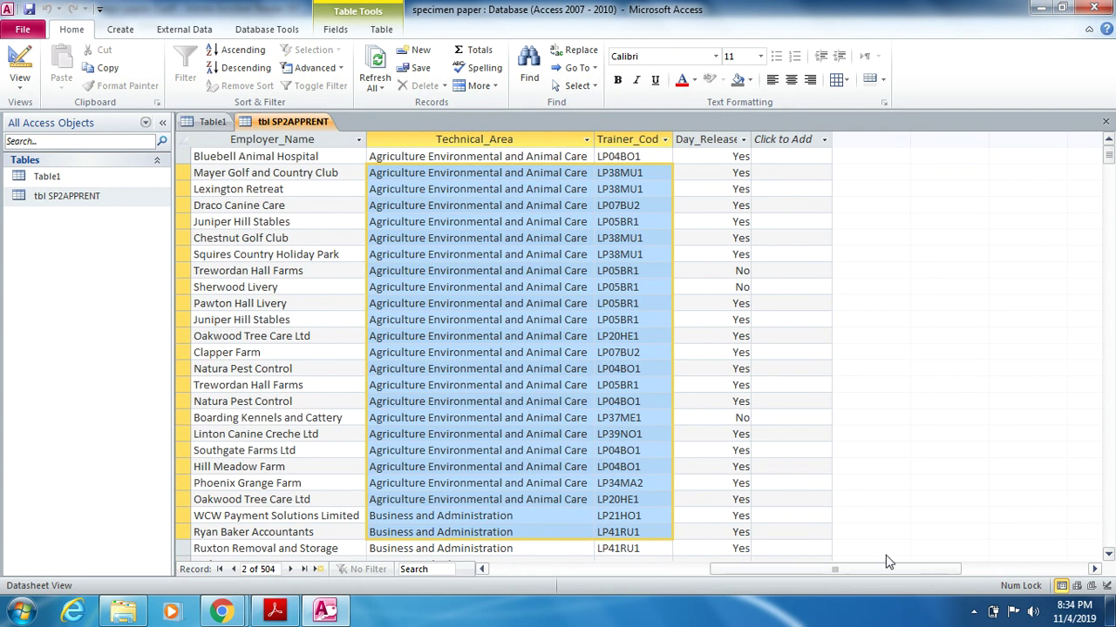
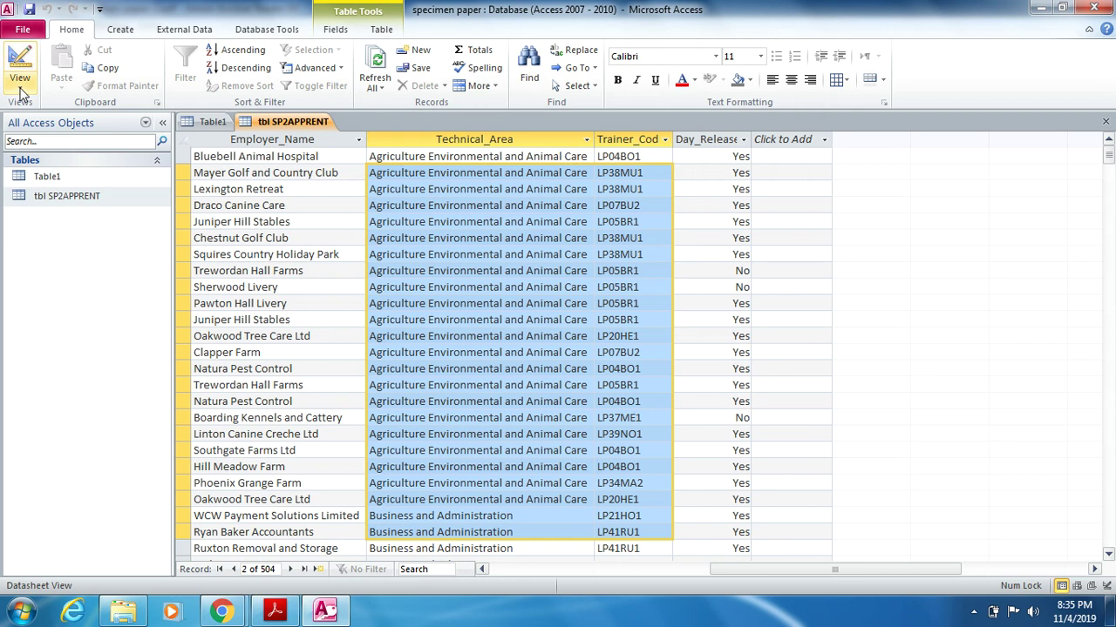
Switch tbl SP2APPRENT to Design View and open the SP2EVIDENCE document from the specimen paper's supporting files folder
{"action": "left_click", "coordinate": [22, 92]}
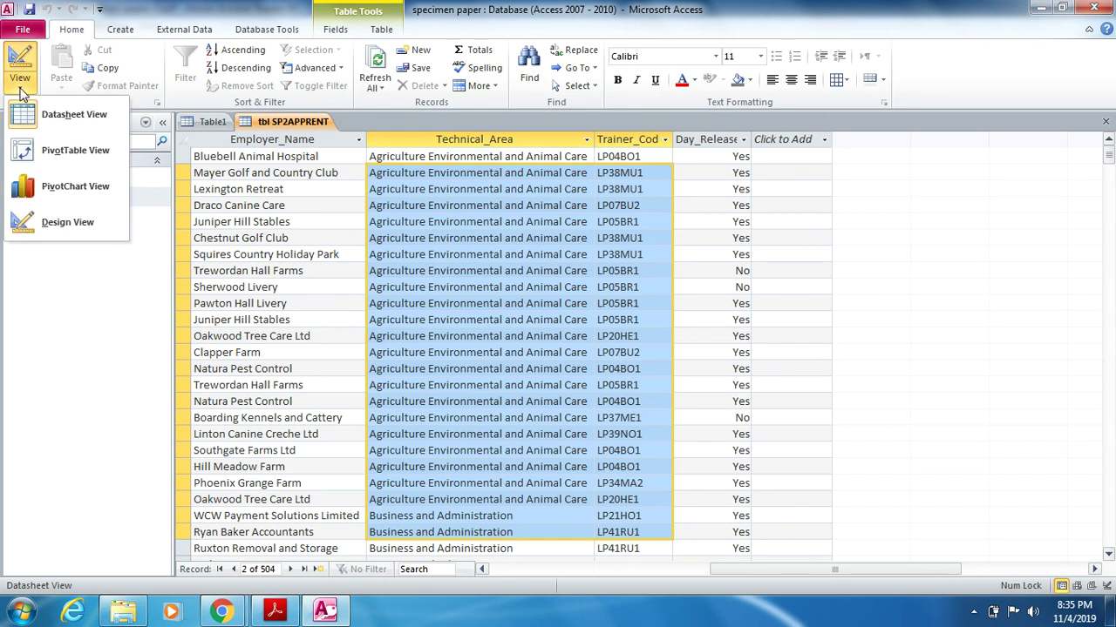
{"action": "left_click", "coordinate": [69, 230]}
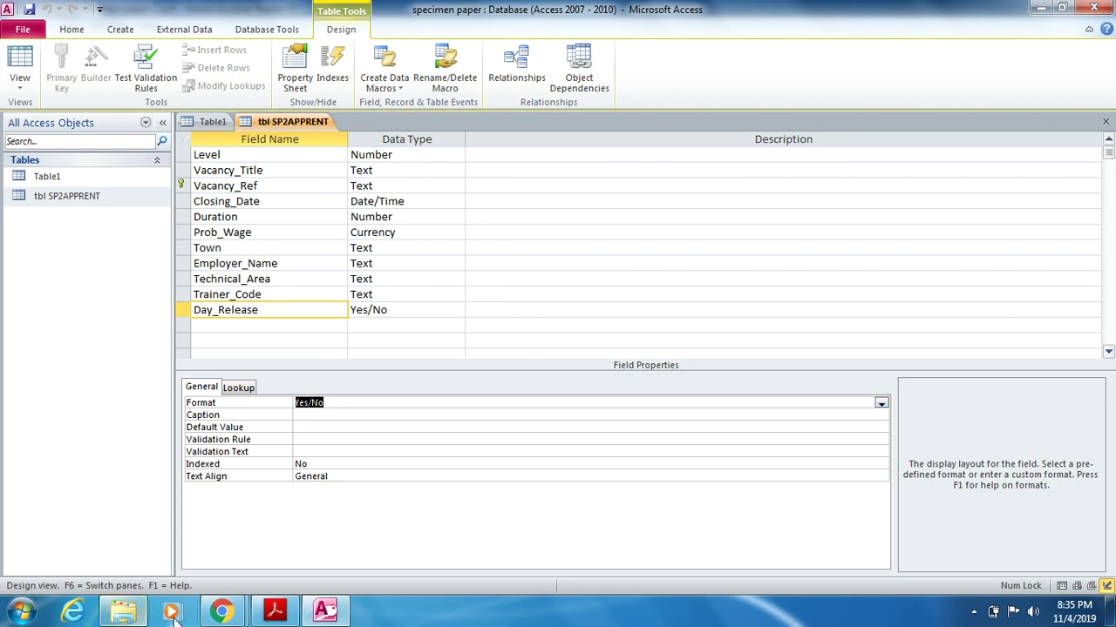
{"action": "left_click", "coordinate": [129, 614]}
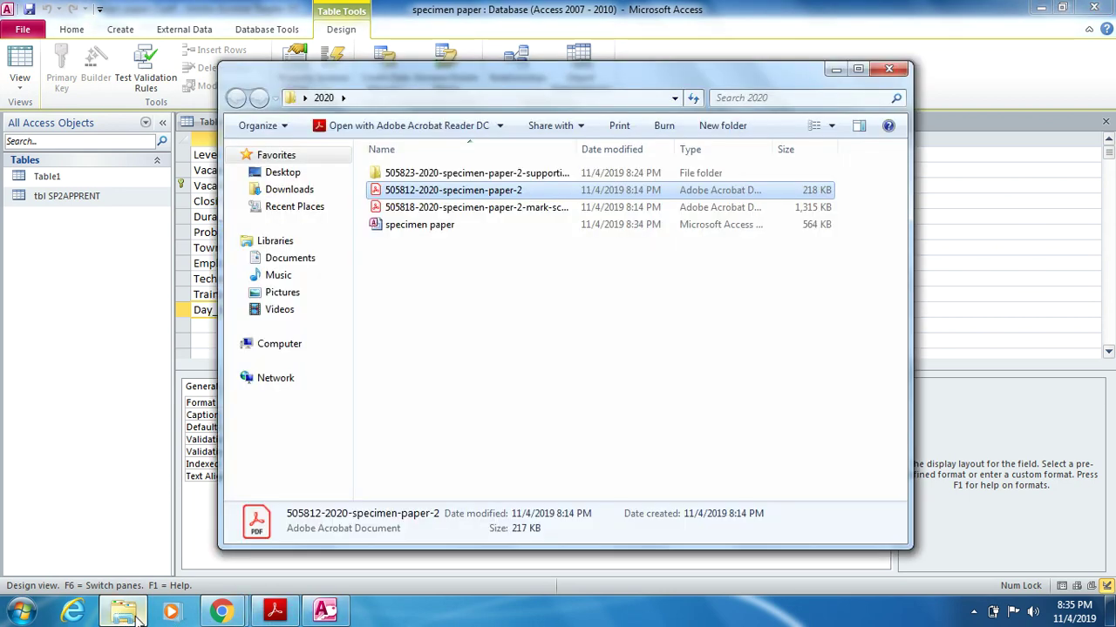
{"action": "left_click", "coordinate": [470, 175]}
{"action": "double_click", "coordinate": [470, 174]}
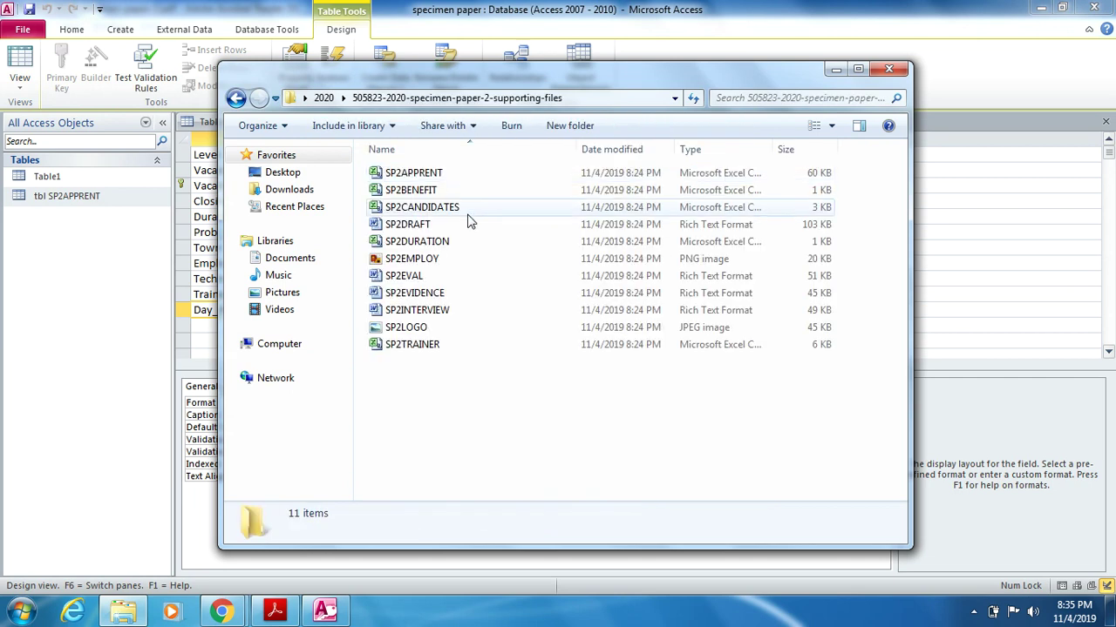
{"action": "double_click", "coordinate": [448, 296]}
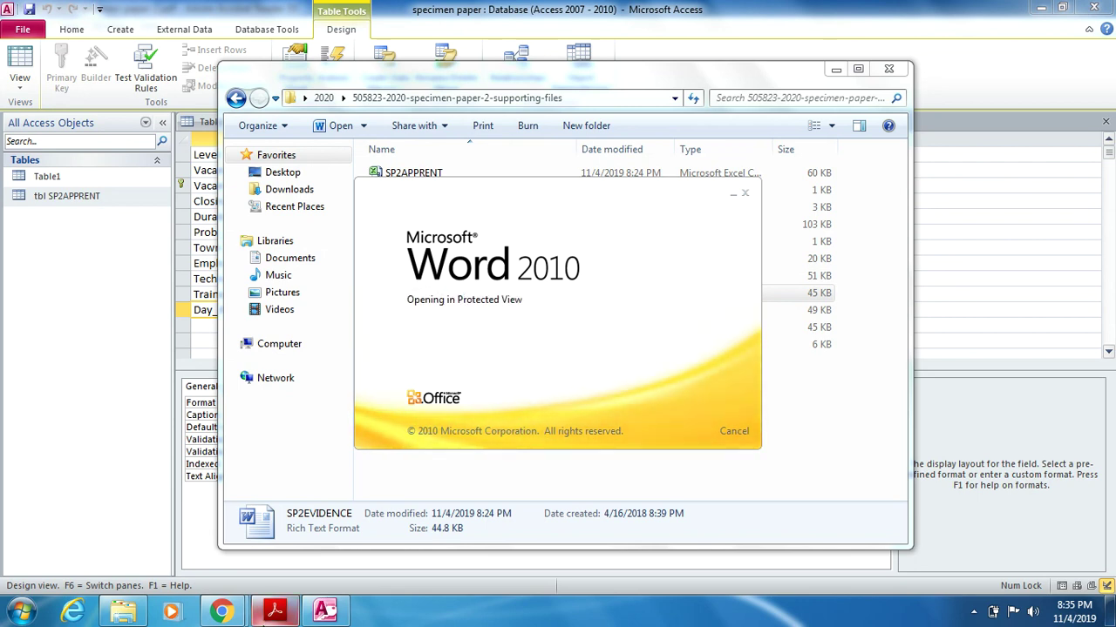
Check the Evidence 5 requirement in the exam paper, then make the SP2EVIDENCE document in Word editable and dismiss the link warning
{"action": "left_click", "coordinate": [274, 610]}
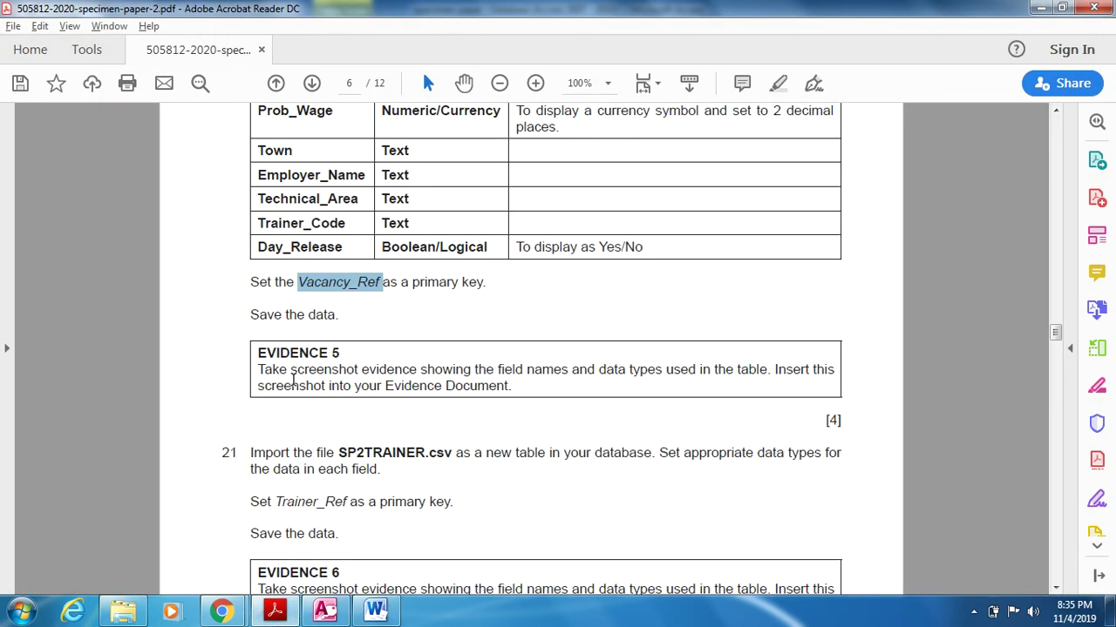
{"action": "left_click", "coordinate": [375, 613]}
{"action": "left_click", "coordinate": [532, 53]}
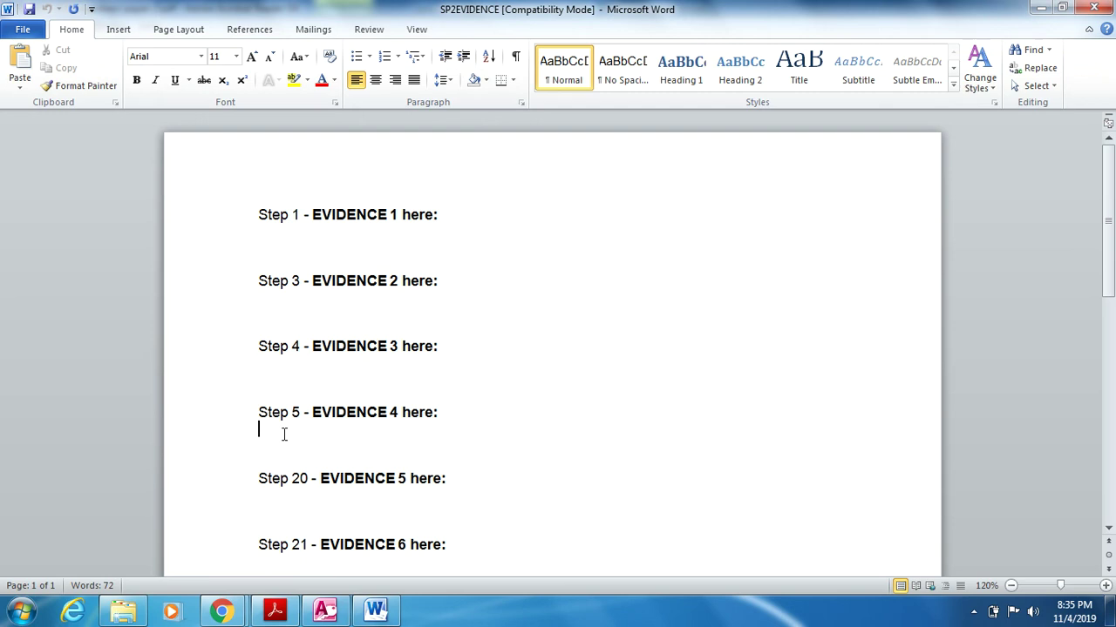
{"action": "left_click", "coordinate": [283, 434]}
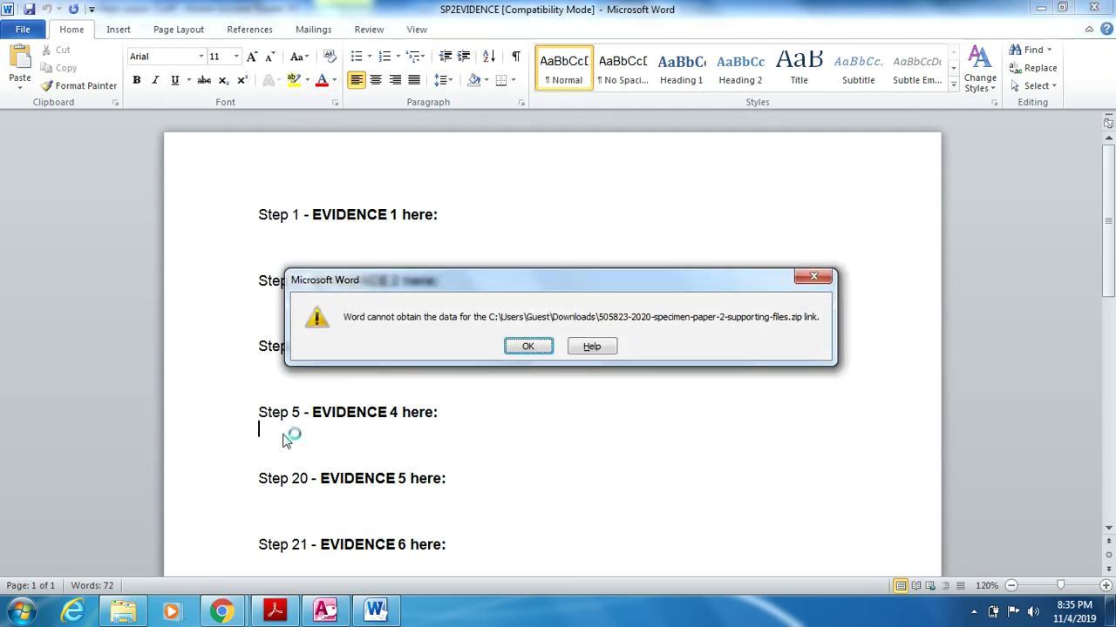
{"action": "left_click", "coordinate": [530, 347]}
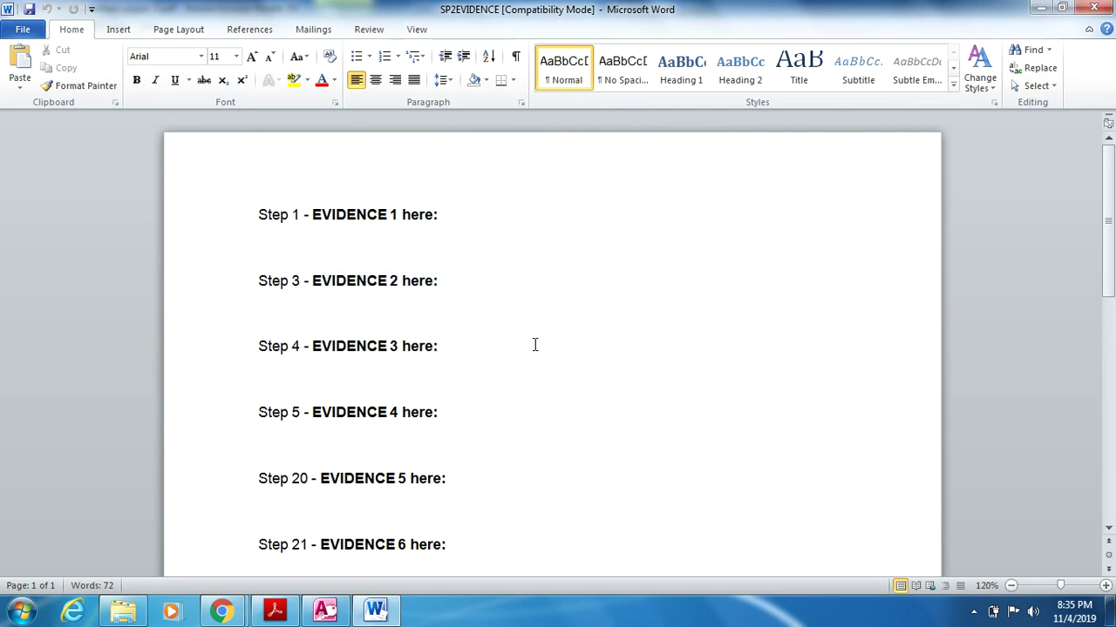
Capture tbl SP2APPRENT's Design View in Access and paste the screenshot into the Word document below the Step 5 - EVIDENCE 4 heading
{"action": "mouse_move", "coordinate": [384, 615]}
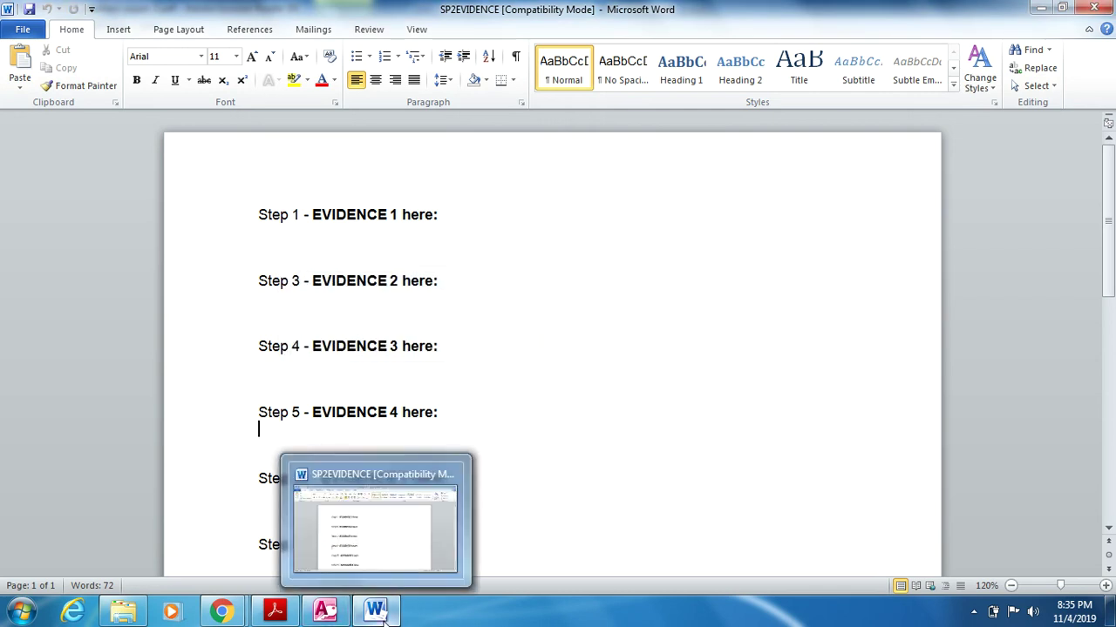
{"action": "left_click", "coordinate": [324, 610]}
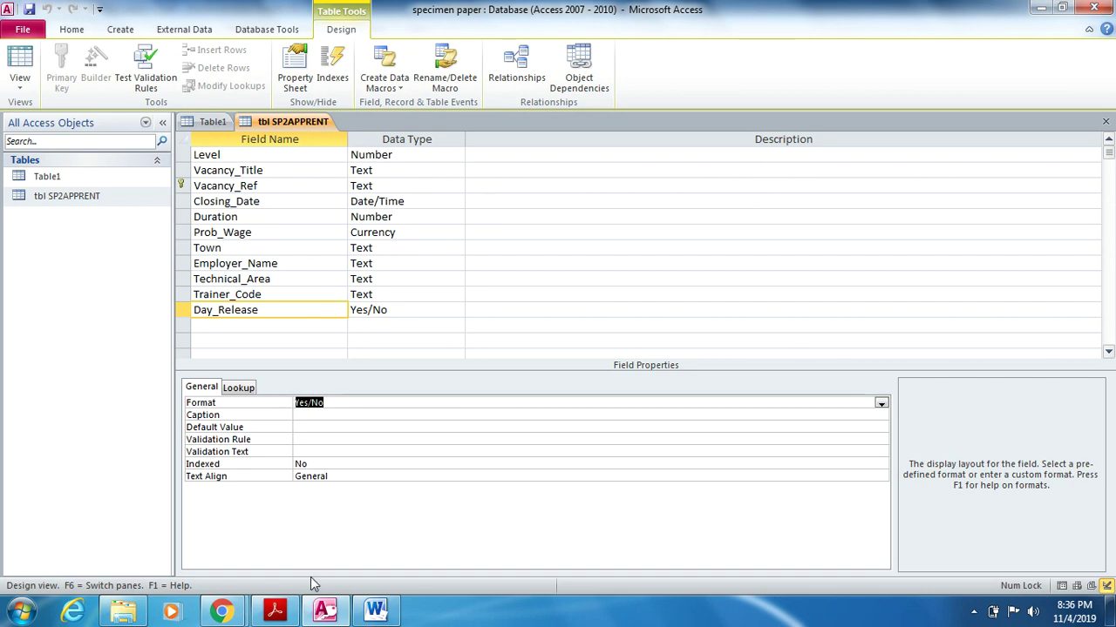
{"action": "left_click", "coordinate": [378, 612]}
{"action": "left_click", "coordinate": [339, 447]}
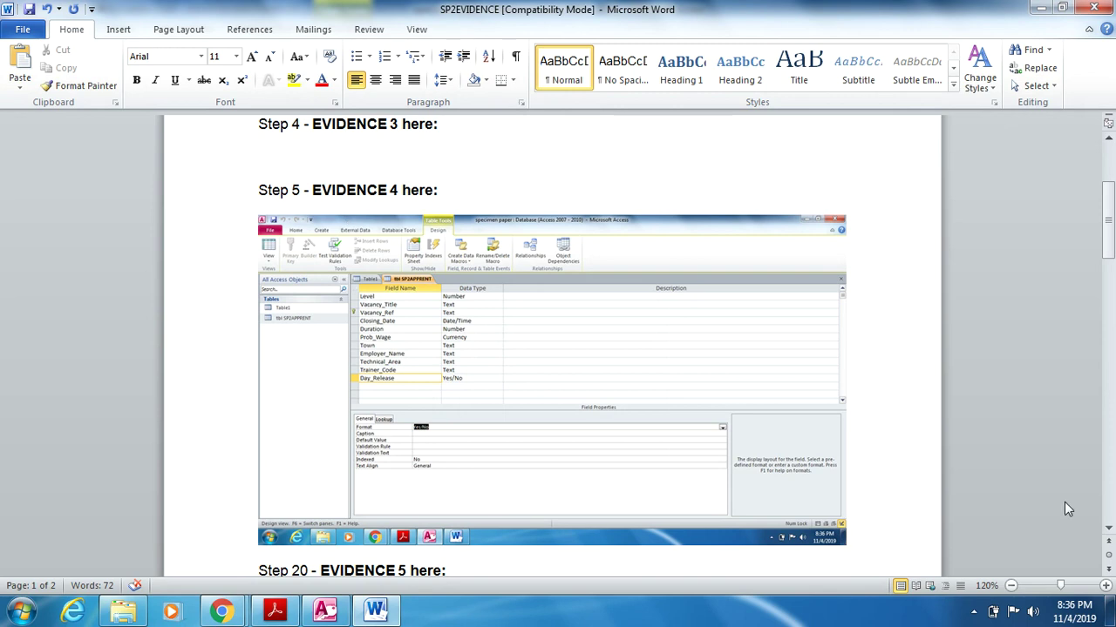
Move the pasted screenshot below the Step 20 - EVIDENCE 5 heading
{"action": "left_click", "coordinate": [1108, 529]}
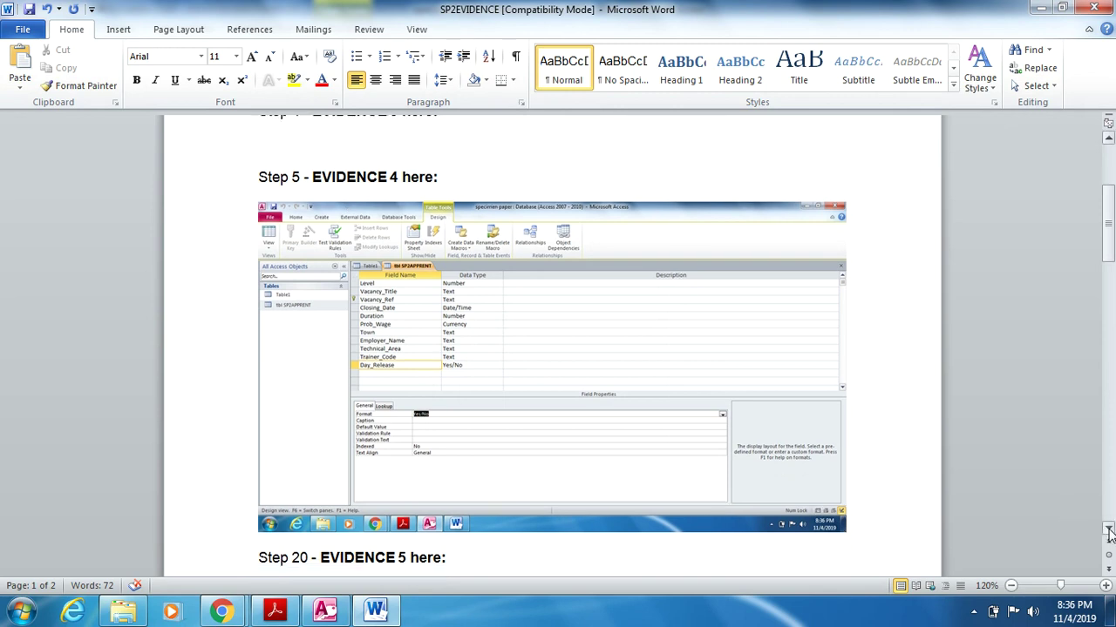
{"action": "left_click", "coordinate": [1108, 529]}
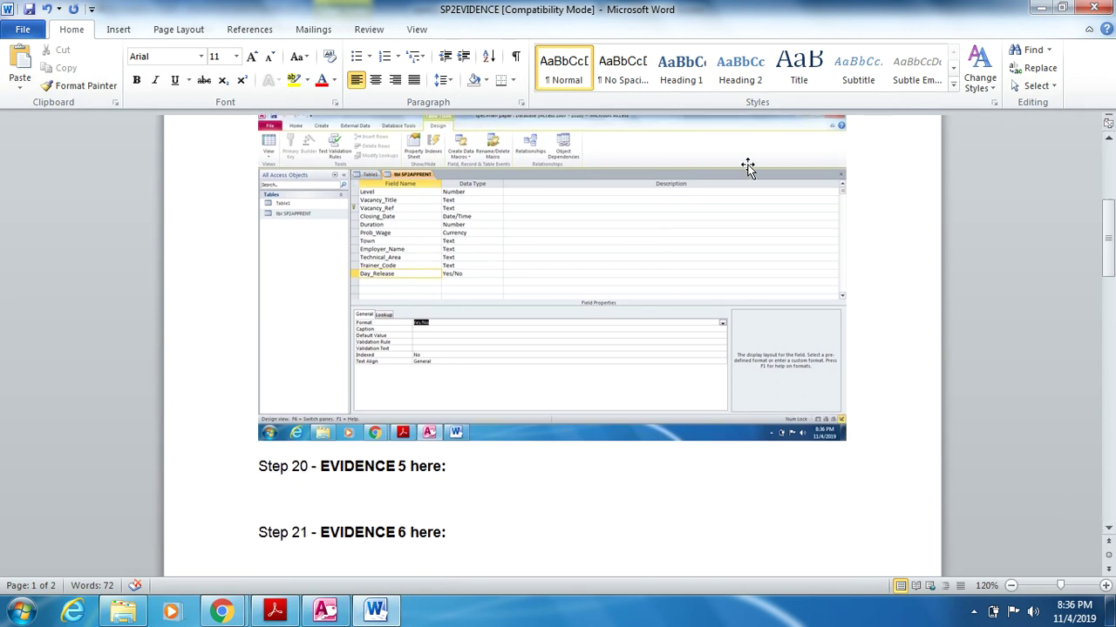
{"action": "left_click_drag", "start_coordinate": [735, 142], "coordinate": [645, 494]}
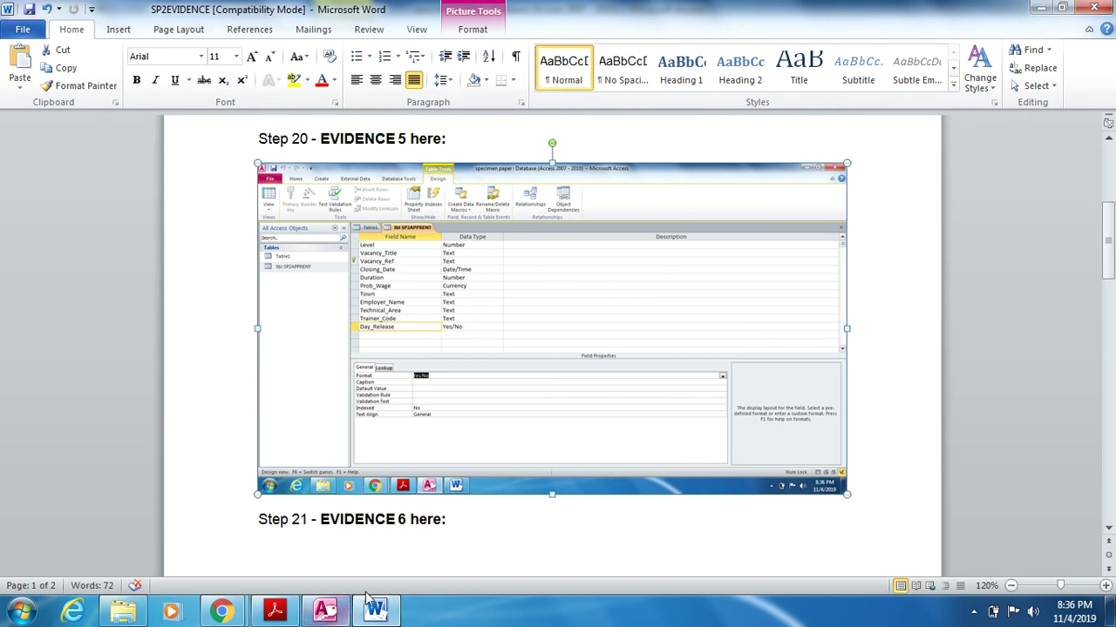
Read question 21 and the Evidence 6 requirement in the exam paper PDF
{"action": "left_click", "coordinate": [288, 615]}
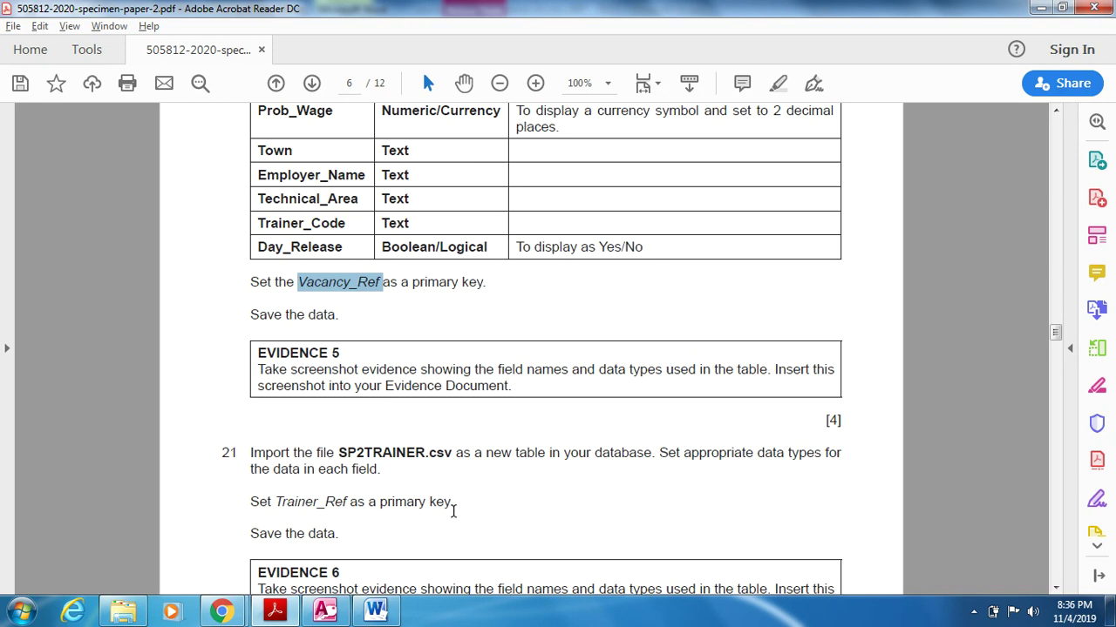
{"action": "left_click", "coordinate": [1055, 588]}
{"action": "scroll", "coordinate": [1056, 588], "scroll_direction": "down", "scroll_amount": 3}
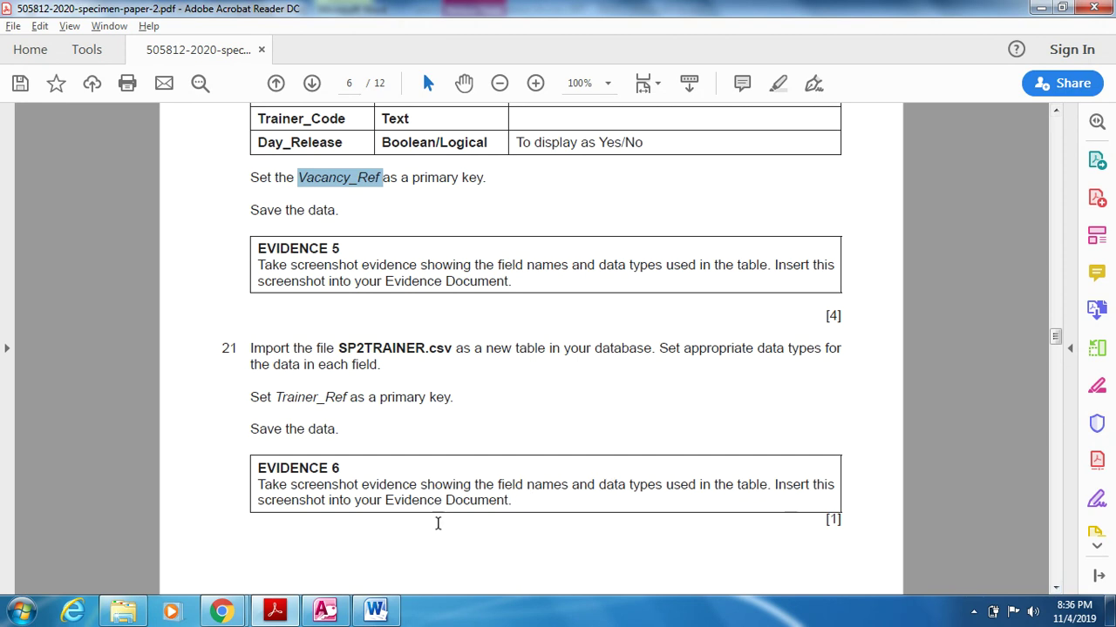
Return to Access, close tbl SP2APPRENT, and start a text file import of SP2TRAINER.csv as a new table
{"action": "left_click", "coordinate": [325, 611]}
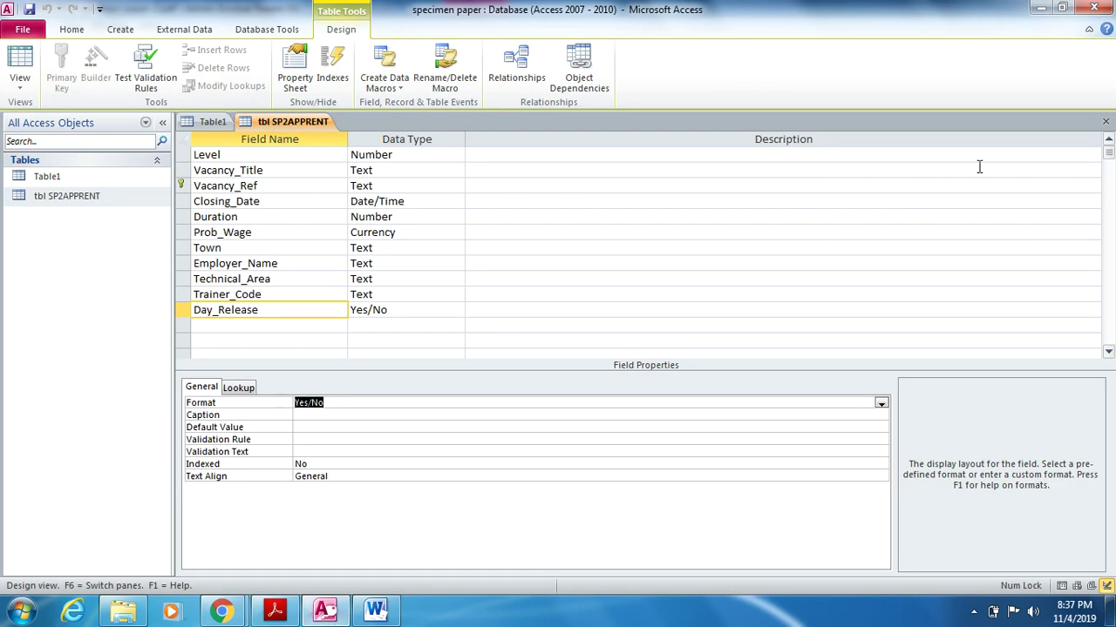
{"action": "left_click", "coordinate": [1105, 122]}
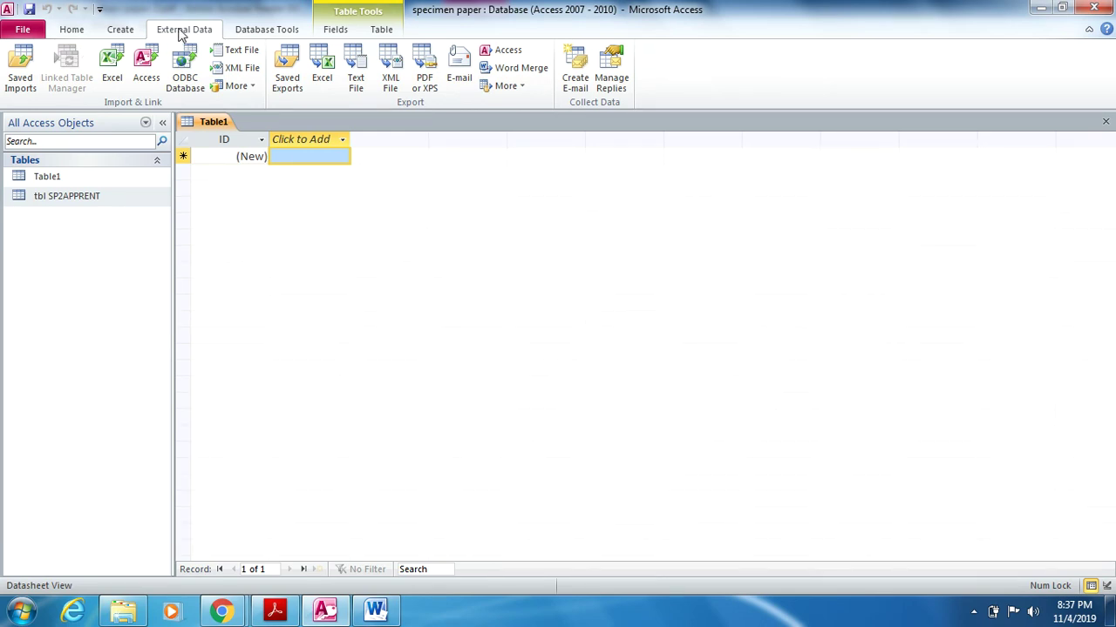
{"action": "left_click", "coordinate": [251, 53]}
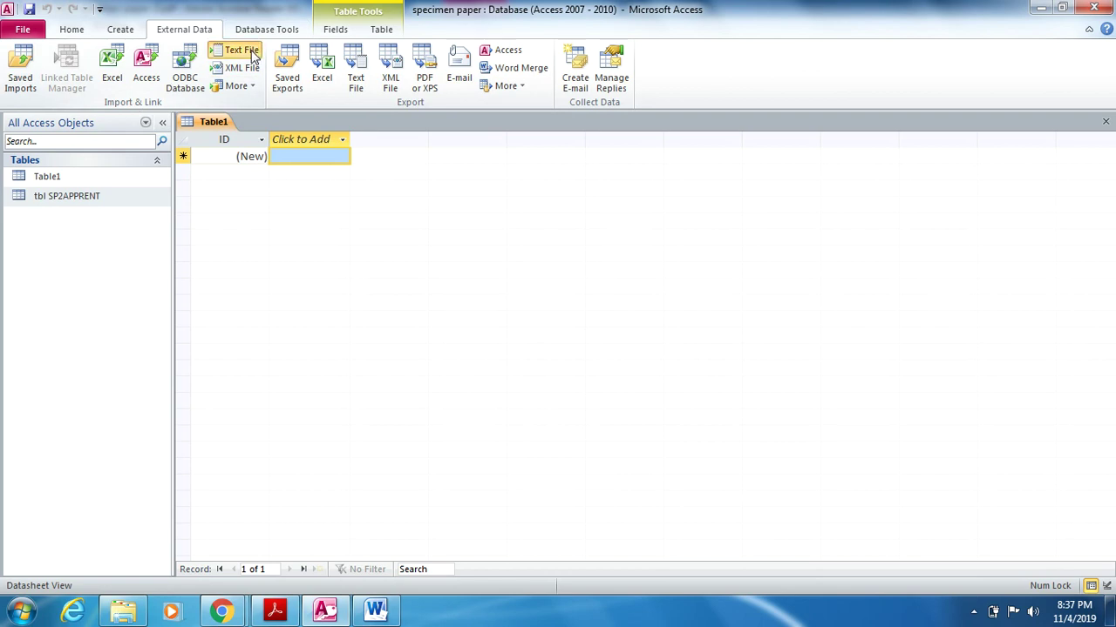
{"action": "left_click", "coordinate": [786, 199]}
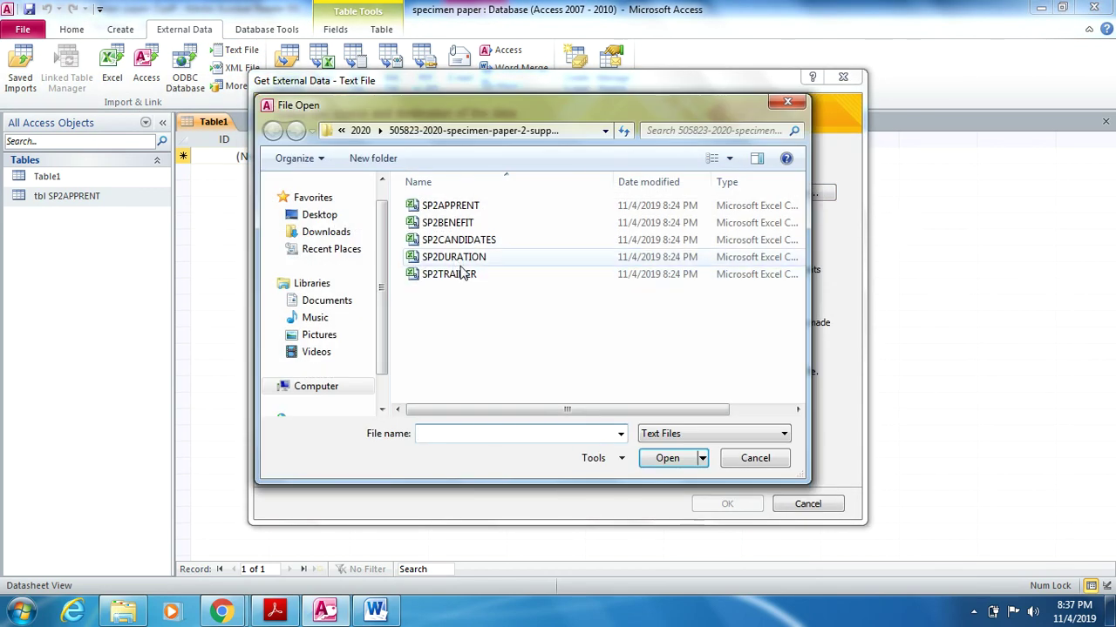
{"action": "left_click", "coordinate": [466, 276]}
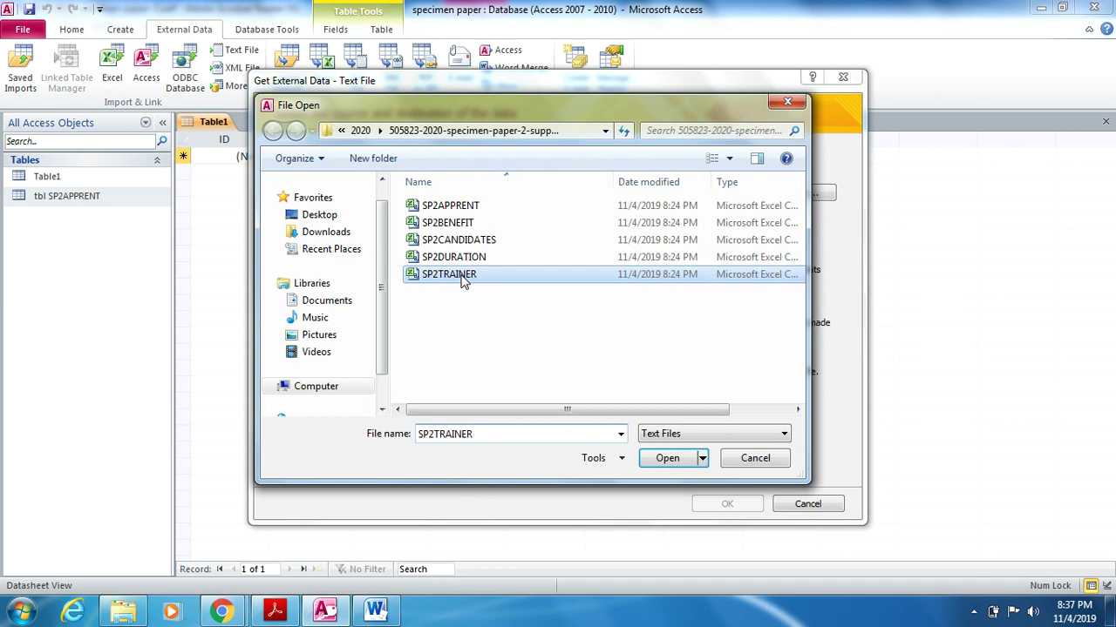
{"action": "left_click", "coordinate": [666, 459]}
{"action": "left_click", "coordinate": [713, 503]}
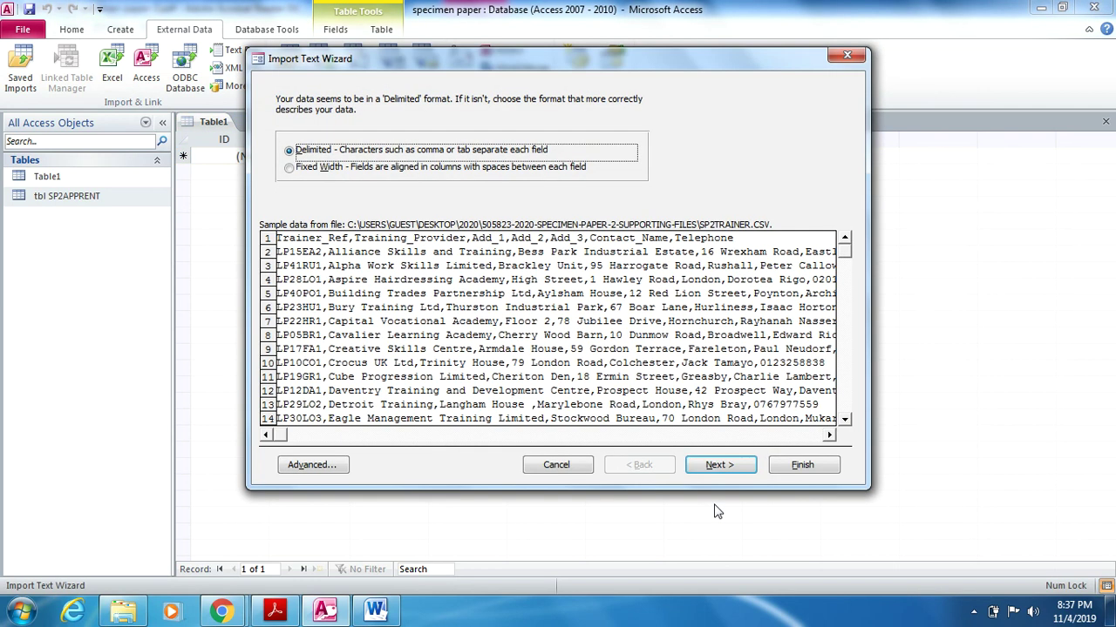
Import the data as comma-delimited with the first row as field names, and set Telephone's data type to Text in the import specification
{"action": "left_click", "coordinate": [715, 467]}
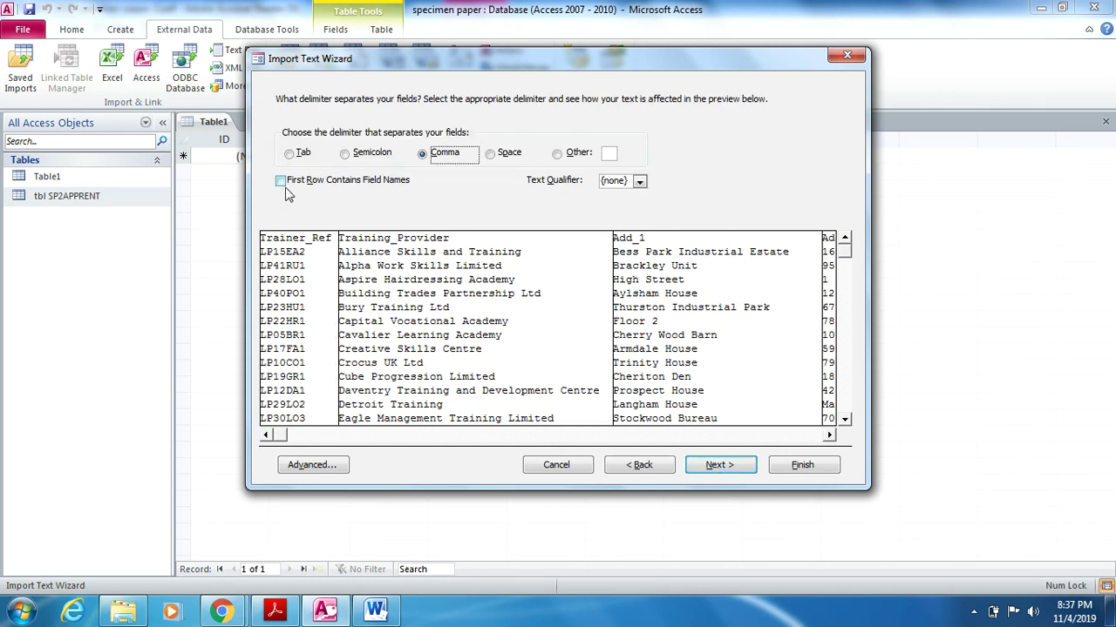
{"action": "left_click", "coordinate": [281, 181]}
{"action": "left_click", "coordinate": [311, 465]}
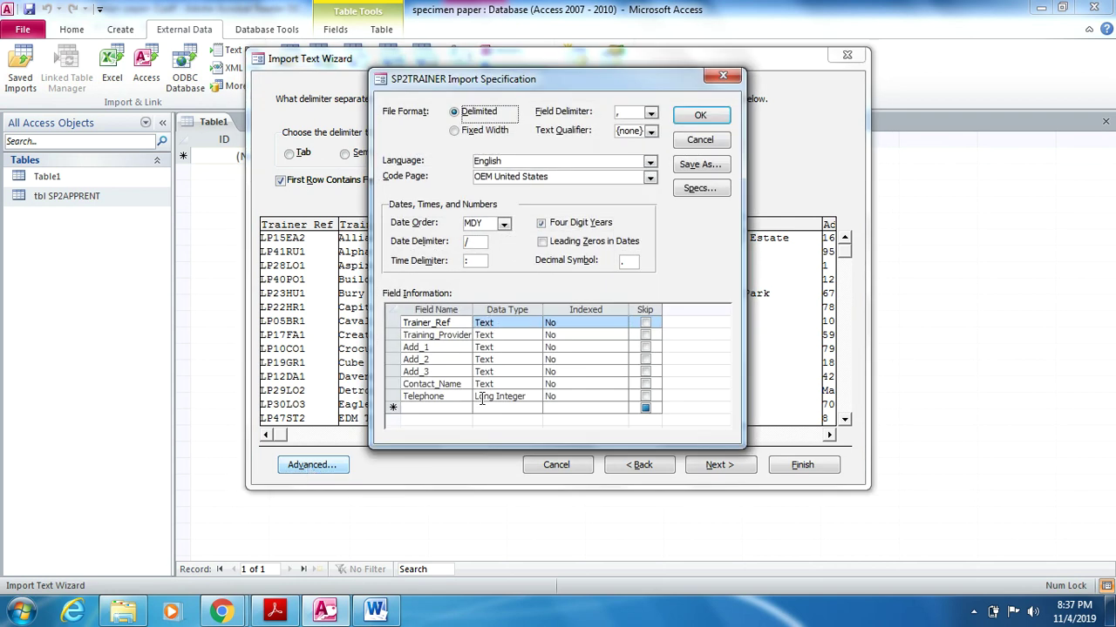
{"action": "left_click", "coordinate": [535, 396]}
{"action": "left_click", "coordinate": [535, 396]}
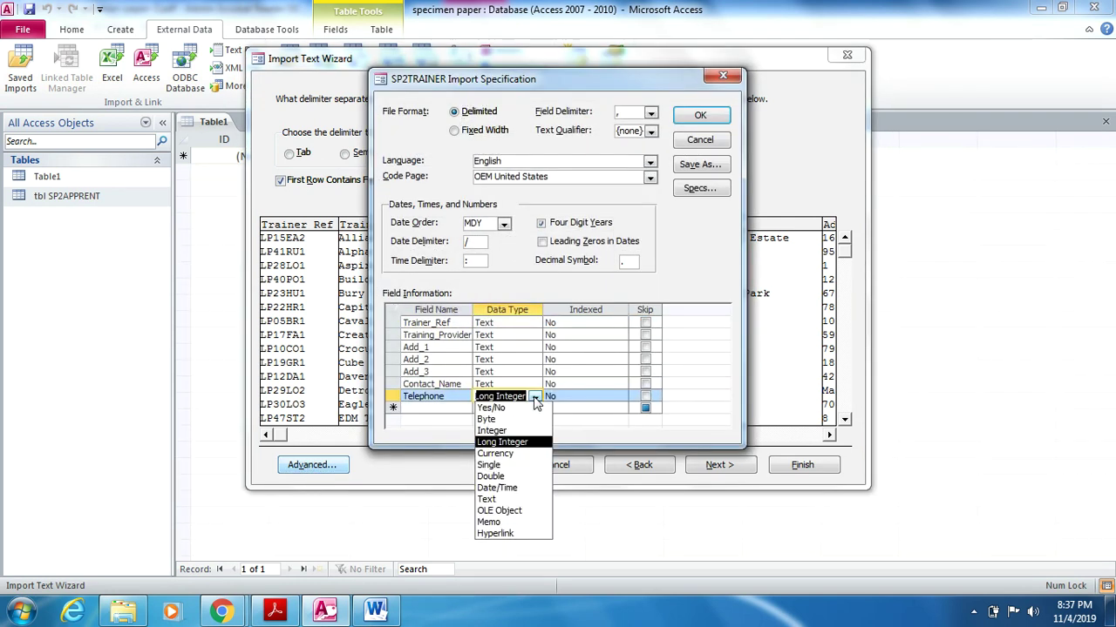
{"action": "left_click", "coordinate": [512, 500]}
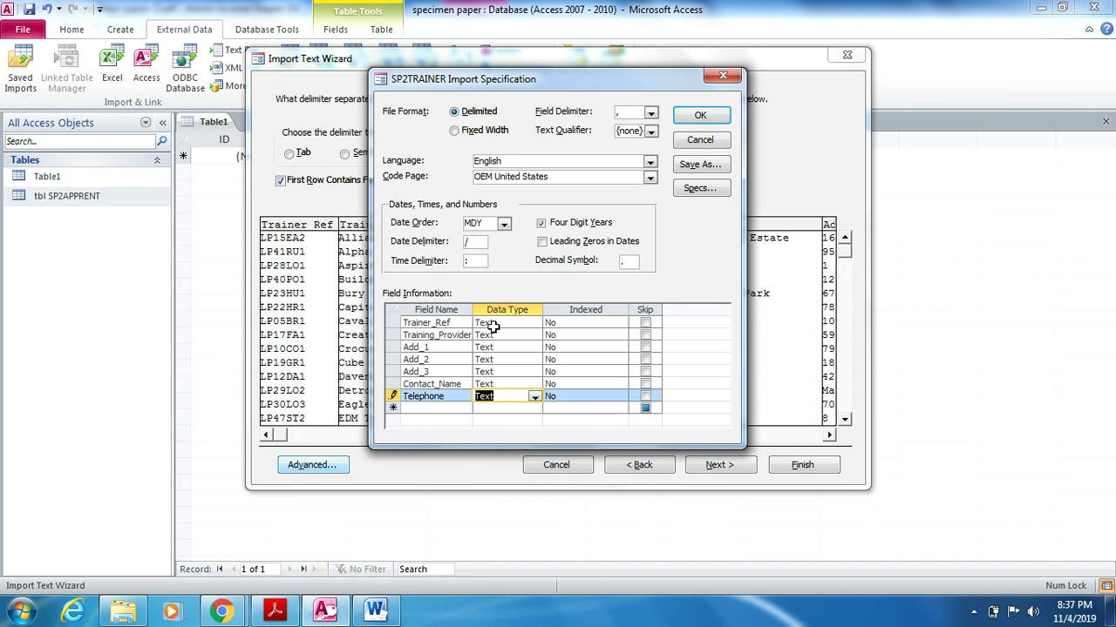
{"action": "left_click", "coordinate": [701, 115]}
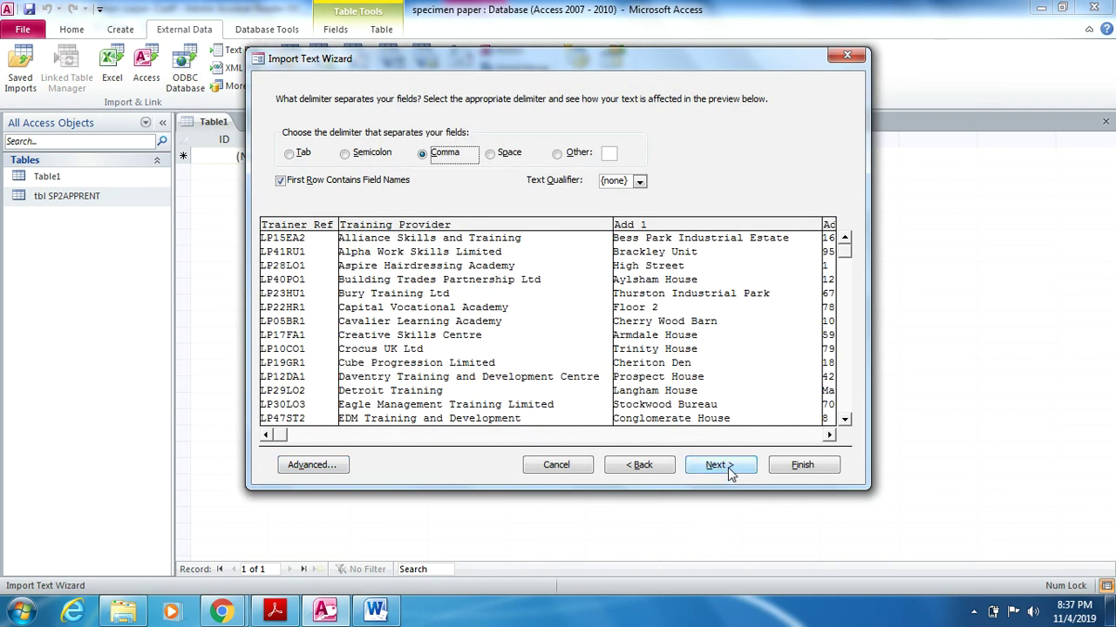
Choose Trainer_Ref as the new table's own primary key and check this against question 21 in the exam paper
{"action": "left_click", "coordinate": [719, 466]}
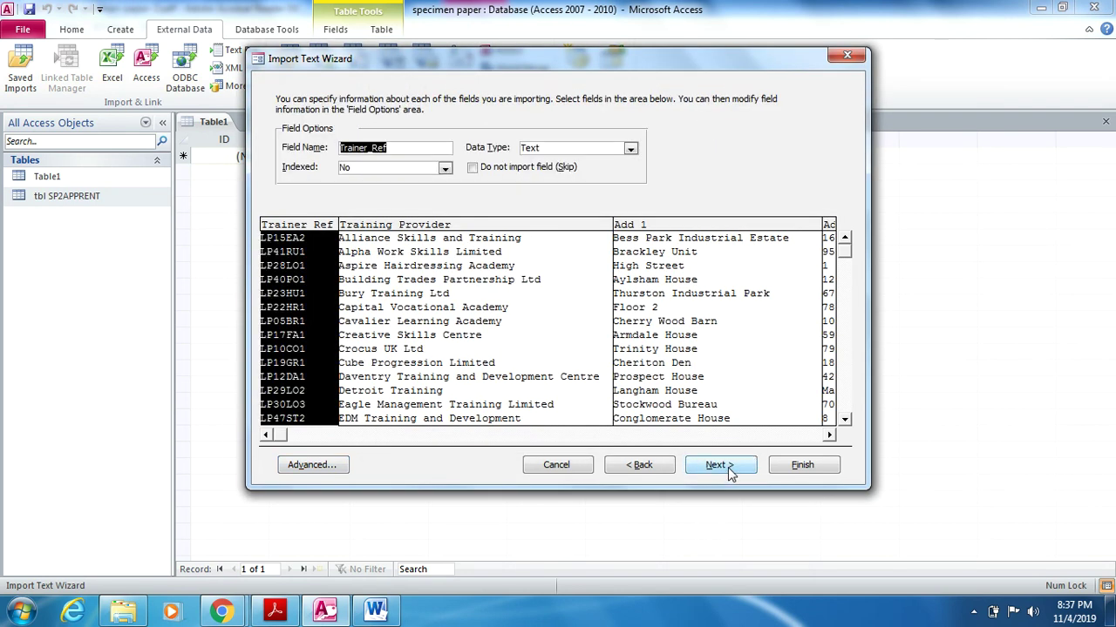
{"action": "left_click", "coordinate": [720, 465]}
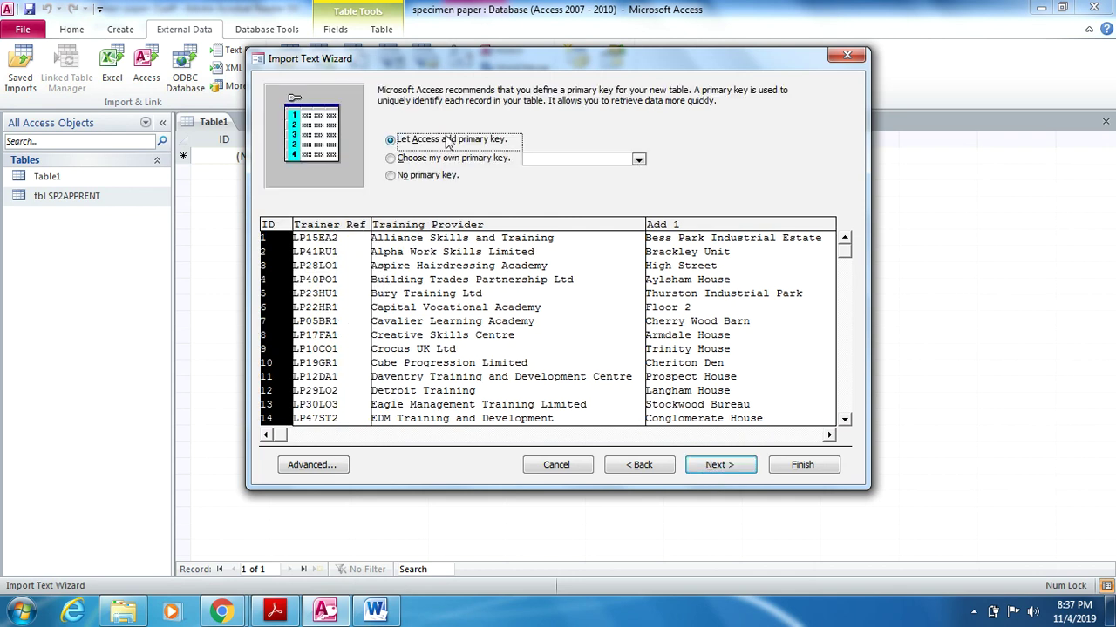
{"action": "left_click", "coordinate": [391, 161]}
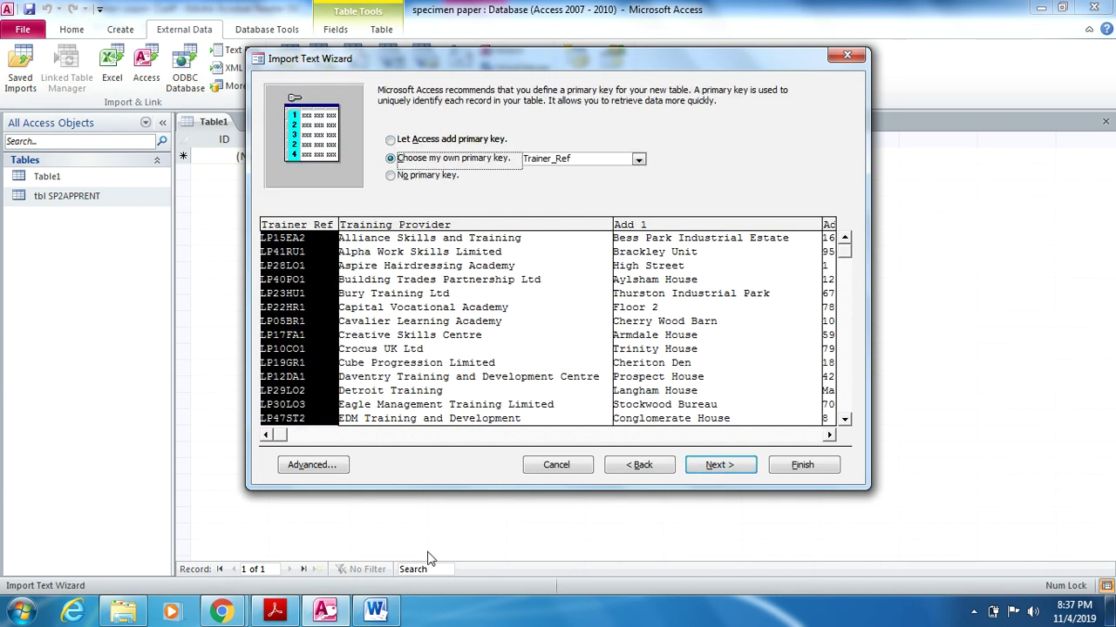
{"action": "left_click", "coordinate": [285, 614]}
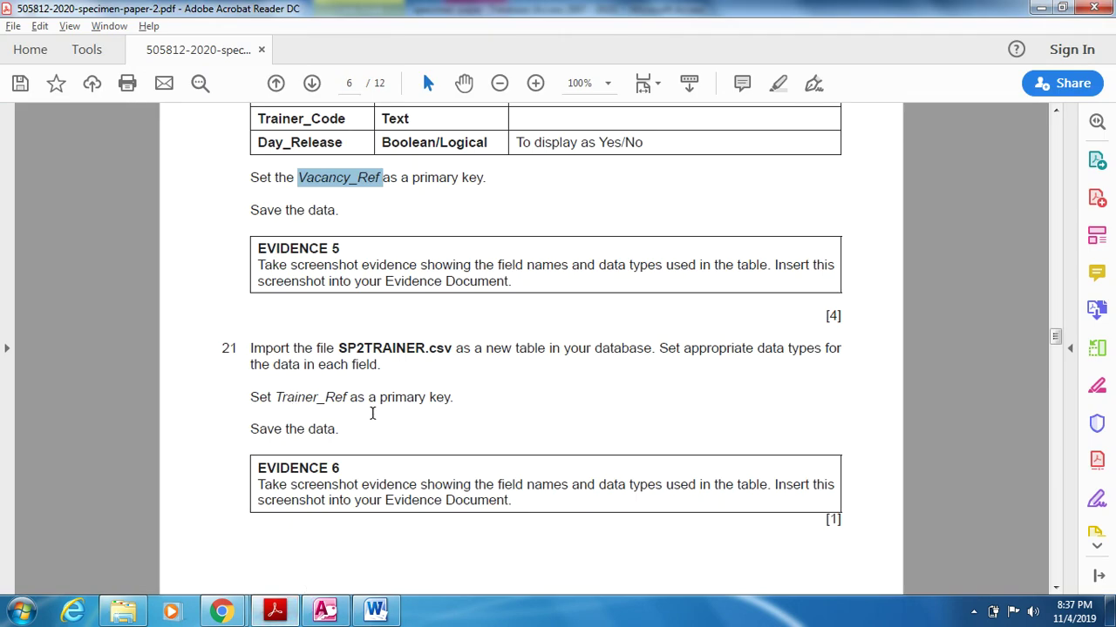
{"action": "left_click", "coordinate": [325, 610]}
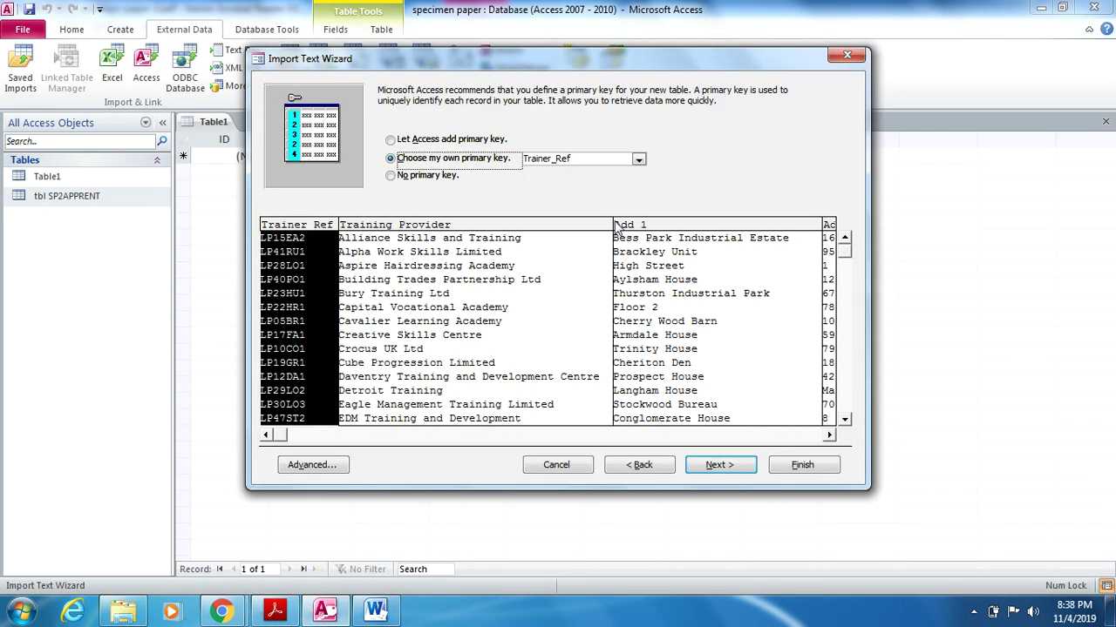
Accept the primary key setting and name the destination table tbl SP2TRAINER
{"action": "left_click", "coordinate": [717, 465]}
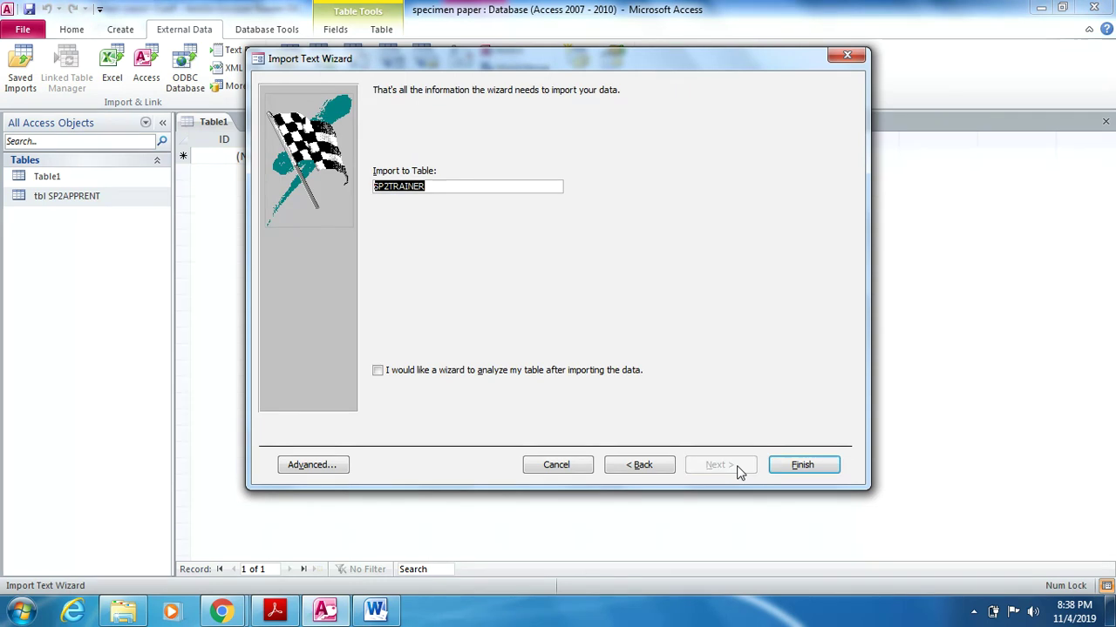
{"action": "left_click", "coordinate": [376, 186]}
{"action": "type", "text": "tbl"}
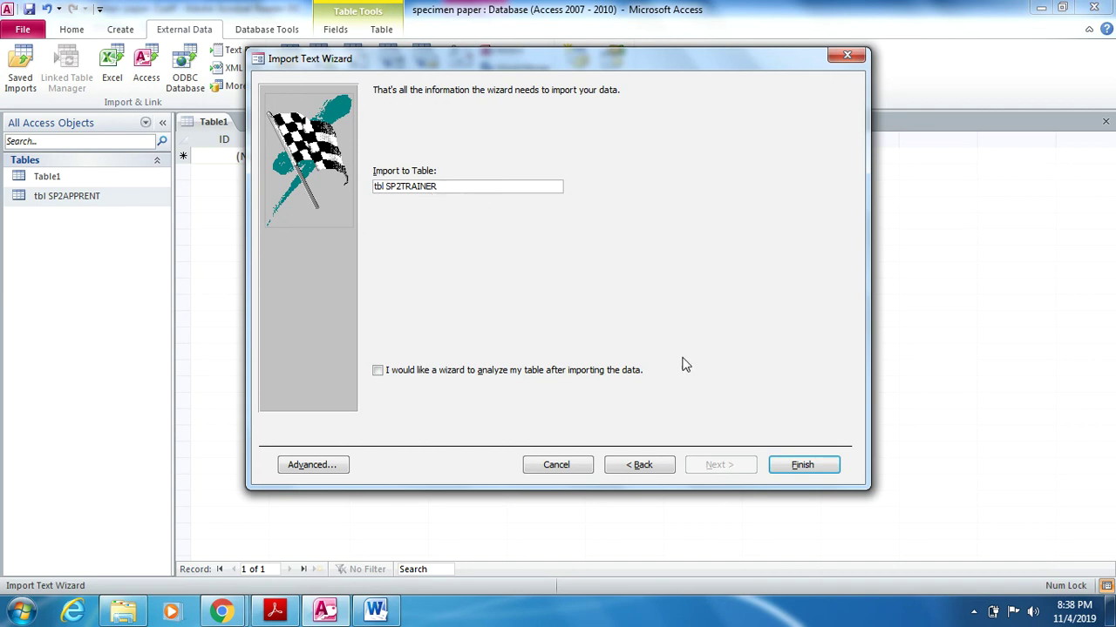
Finish the import into tbl SP2TRAINER without saving the import steps, and open the new table
{"action": "left_click", "coordinate": [787, 469]}
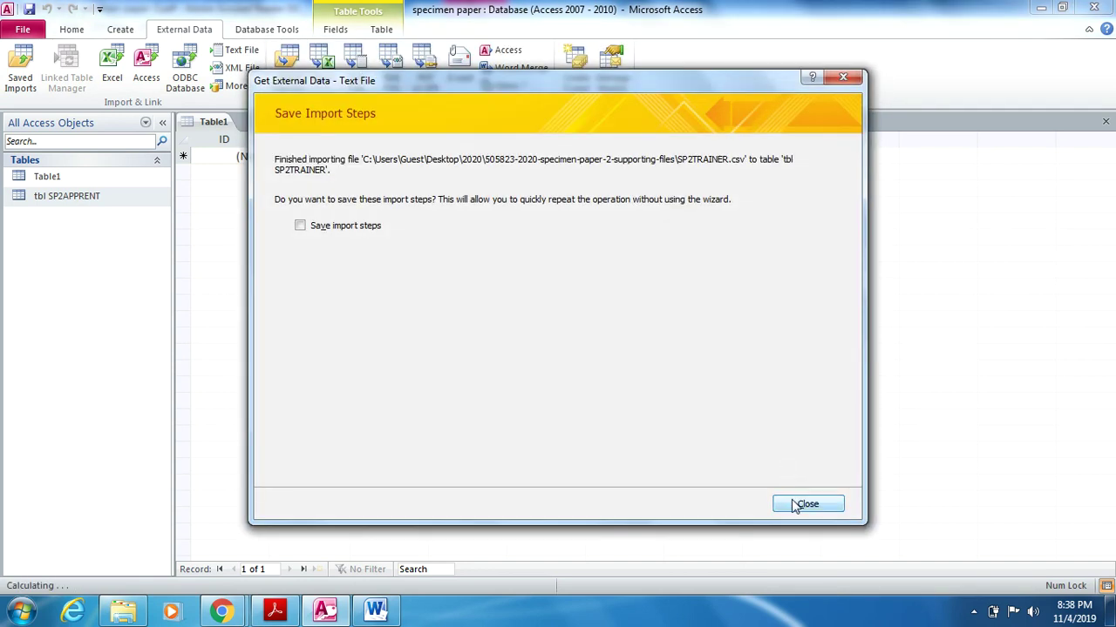
{"action": "left_click", "coordinate": [807, 505]}
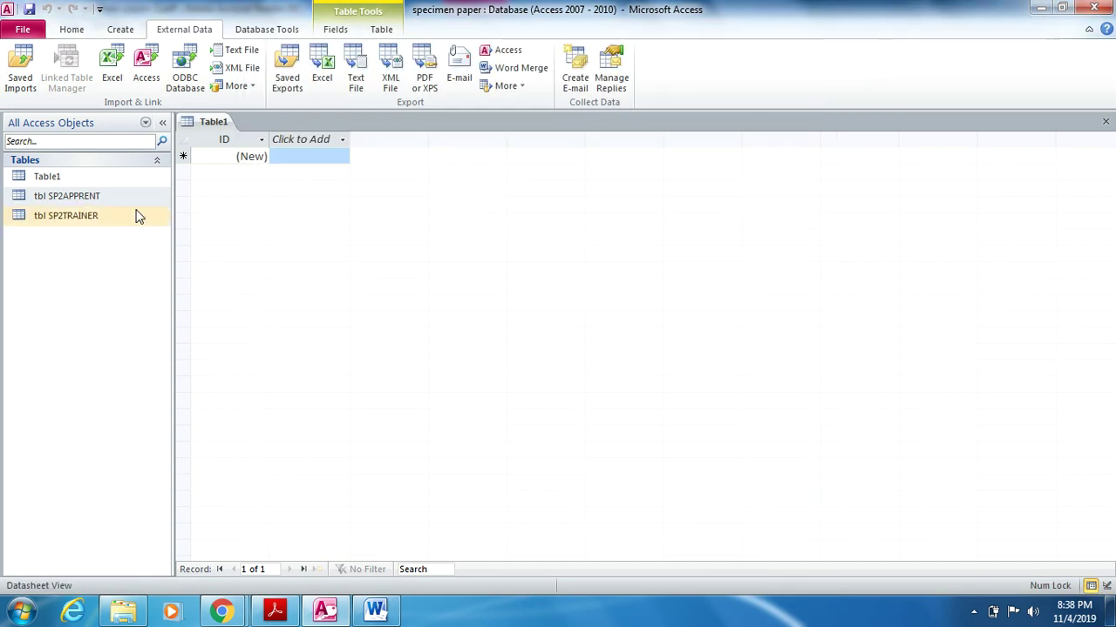
{"action": "double_click", "coordinate": [85, 219]}
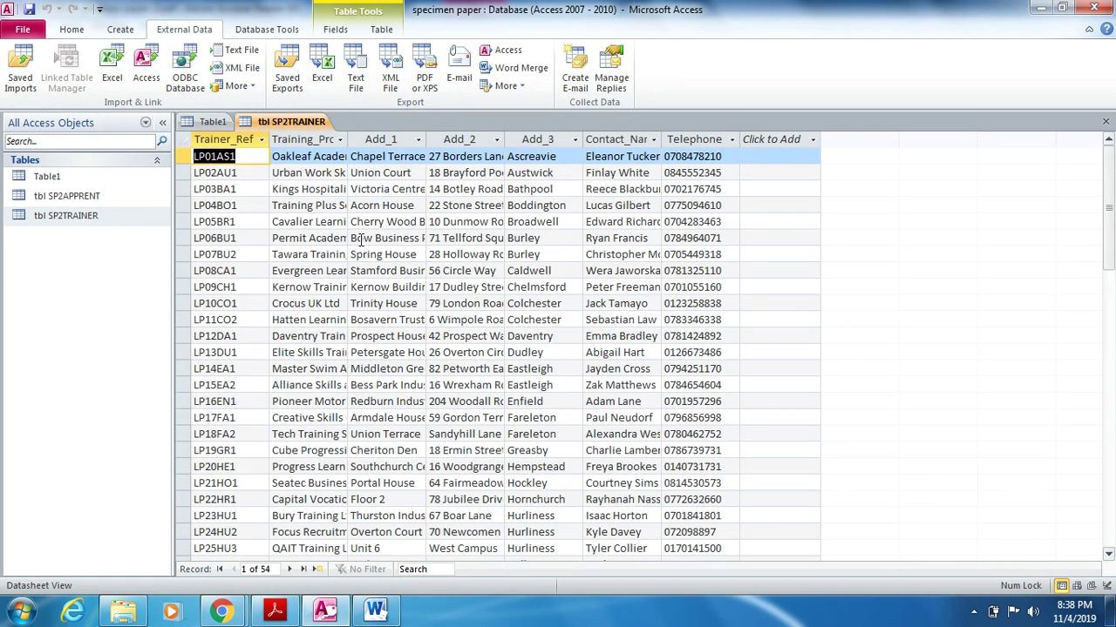
Fit the Contact_Name, Add_2, Add_1 and Training_Provider columns to their contents, then close tbl SP2TRAINER and save its layout
{"action": "double_click", "coordinate": [662, 139]}
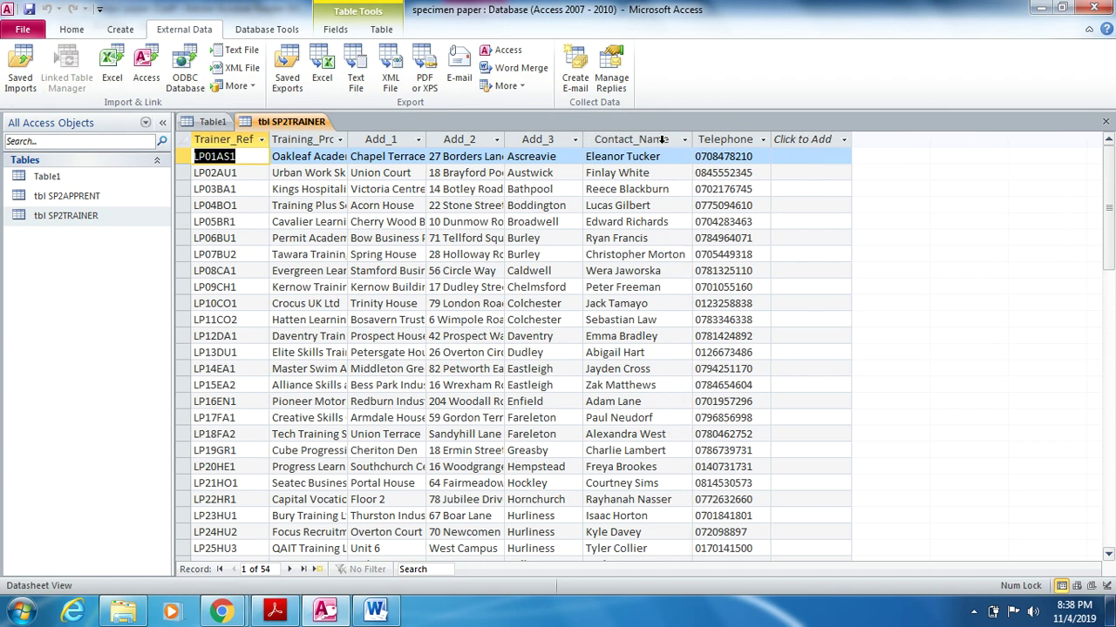
{"action": "double_click", "coordinate": [504, 139]}
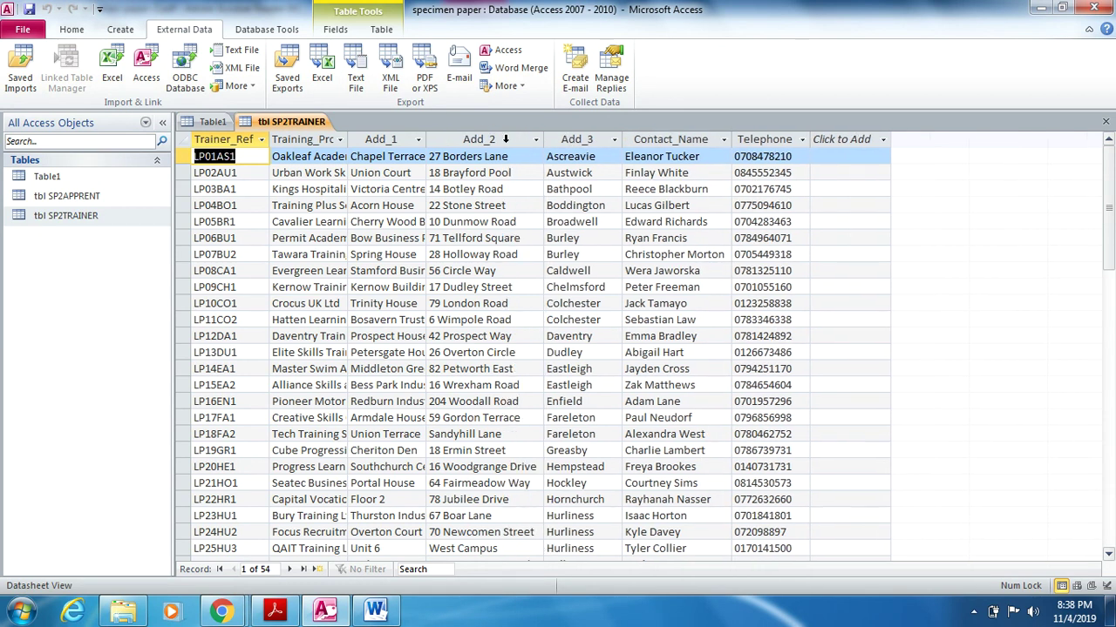
{"action": "double_click", "coordinate": [427, 145]}
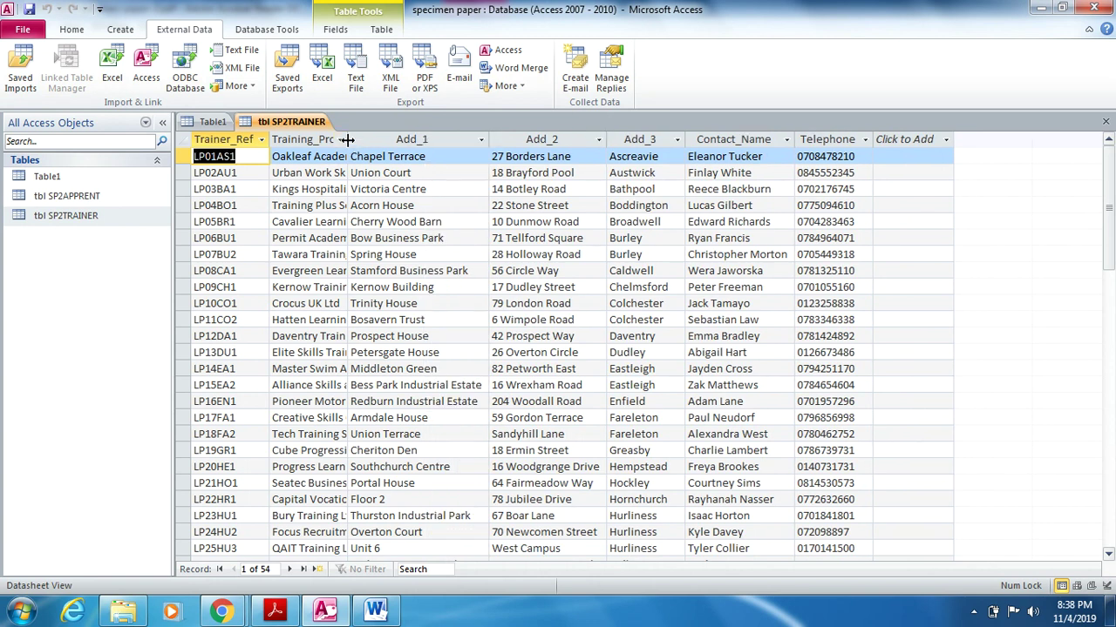
{"action": "double_click", "coordinate": [347, 144]}
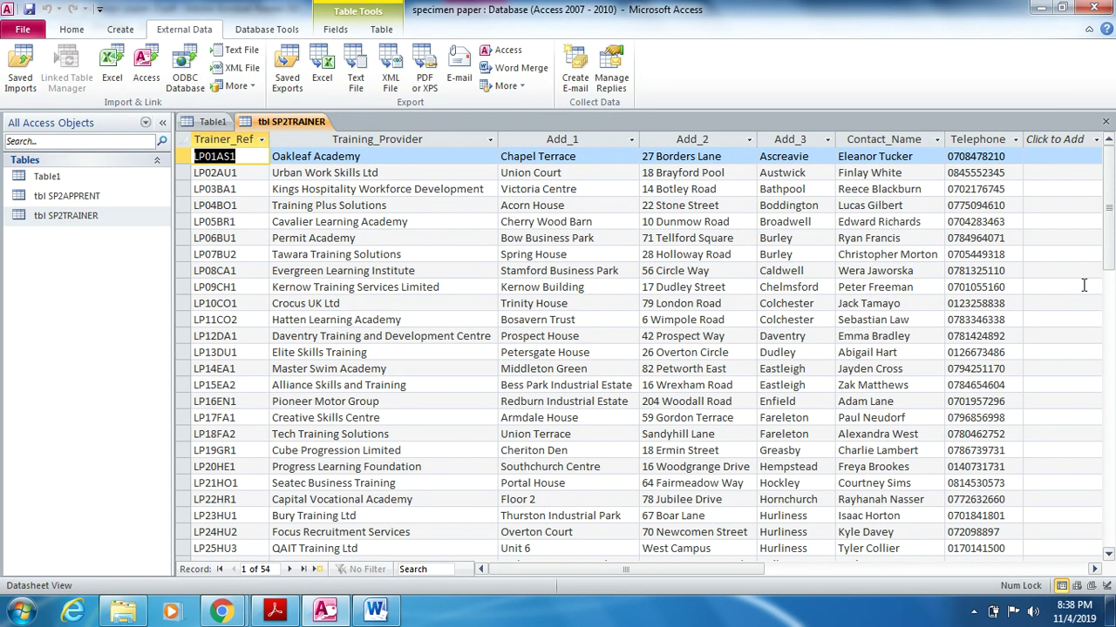
{"action": "left_click", "coordinate": [1105, 122]}
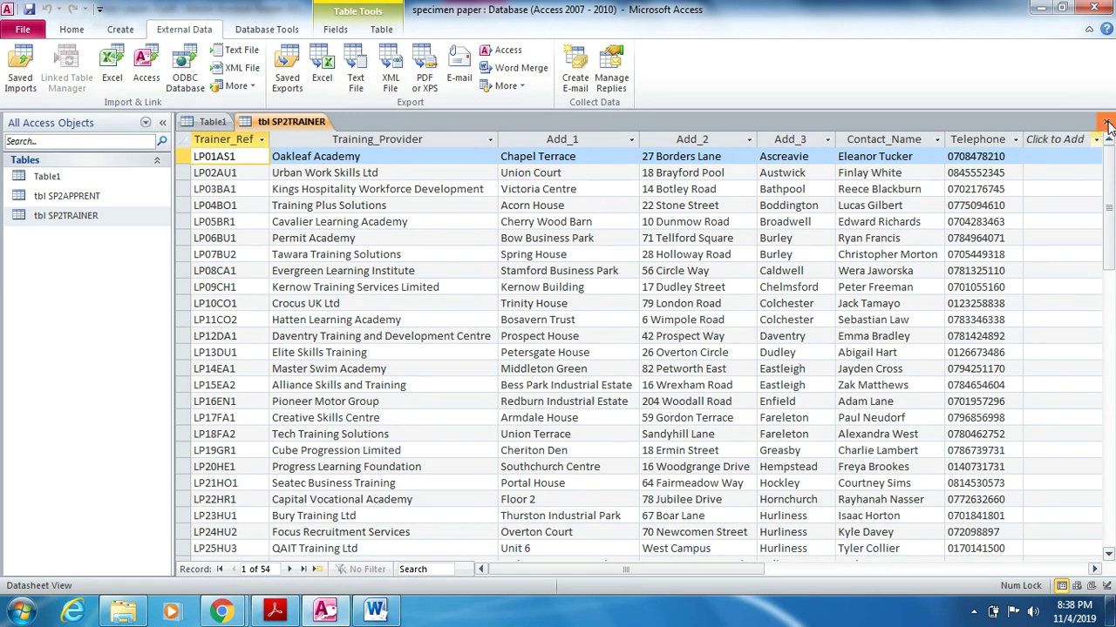
{"action": "left_click", "coordinate": [513, 348]}
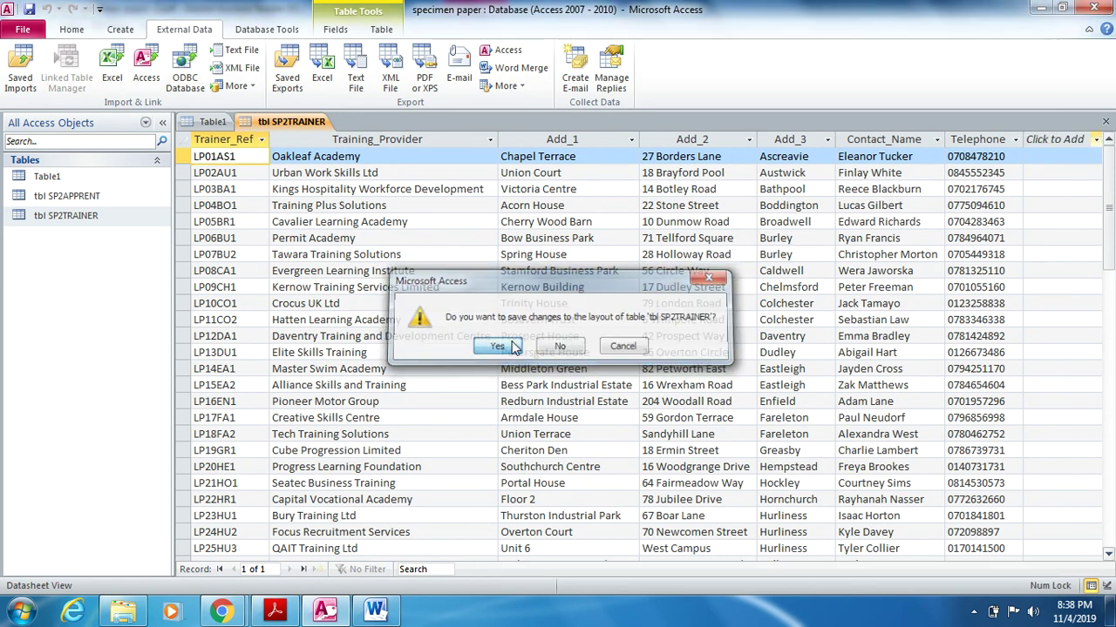
Check the Evidence 6 requirement in the exam paper and open tbl SP2TRAINER in Design View in Access
{"action": "left_click", "coordinate": [275, 610]}
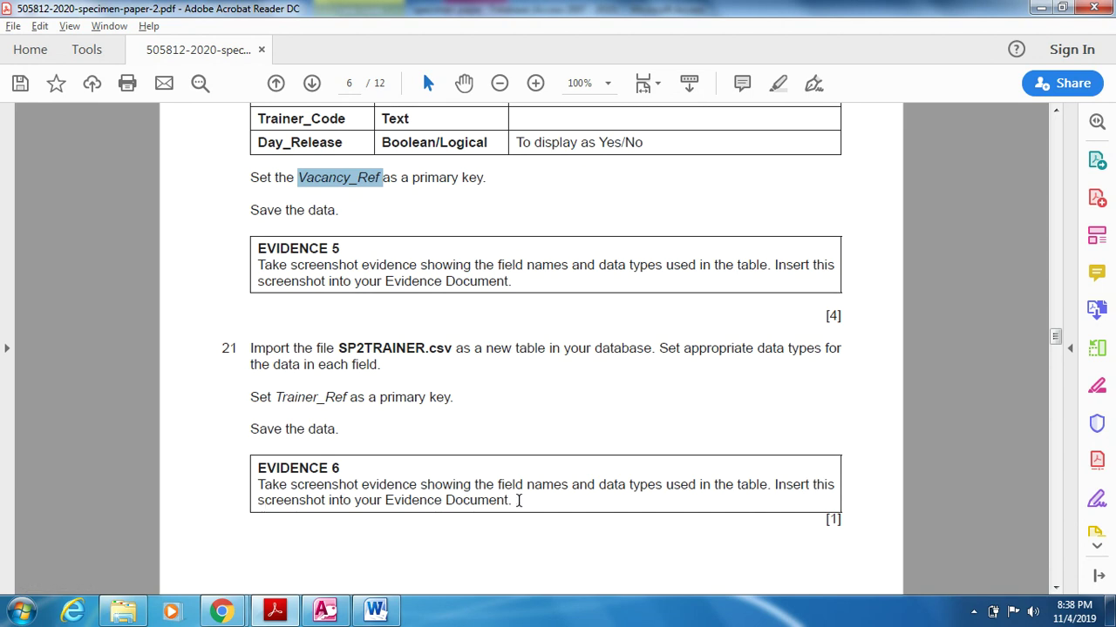
{"action": "left_click", "coordinate": [324, 610]}
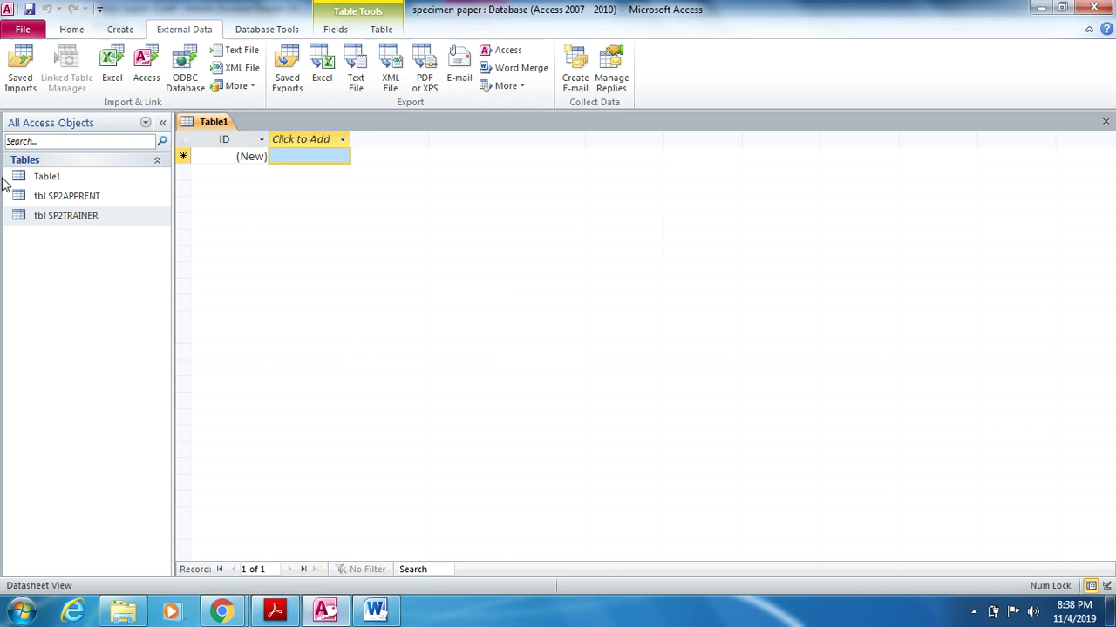
{"action": "double_click", "coordinate": [77, 219]}
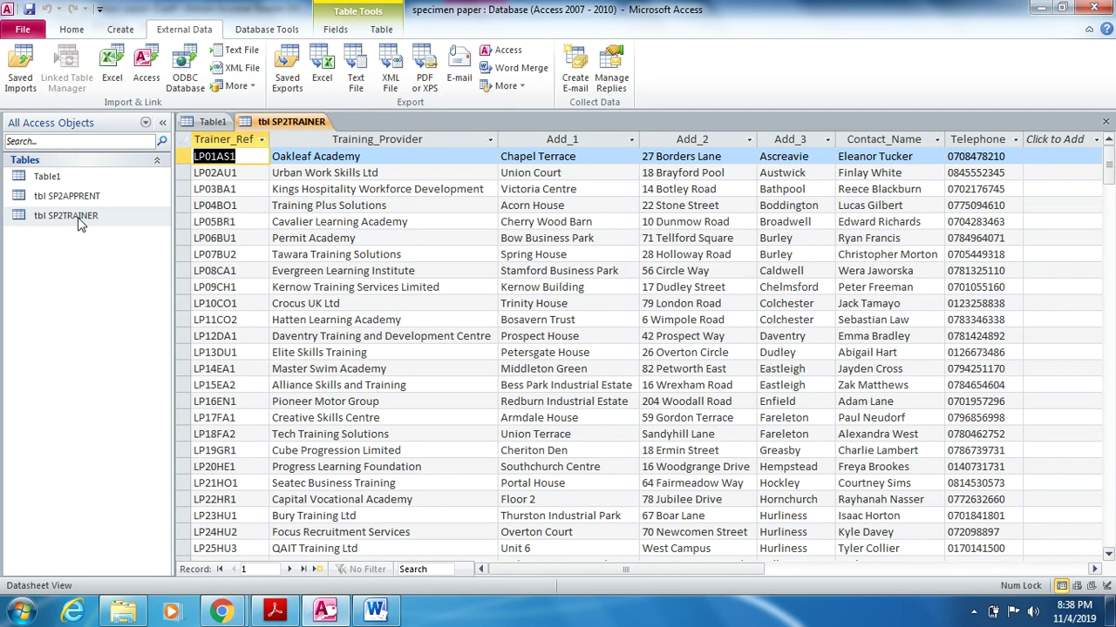
{"action": "left_click", "coordinate": [66, 30]}
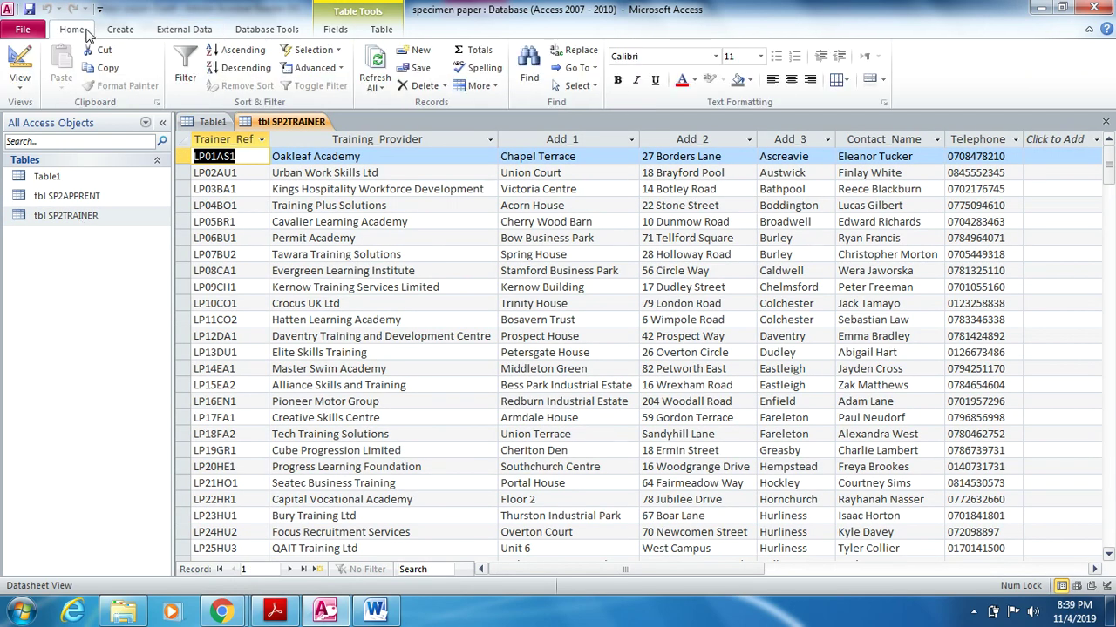
{"action": "left_click", "coordinate": [20, 85]}
{"action": "left_click", "coordinate": [77, 223]}
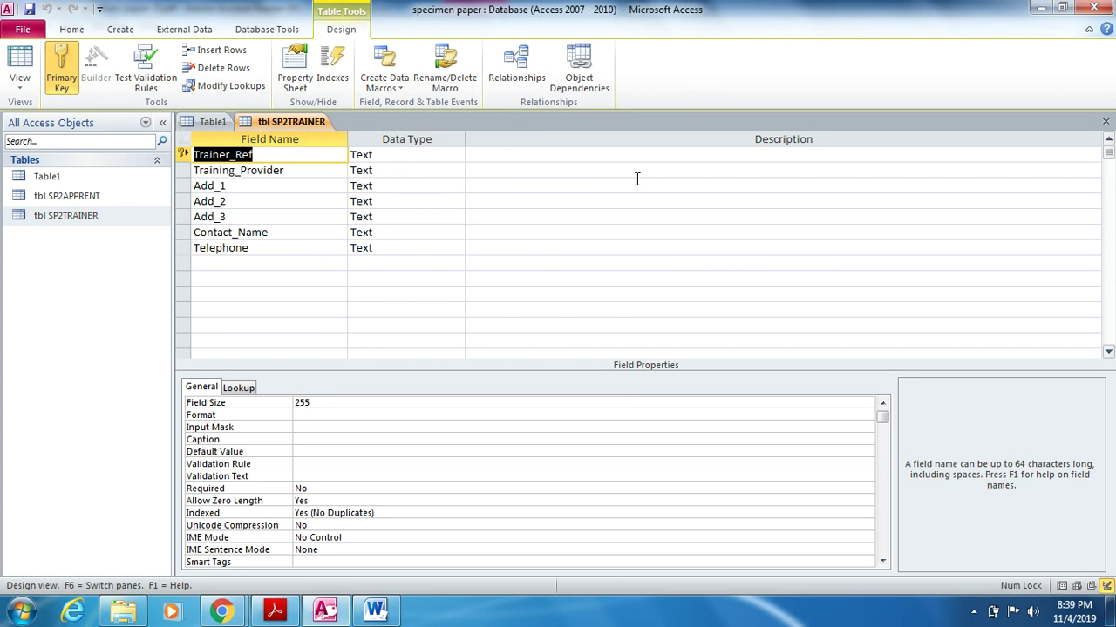
Paste the table design screenshot under the Evidence 6 heading in the Word evidence document, and close tbl SP2TRAINER in Access
{"action": "left_click", "coordinate": [375, 610]}
{"action": "left_click", "coordinate": [332, 554]}
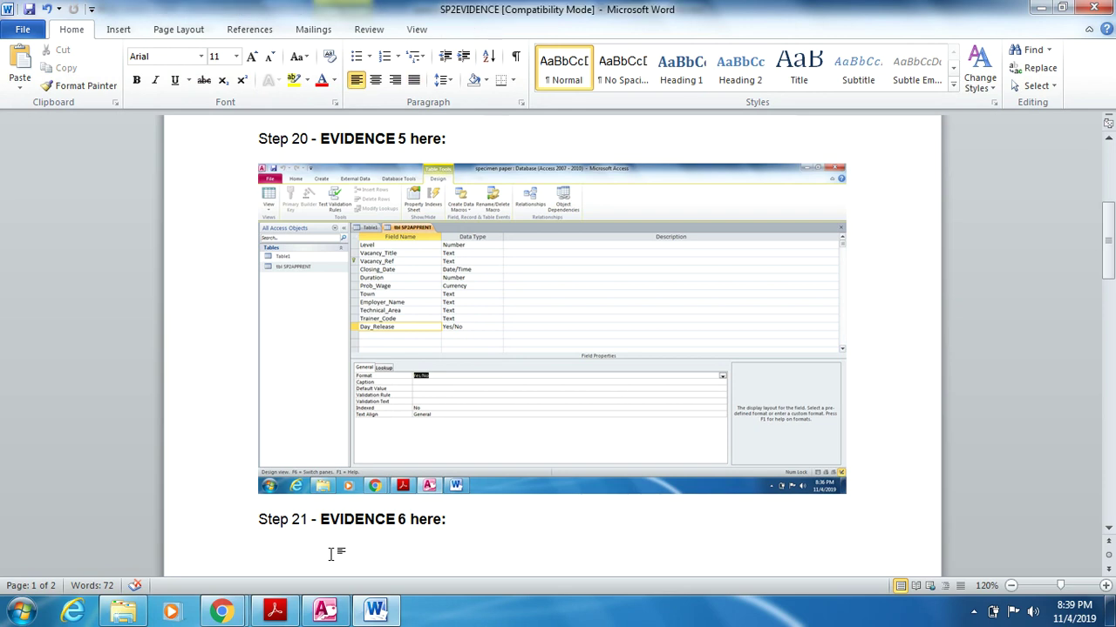
{"action": "key", "text": "ctrl+v"}
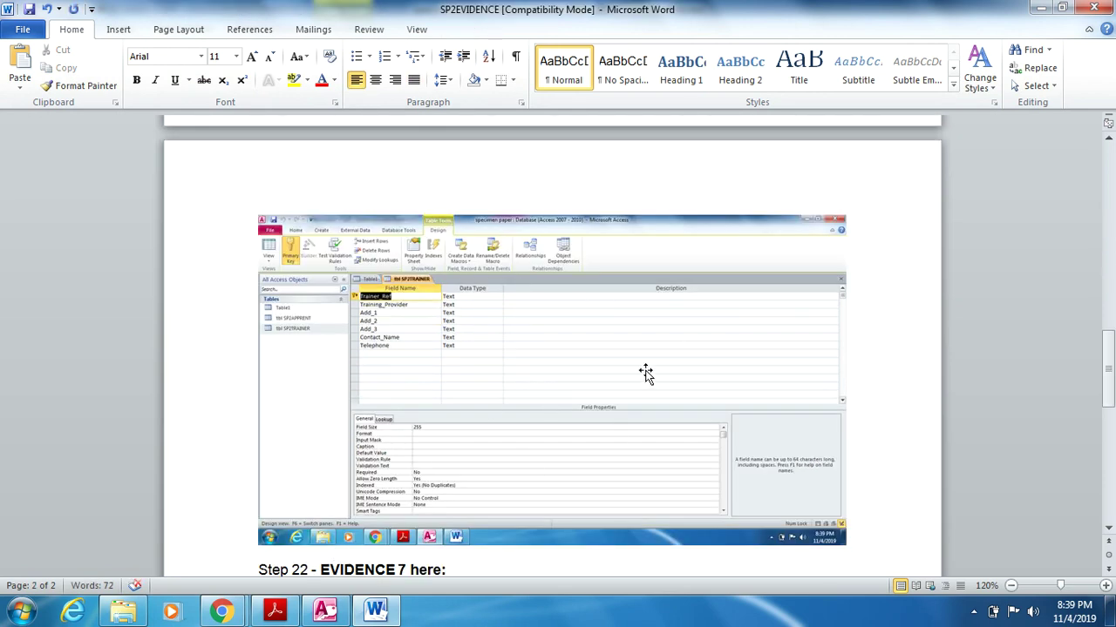
{"action": "key", "text": "alt+Tab"}
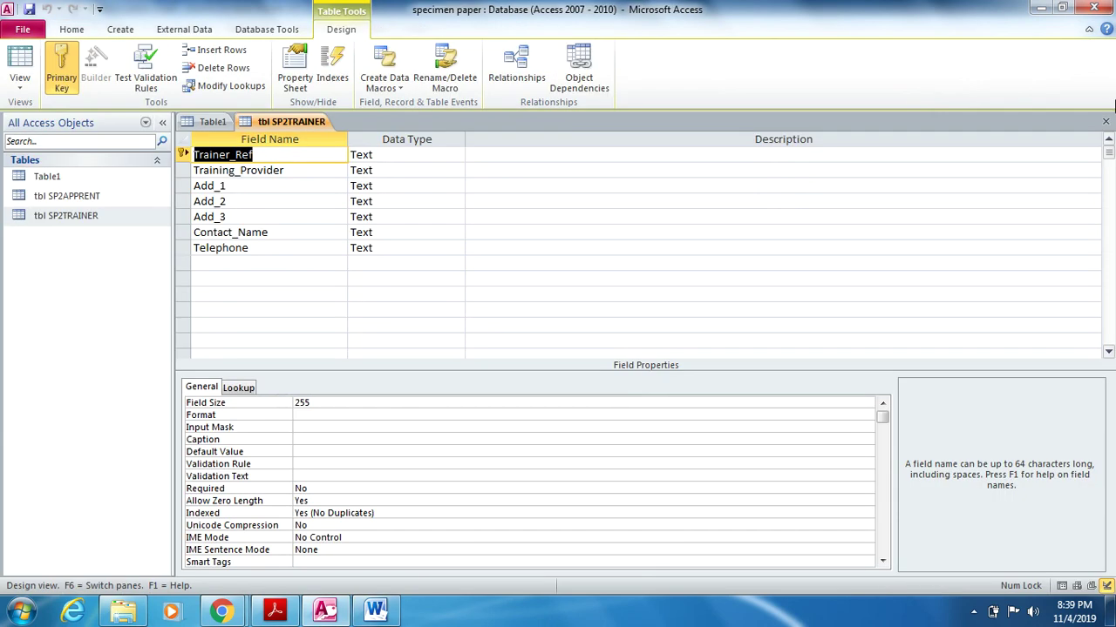
{"action": "left_click", "coordinate": [1105, 122]}
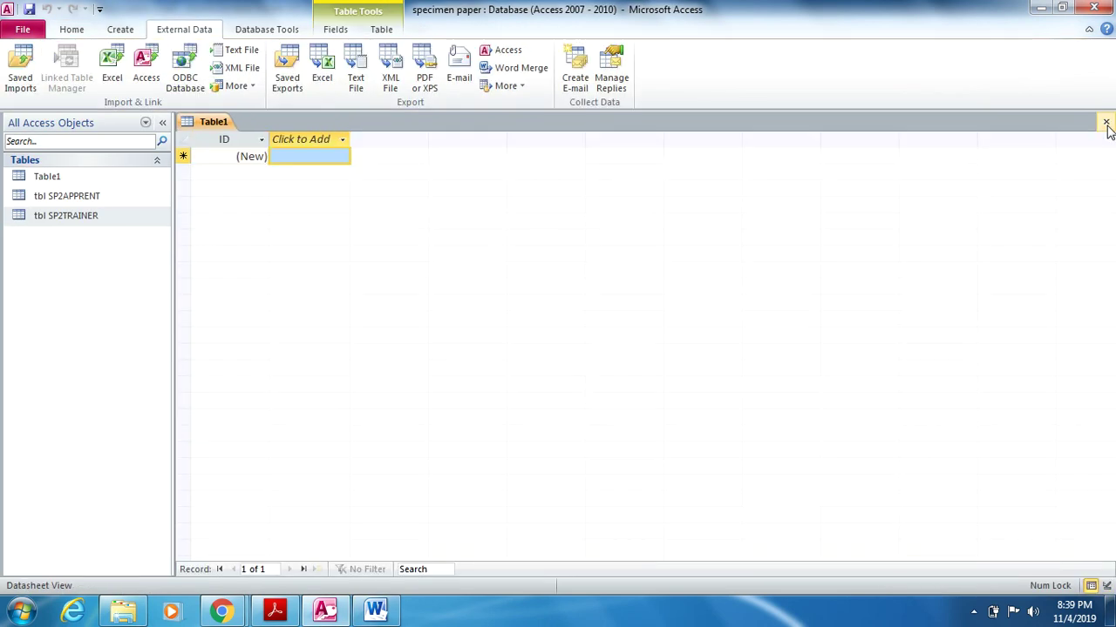
In question 22 of the exam paper, highlight the one-to-many relationship, the Trainer_Ref field in the trainer table, and Trainer_Code in the apprentice table
{"action": "left_click", "coordinate": [293, 613]}
{"action": "left_click", "coordinate": [1055, 589]}
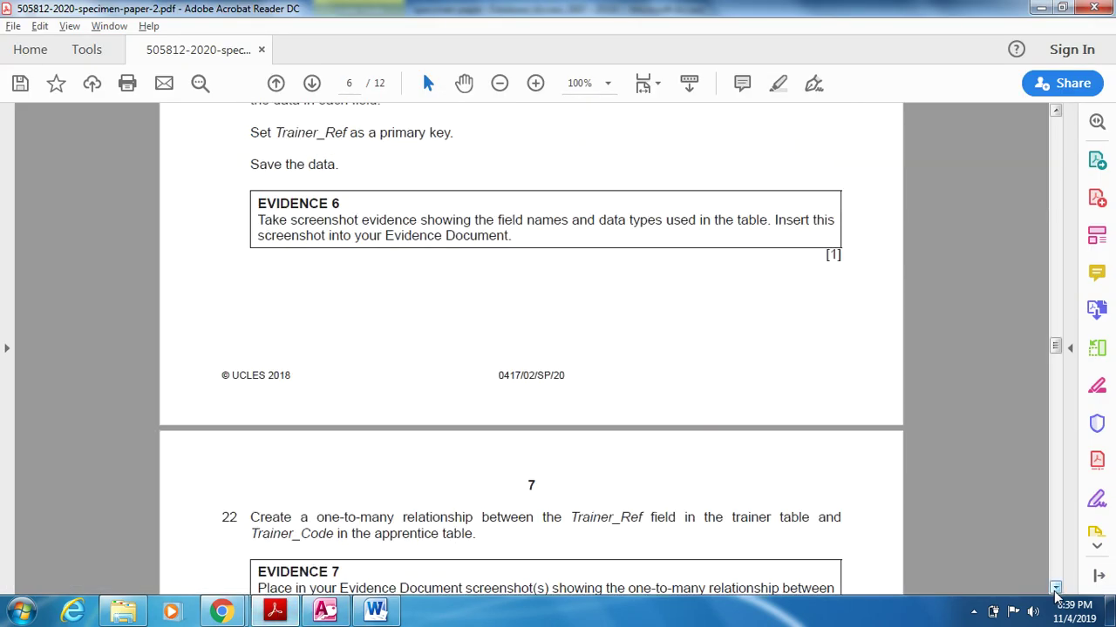
{"action": "left_click_drag", "start_coordinate": [1055, 589], "coordinate": [1056, 590]}
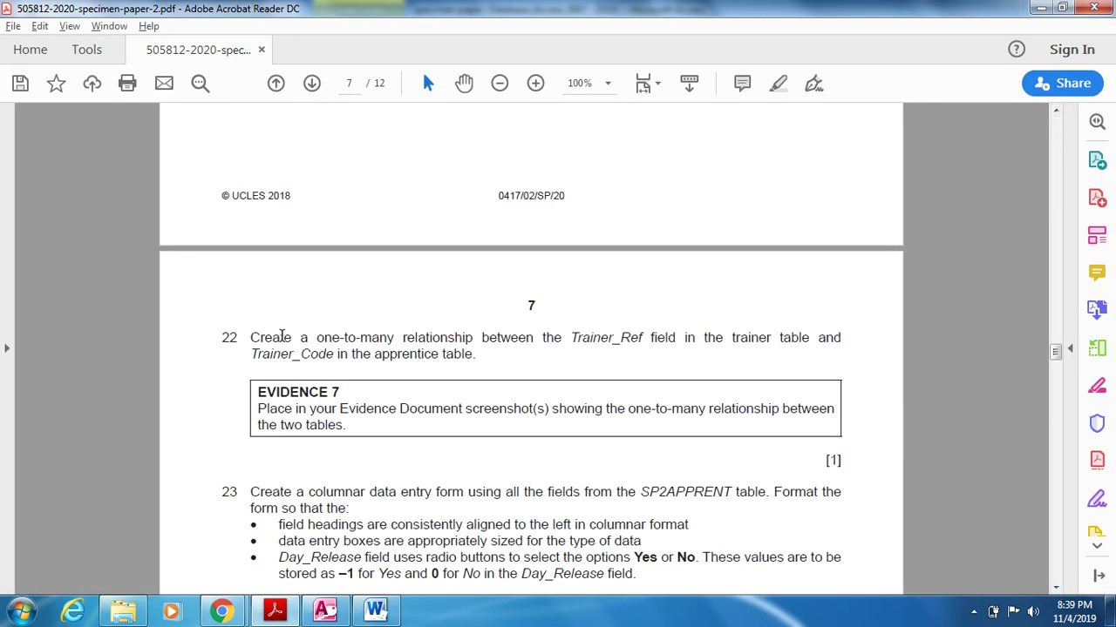
{"action": "left_click_drag", "start_coordinate": [321, 338], "coordinate": [453, 342]}
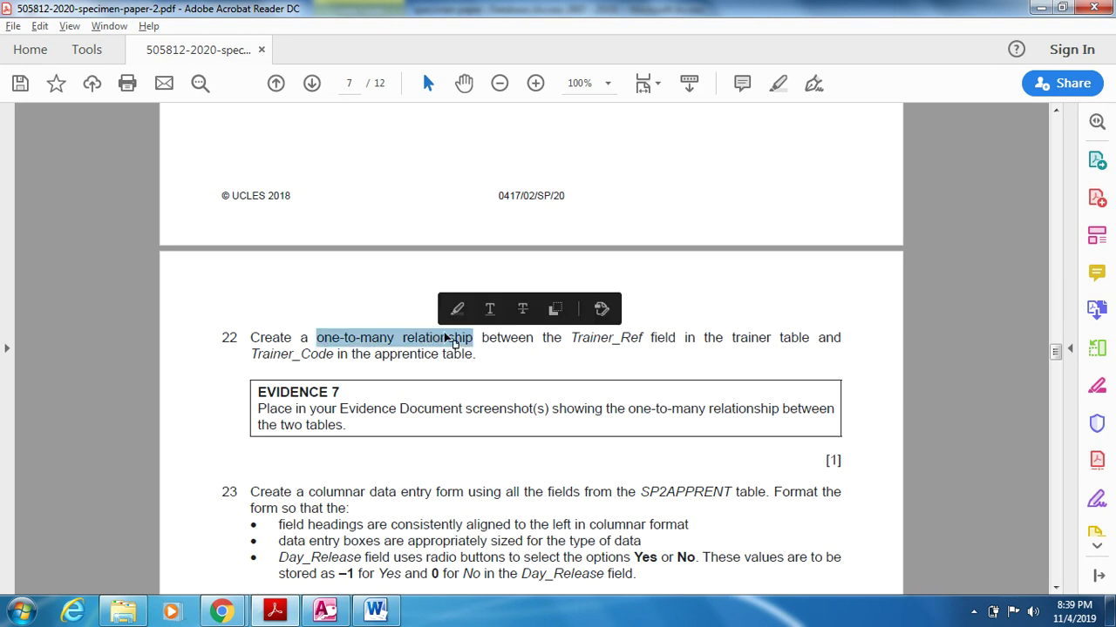
{"action": "left_click", "coordinate": [456, 310]}
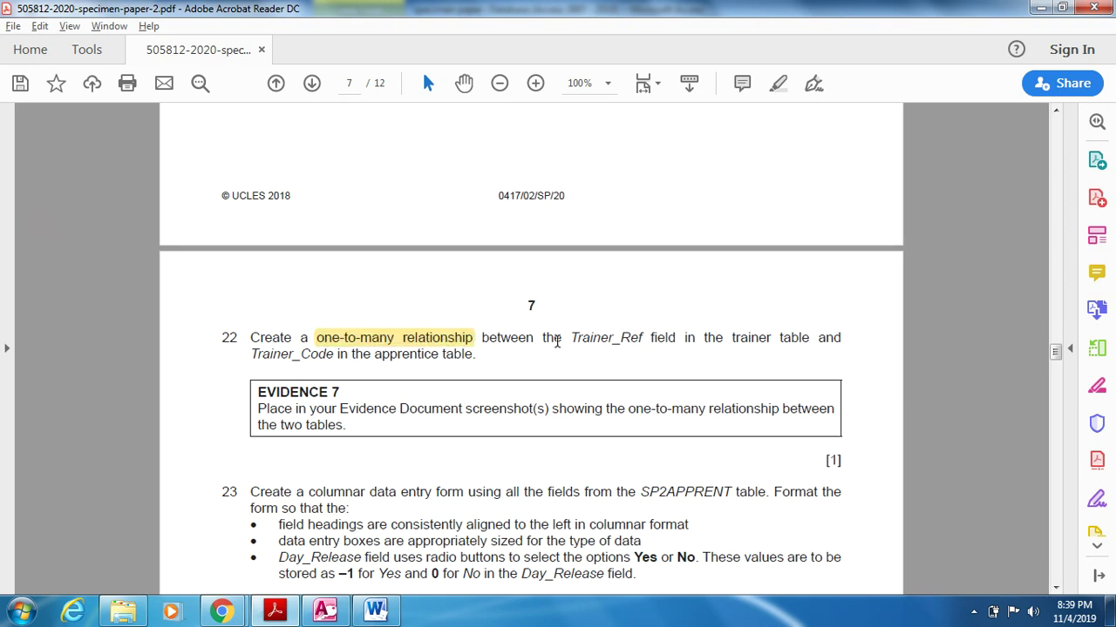
{"action": "left_click_drag", "start_coordinate": [542, 341], "coordinate": [813, 340]}
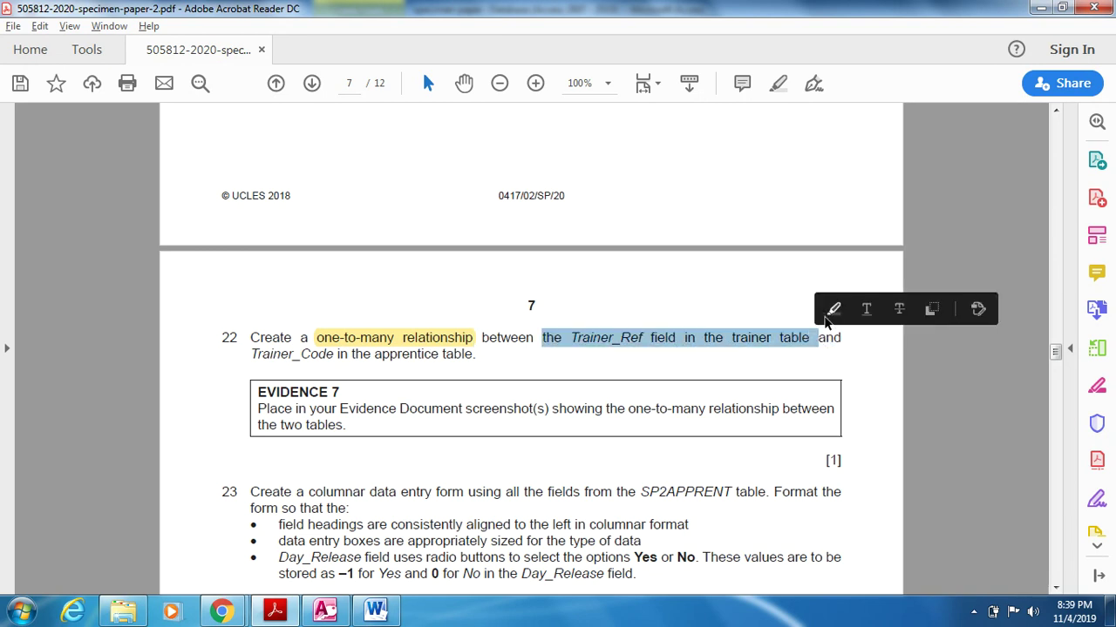
{"action": "left_click", "coordinate": [826, 312]}
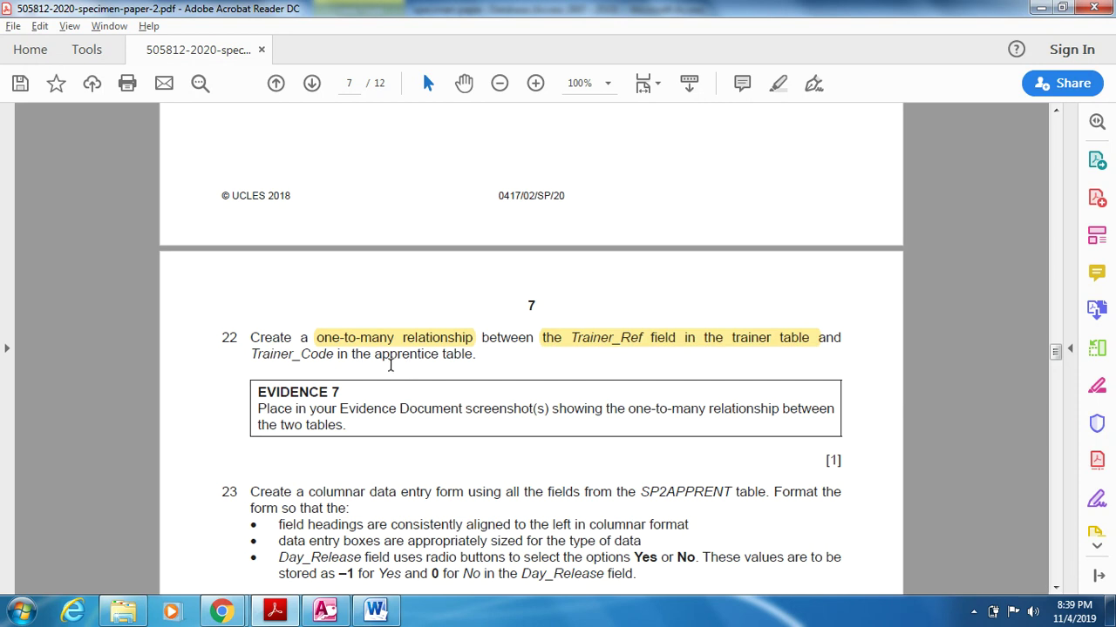
{"action": "left_click_drag", "start_coordinate": [249, 357], "coordinate": [473, 361]}
{"action": "left_click", "coordinate": [492, 327]}
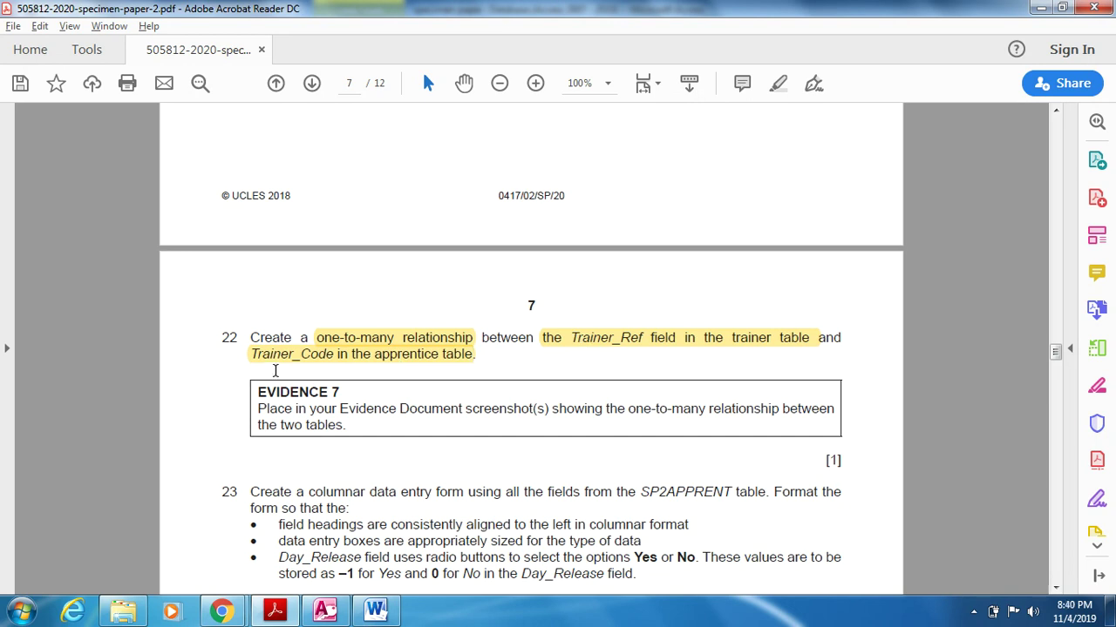
Open the Relationships window in Access and add tbl SP2TRAINER and tbl SP2APPRENT to it
{"action": "left_click", "coordinate": [328, 611]}
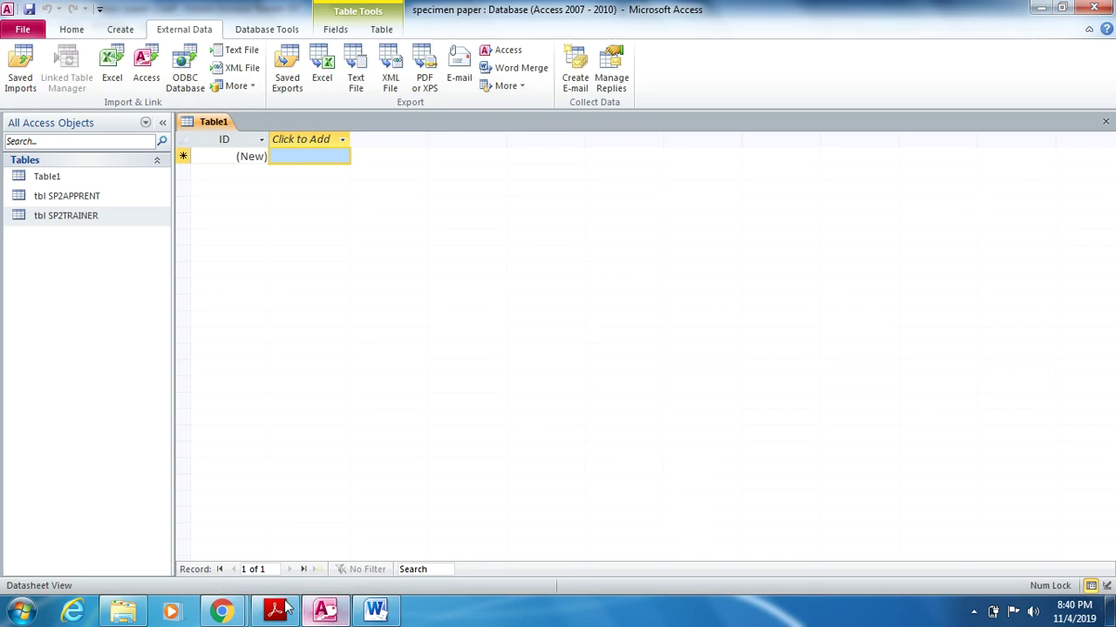
{"action": "left_click", "coordinate": [265, 30]}
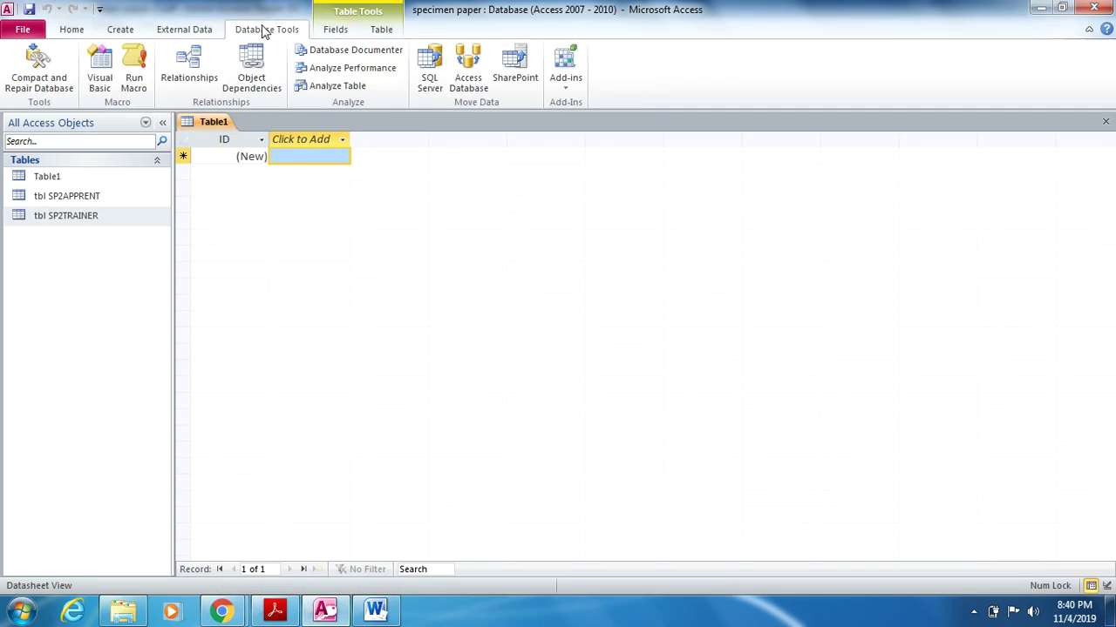
{"action": "left_click", "coordinate": [180, 76]}
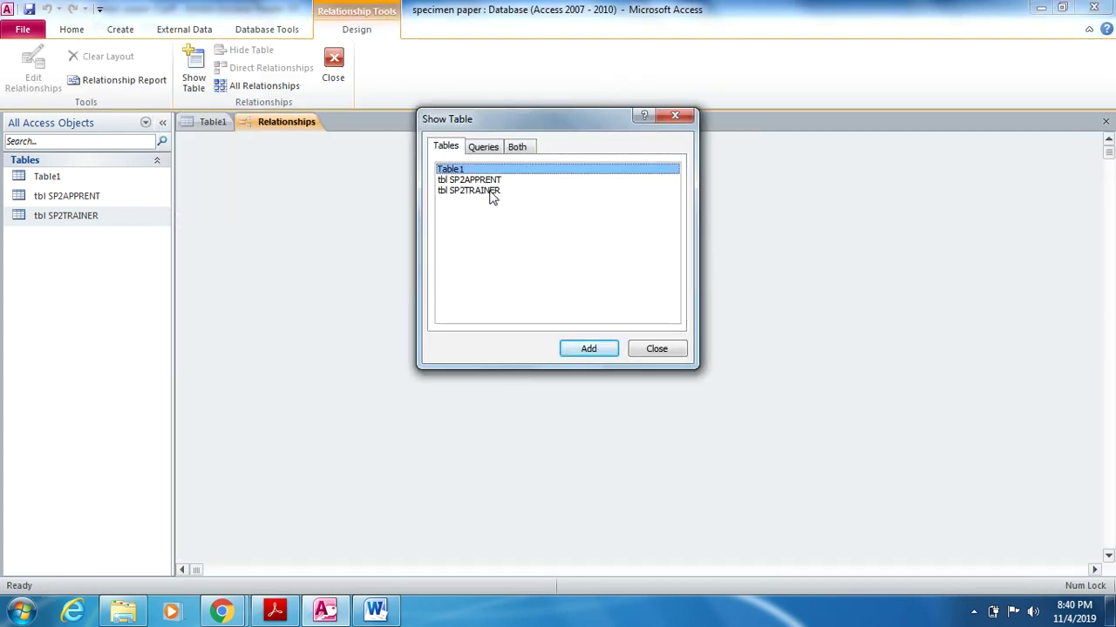
{"action": "left_click", "coordinate": [490, 192]}
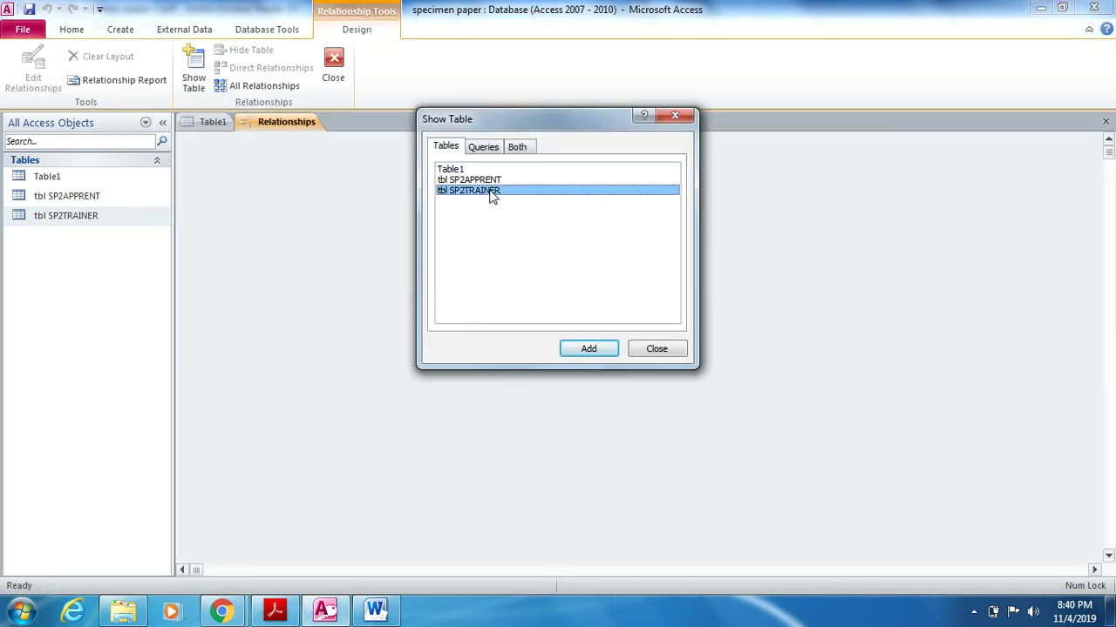
{"action": "left_click", "coordinate": [593, 347]}
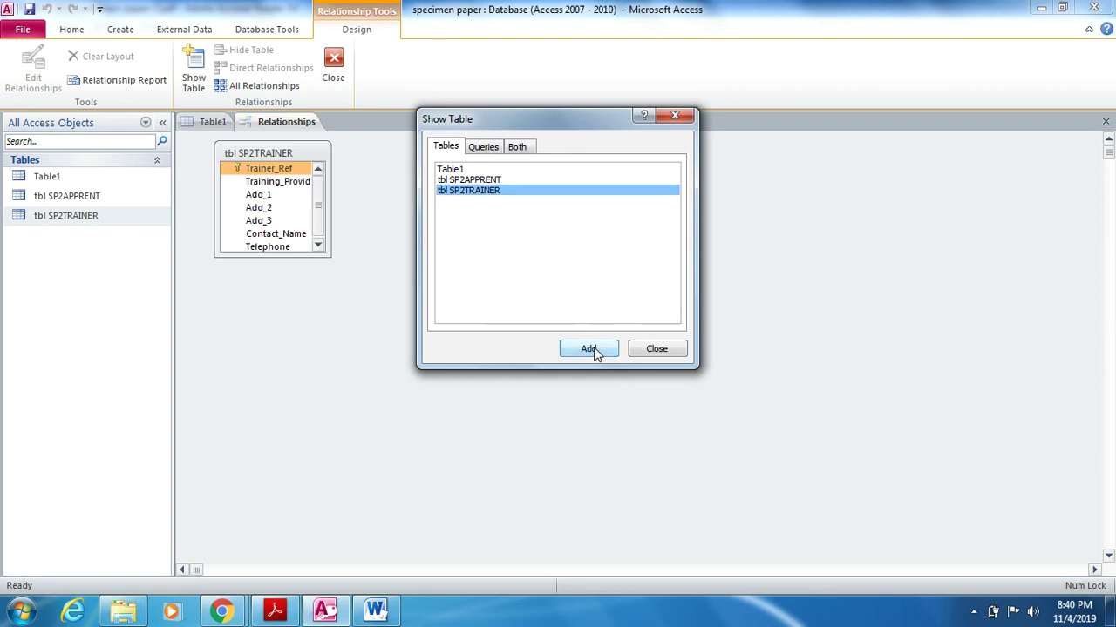
{"action": "left_click", "coordinate": [532, 180]}
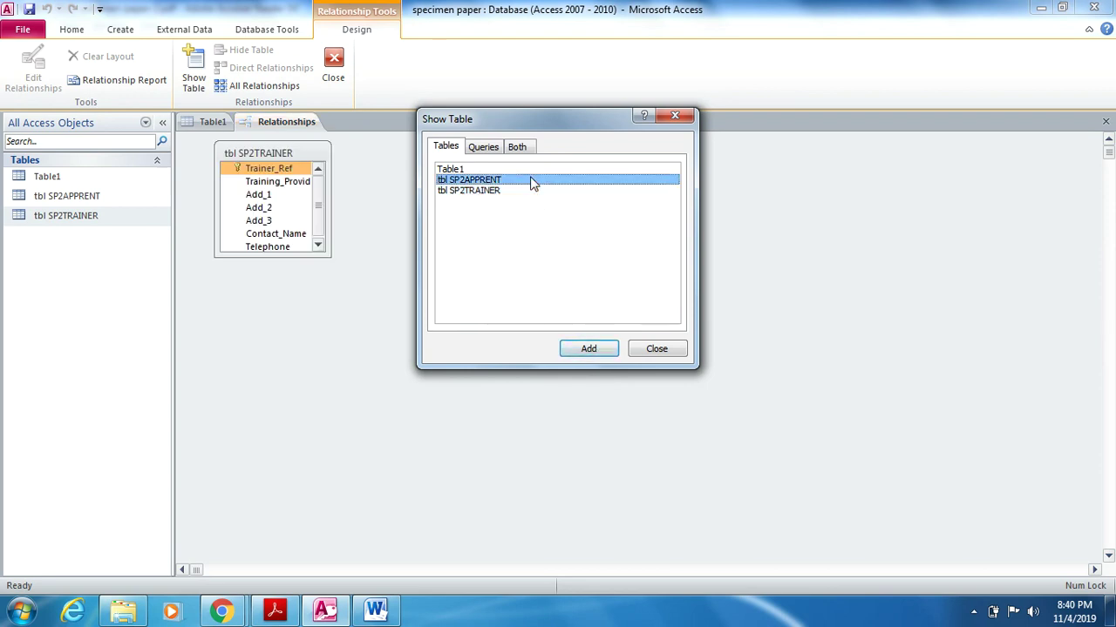
{"action": "left_click", "coordinate": [601, 350]}
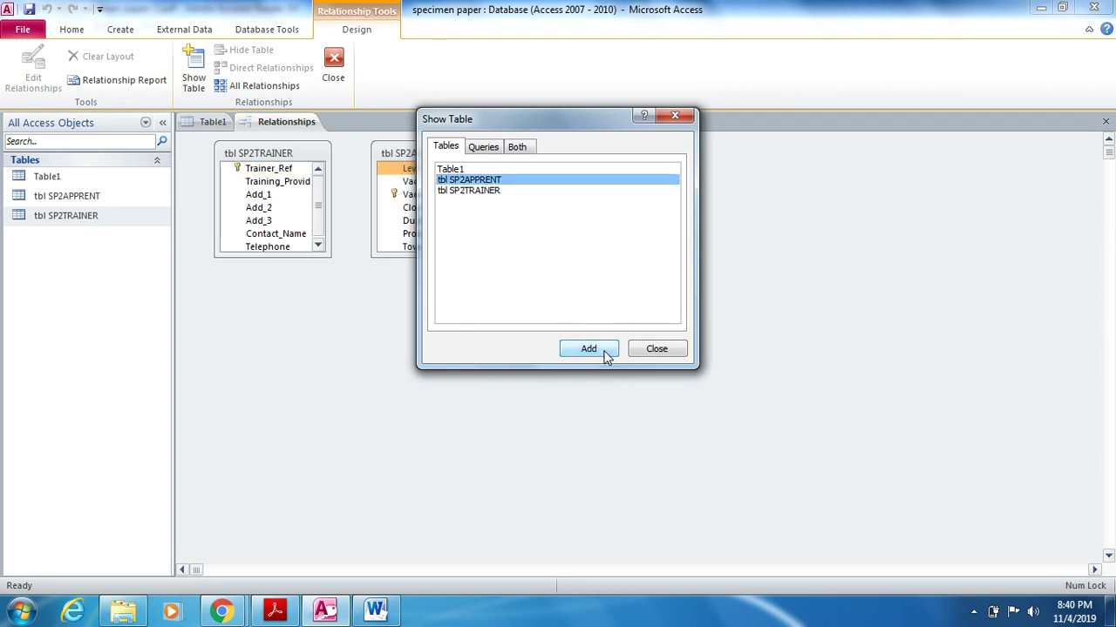
{"action": "left_click", "coordinate": [668, 351]}
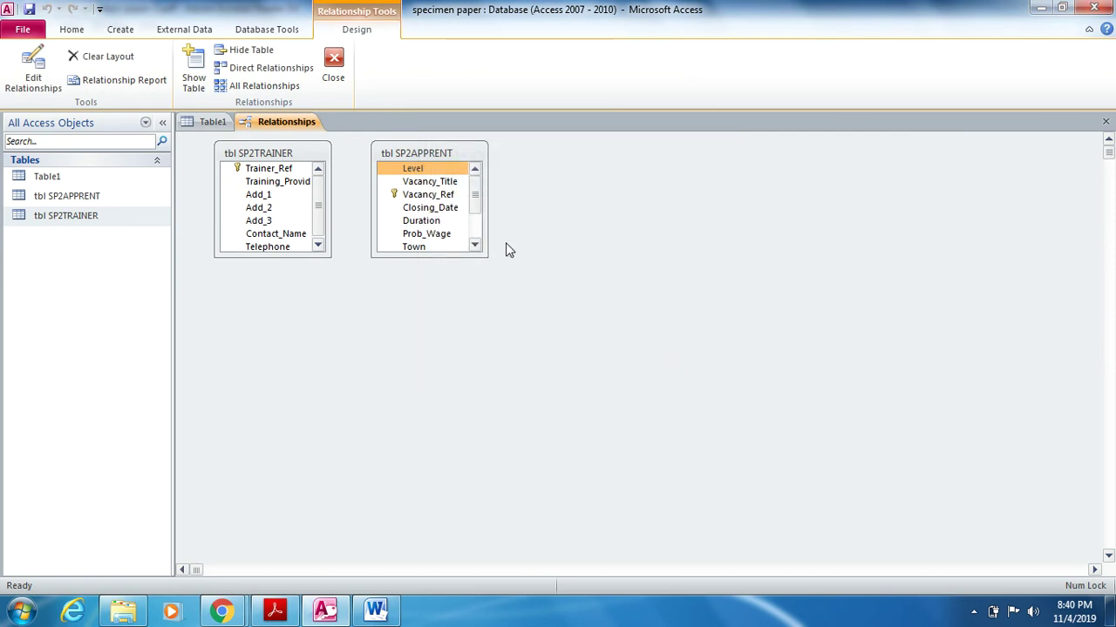
Enlarge the tbl SP2APPRENT box until all its fields are listed, and check question 22 in the exam paper
{"action": "left_click_drag", "start_coordinate": [489, 260], "coordinate": [504, 324]}
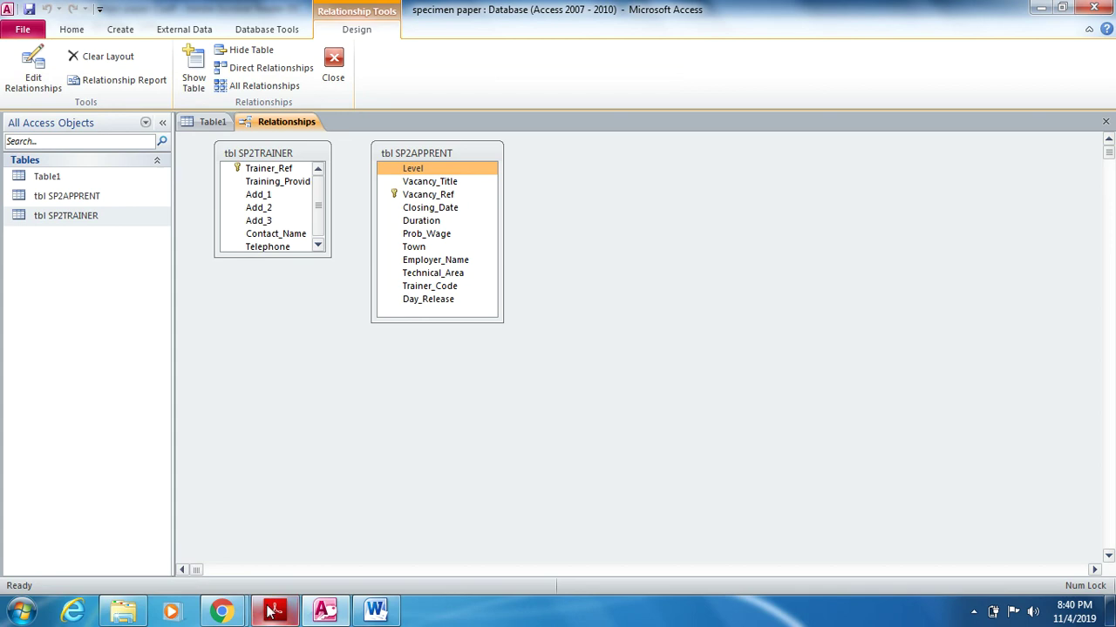
{"action": "left_click", "coordinate": [292, 620]}
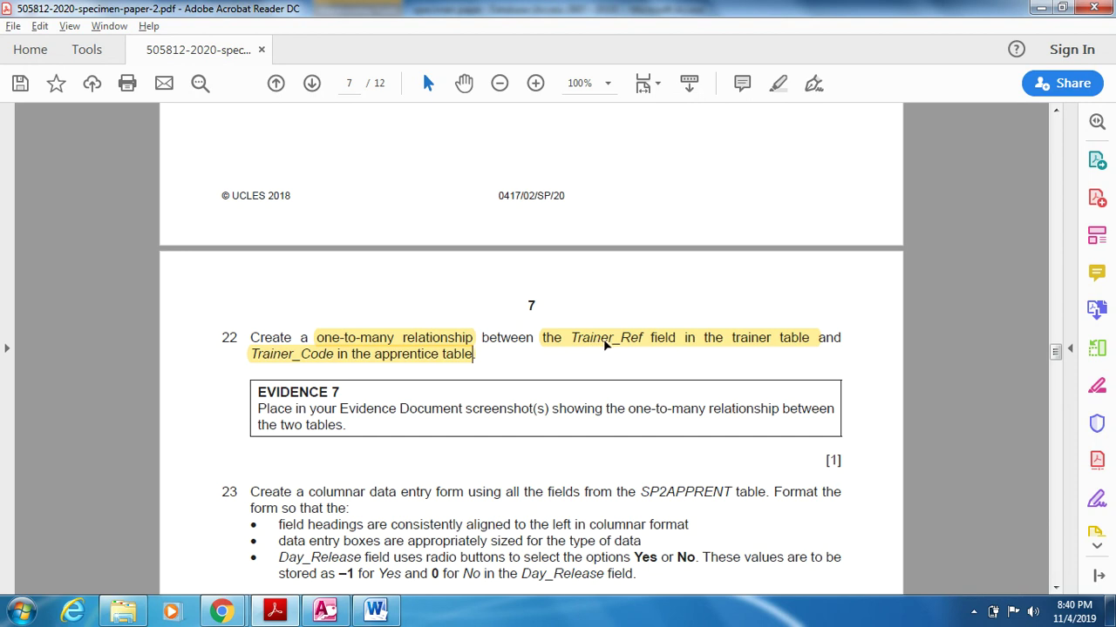
In Access, create a one-to-many relationship from Trainer_Ref in tbl SP2TRAINER to Trainer_Code in tbl SP2APPRENT
{"action": "left_click", "coordinate": [324, 614]}
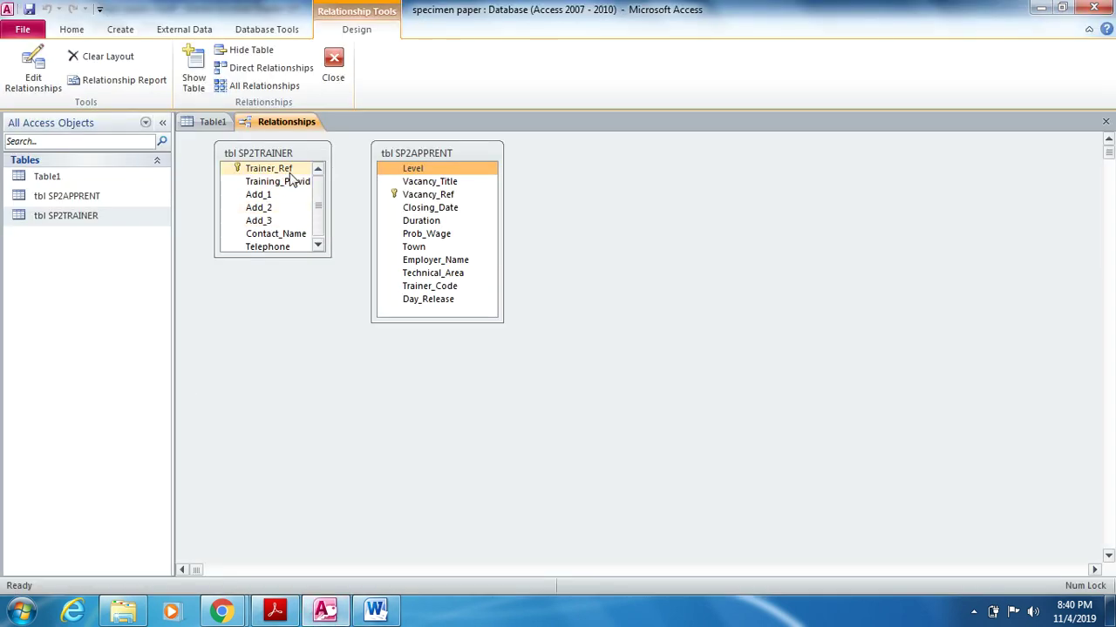
{"action": "left_click_drag", "start_coordinate": [297, 171], "coordinate": [408, 290]}
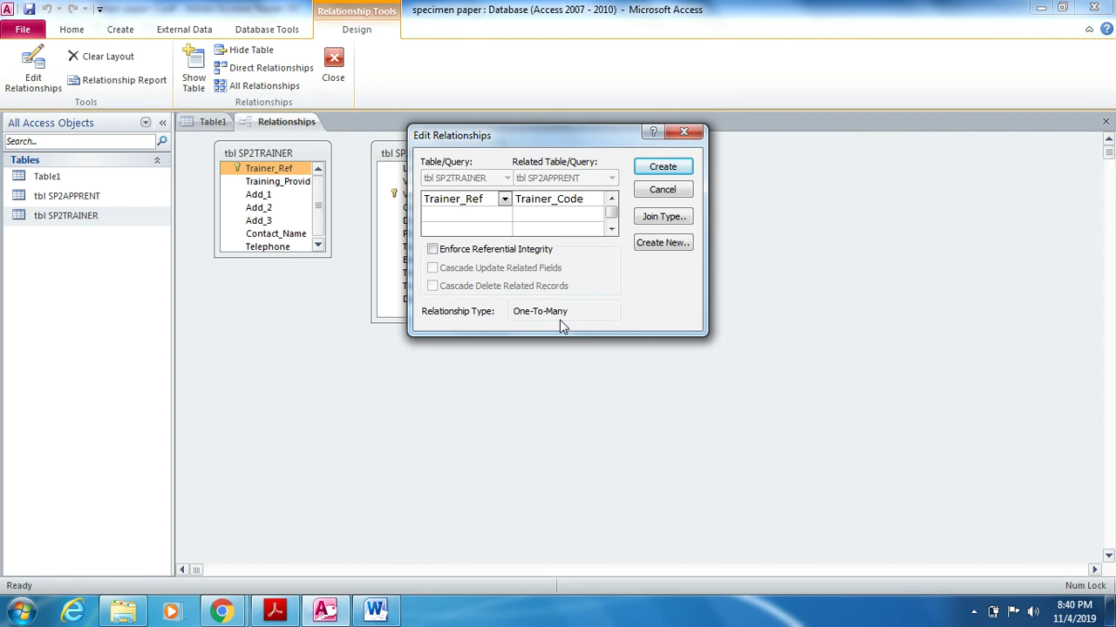
{"action": "left_click", "coordinate": [664, 168]}
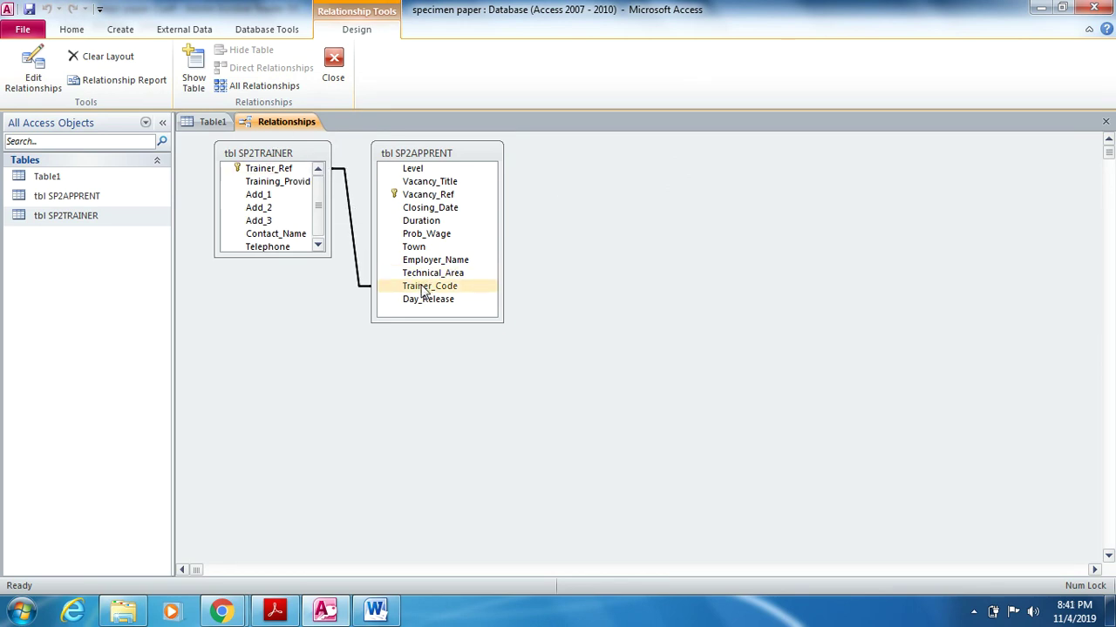
Check the Evidence 7 requirement in the exam paper, and paste a screenshot of the Access relationship diagram under the Evidence 7 heading in Word
{"action": "left_click", "coordinate": [275, 612]}
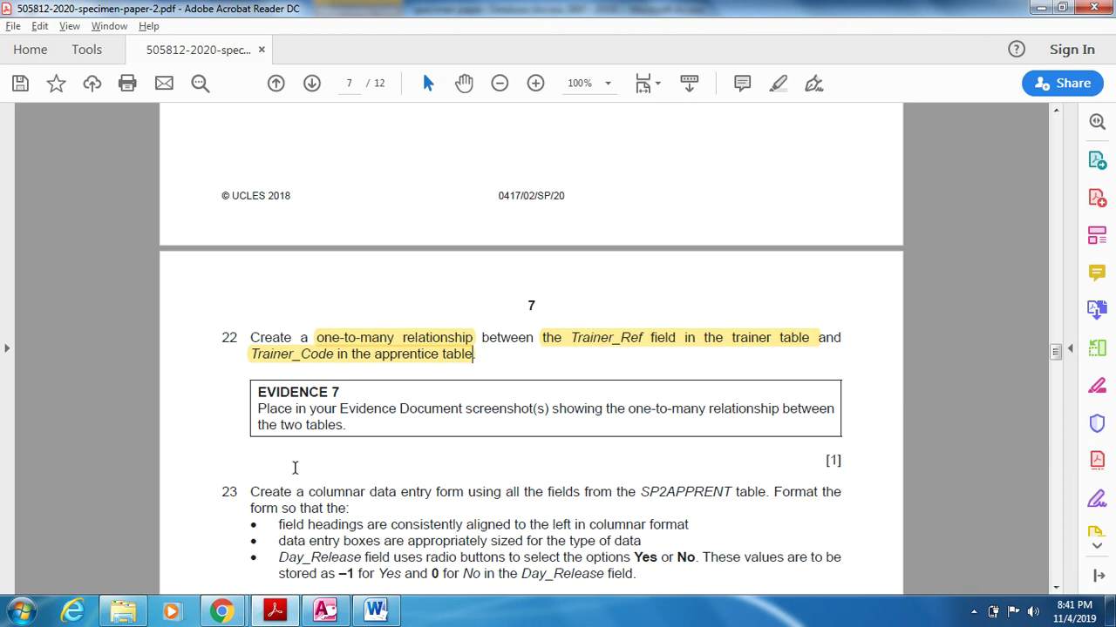
{"action": "left_click", "coordinate": [325, 610]}
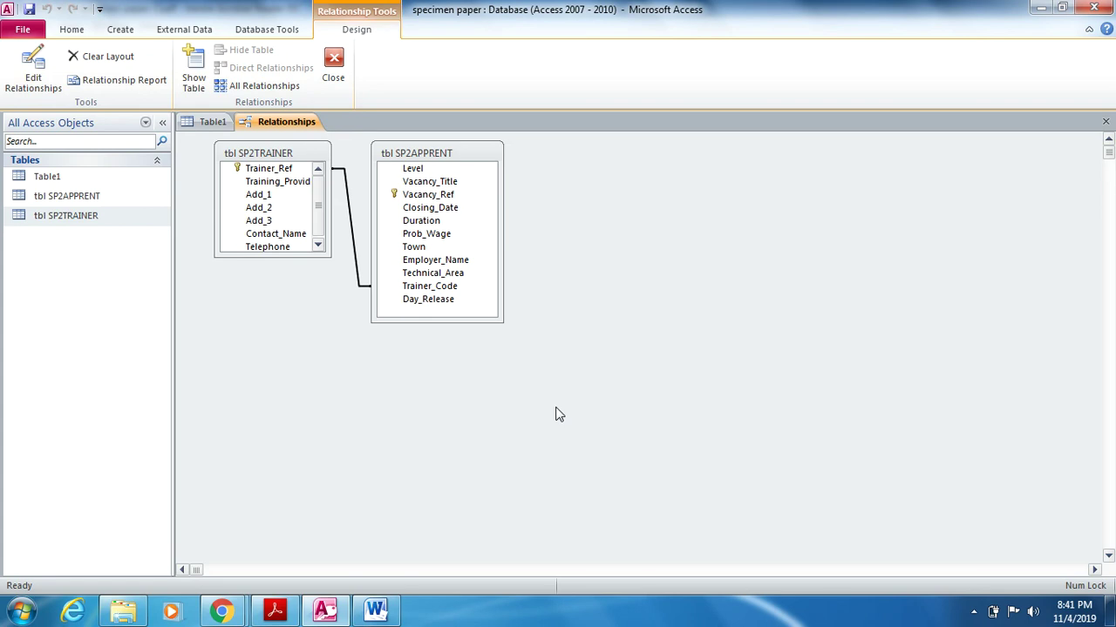
{"action": "left_click", "coordinate": [384, 609]}
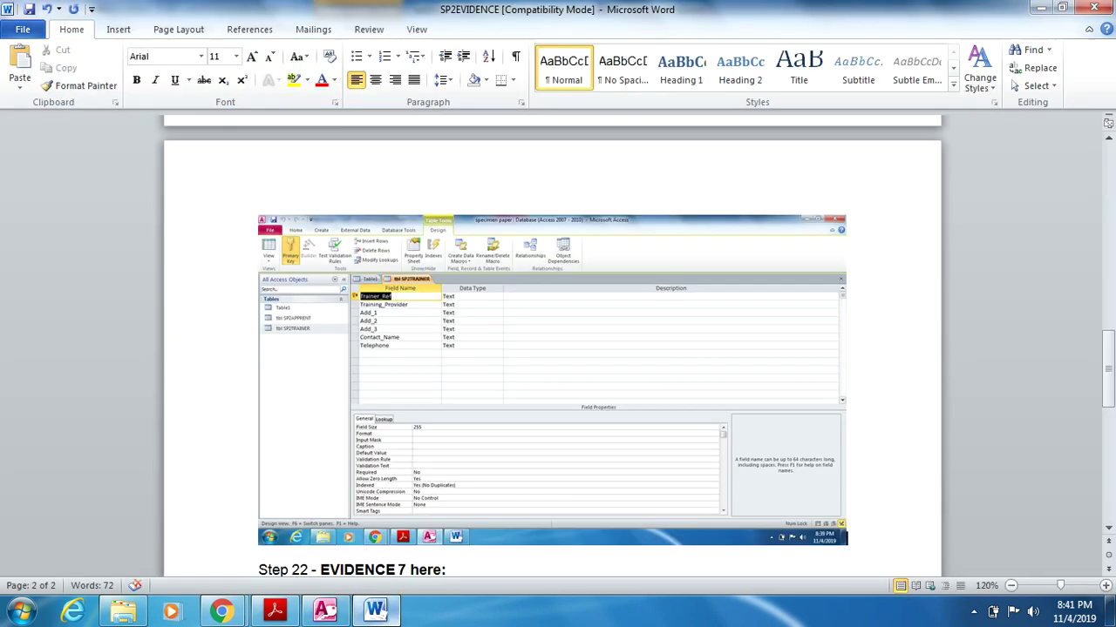
{"action": "left_click", "coordinate": [1109, 529]}
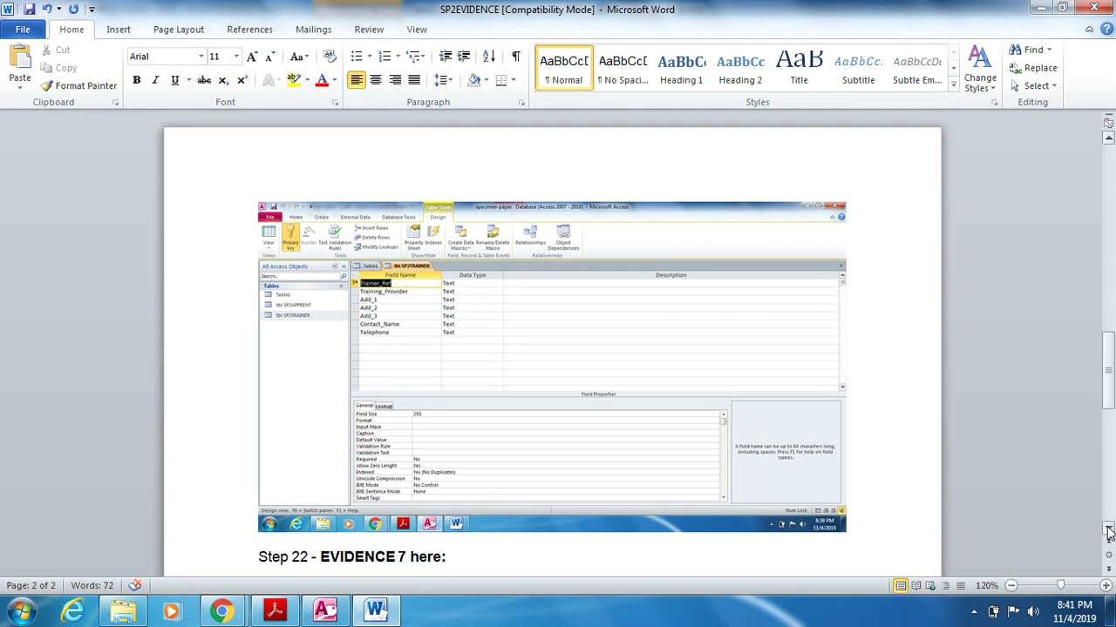
{"action": "scroll", "coordinate": [1109, 531], "scroll_direction": "down", "scroll_amount": 5}
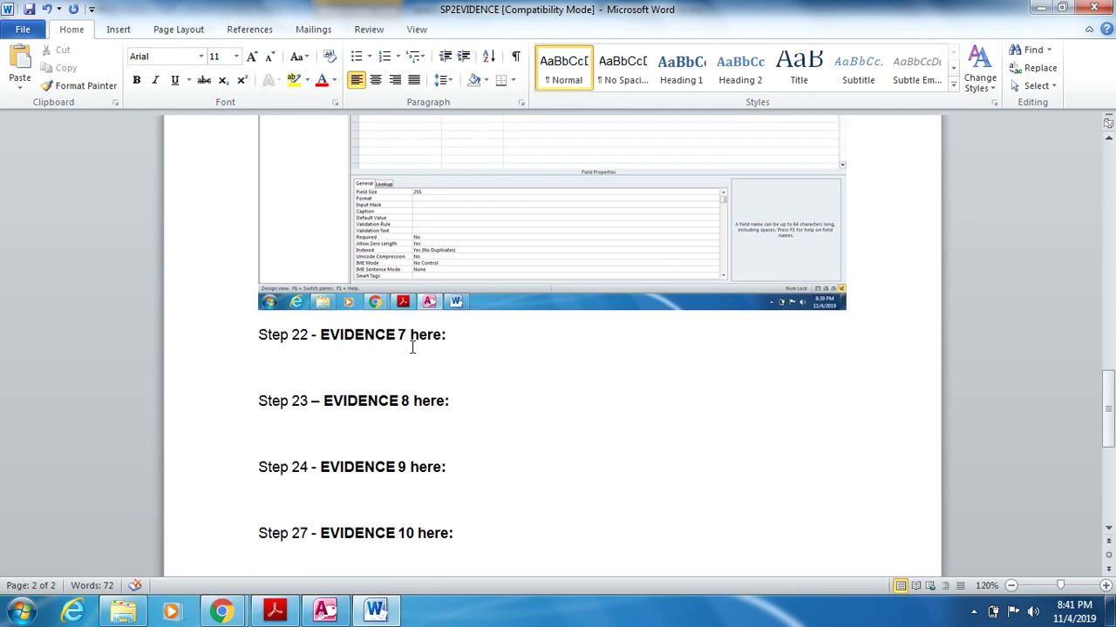
{"action": "key", "text": "ctrl+v"}
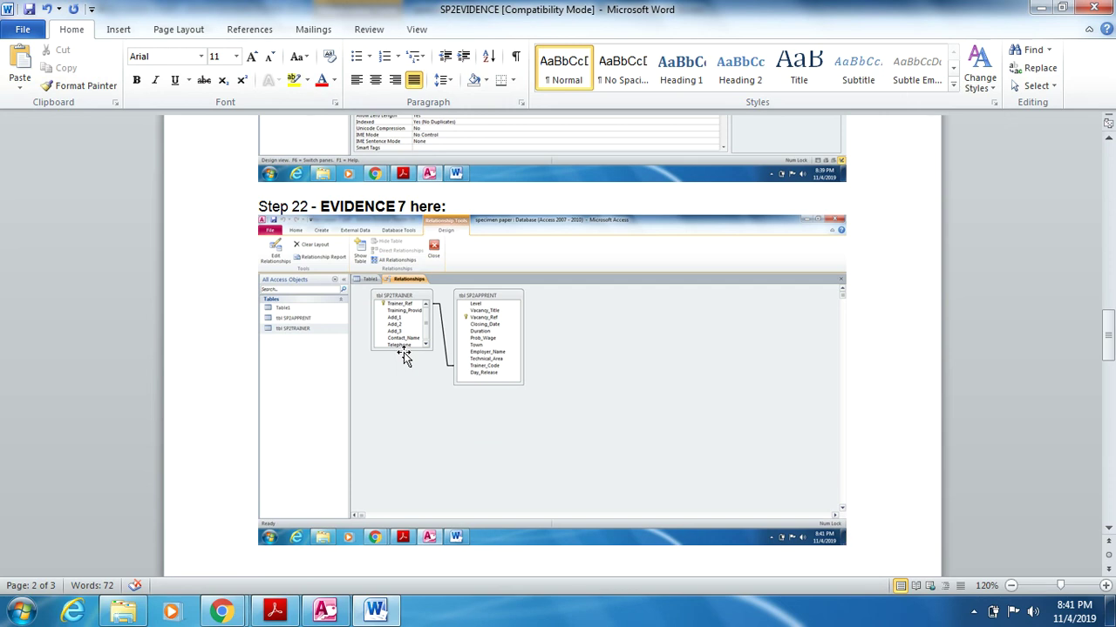
Back in Access, open the Trainer_Ref to Trainer_Code relationship for editing and move its dialog clear of both table boxes
{"action": "left_click", "coordinate": [275, 612]}
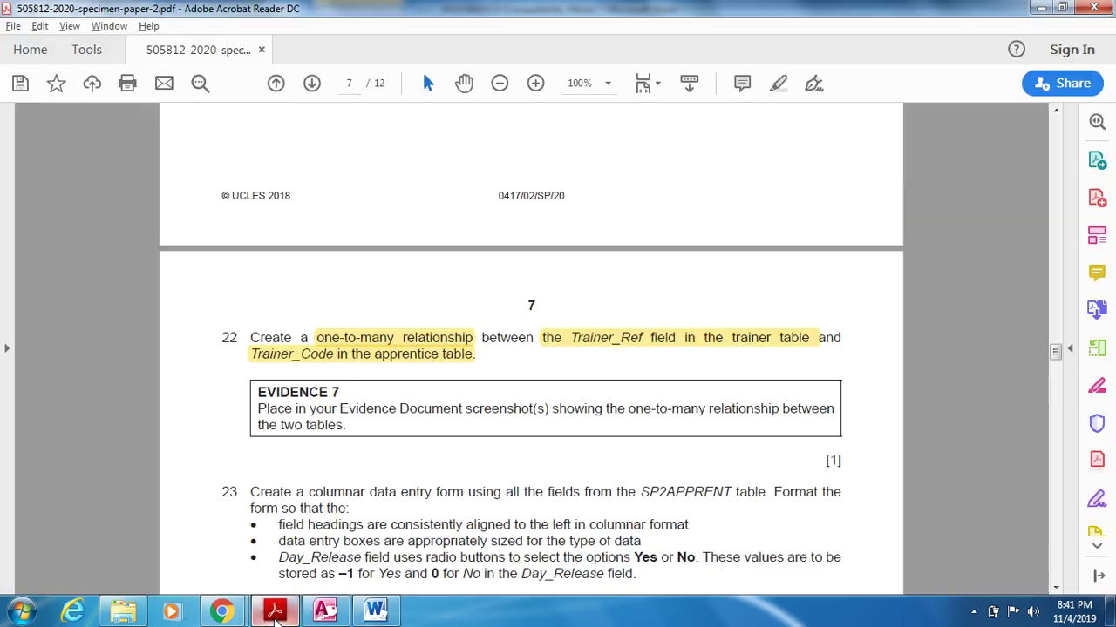
{"action": "left_click", "coordinate": [325, 612]}
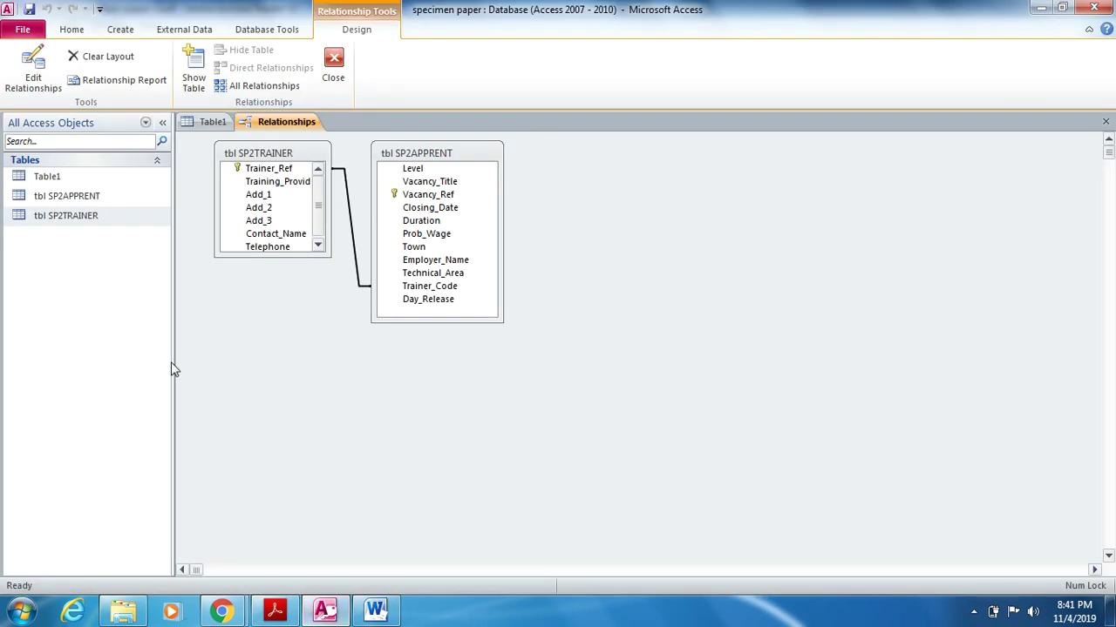
{"action": "left_click", "coordinate": [31, 87]}
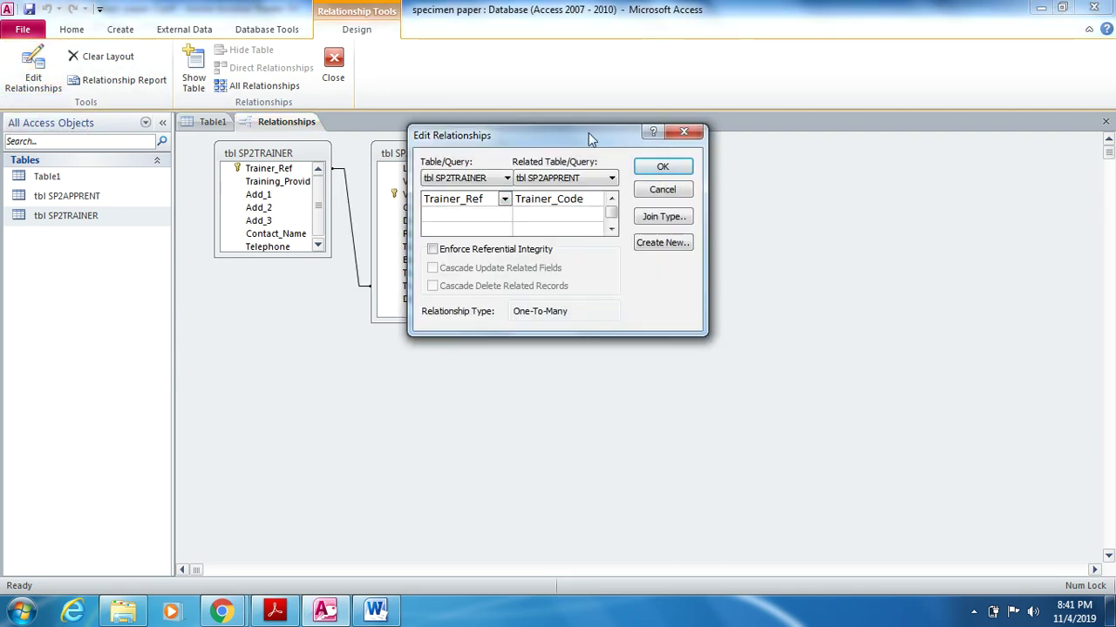
{"action": "left_click_drag", "start_coordinate": [588, 132], "coordinate": [750, 228]}
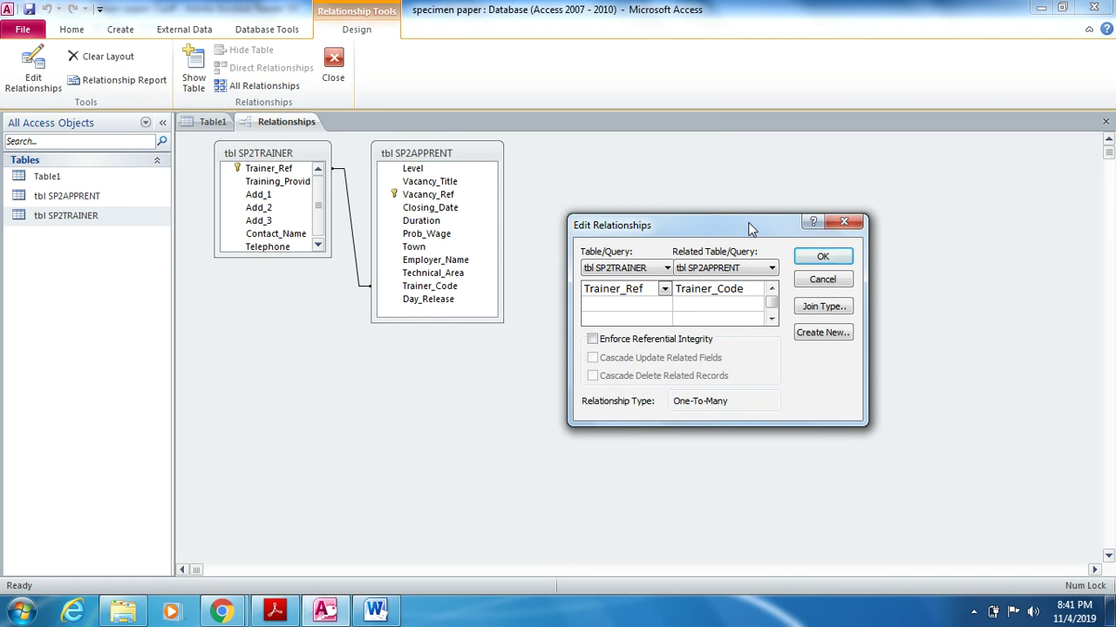
Paste the screenshot of the Edit Relationships dialog below the first Evidence 7 image in Word, and return to the exam paper
{"action": "left_click", "coordinate": [376, 610]}
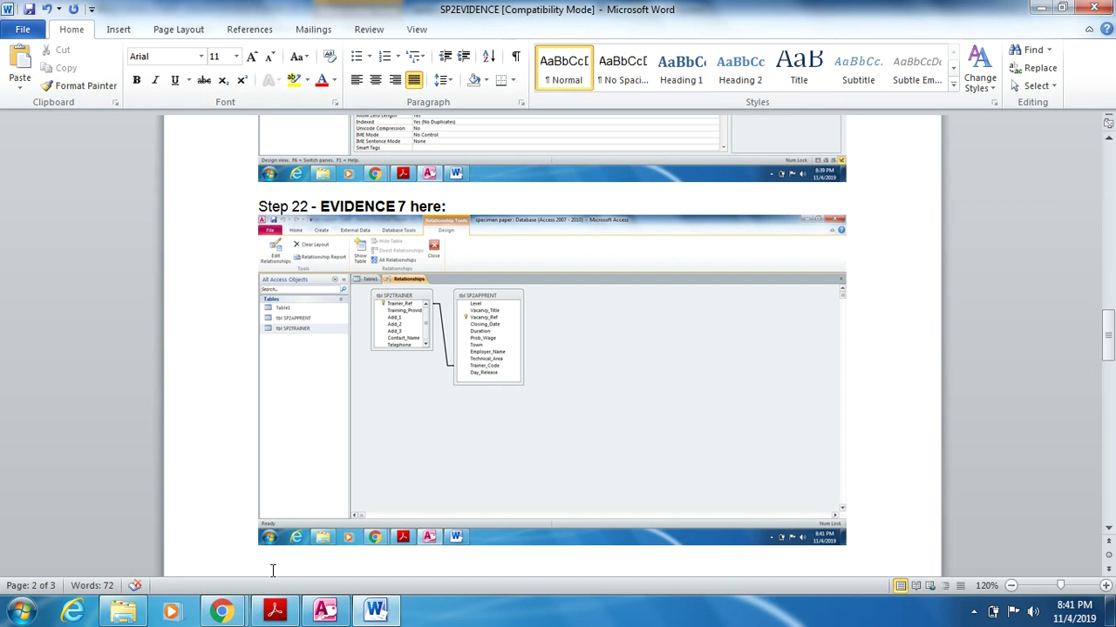
{"action": "key", "text": "ctrl+v"}
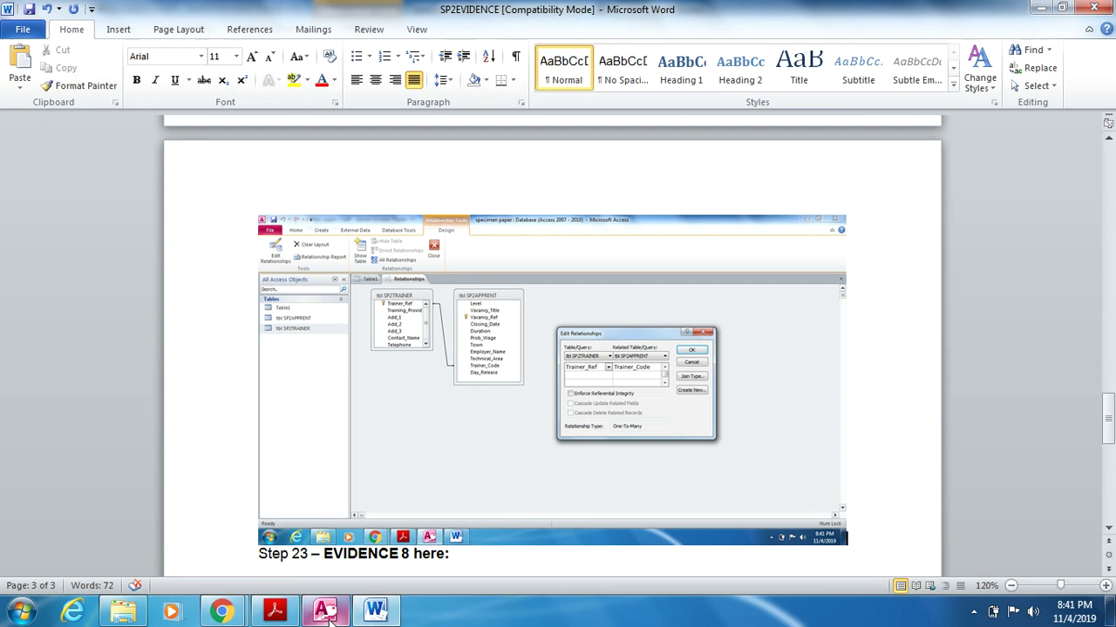
{"action": "left_click", "coordinate": [275, 614]}
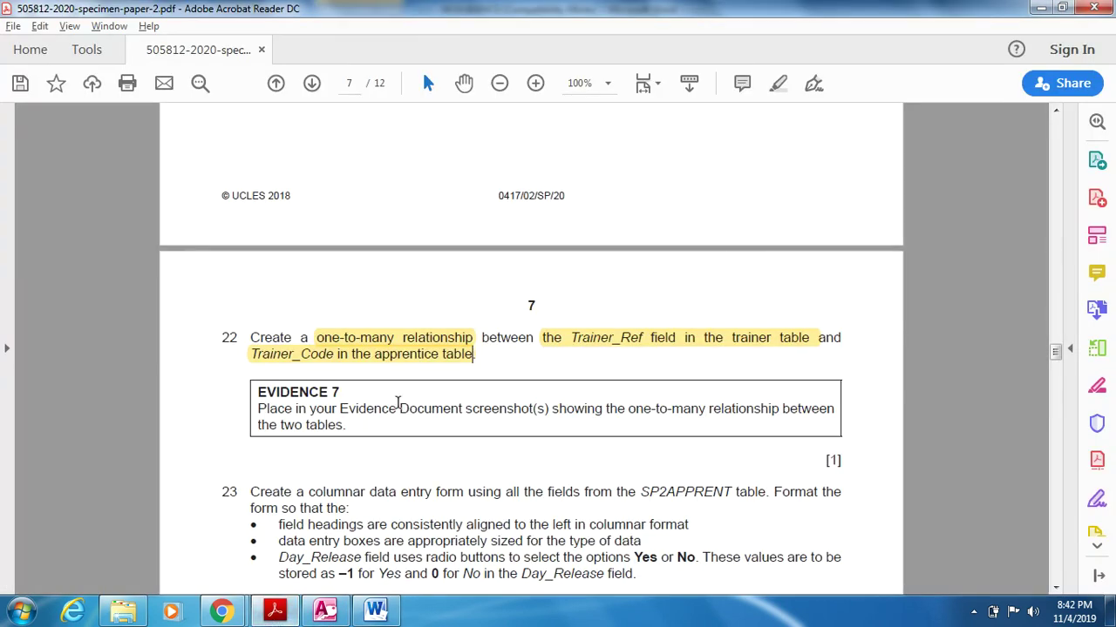